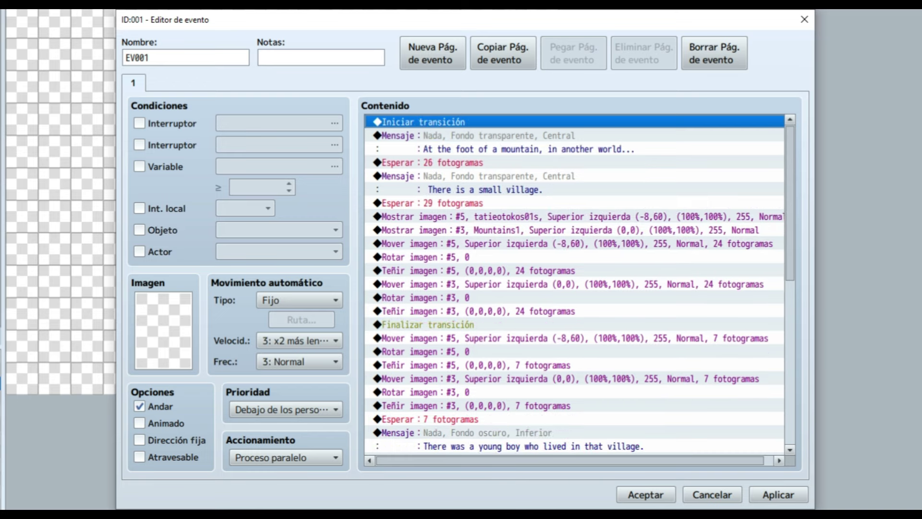
Review the "There is a small village." message and the Mostrar imagen command for tatieotokos01s in EV001, leaving both as they are.
double_click(485, 183)
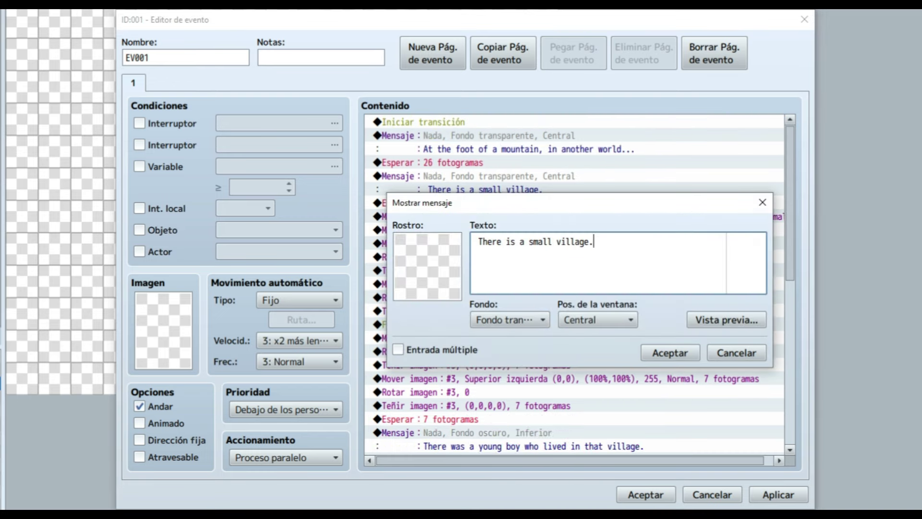
key("Escape")
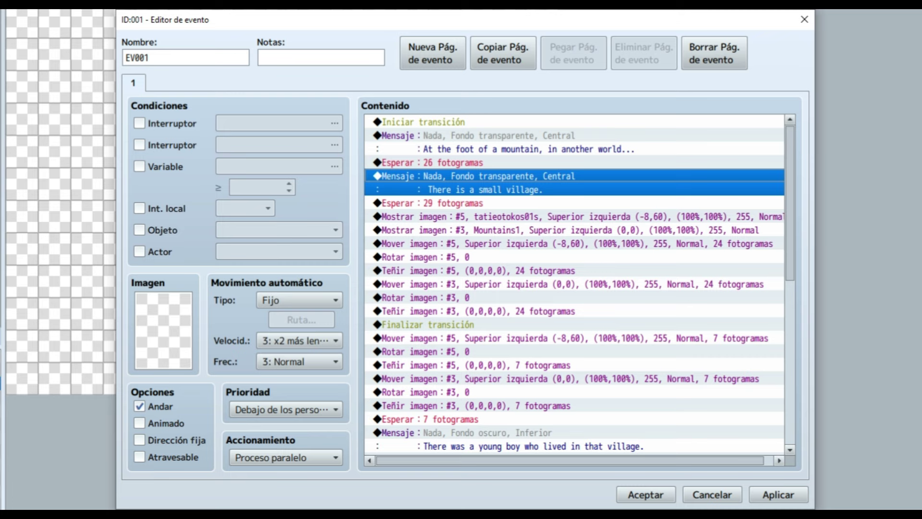
left_click(485, 203)
double_click(485, 217)
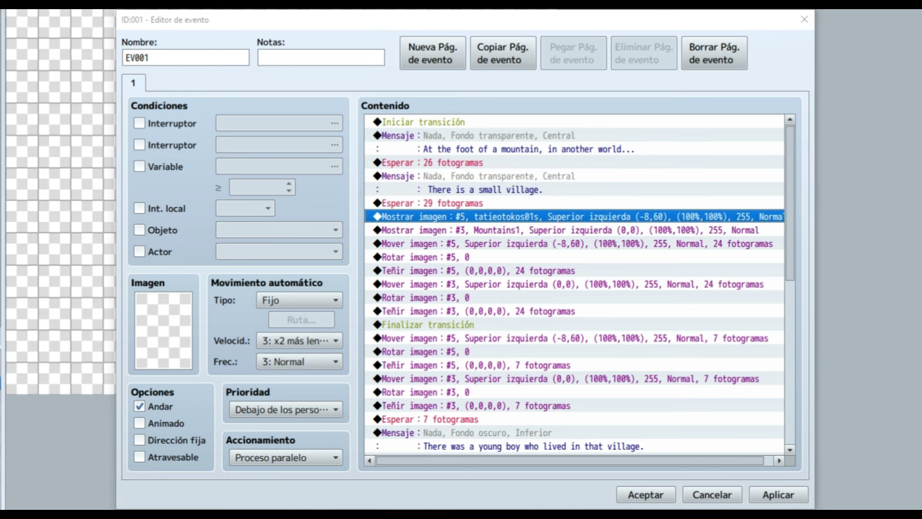
left_click(569, 197)
key("Escape")
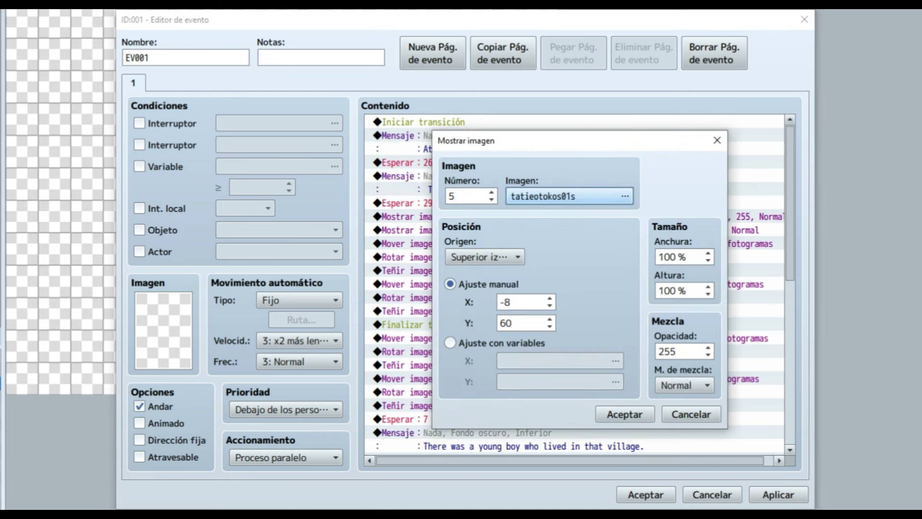
key("Escape")
Inspect the picture assigned to the Mountains1 Mostrar imagen command and keep its selection.
double_click(485, 230)
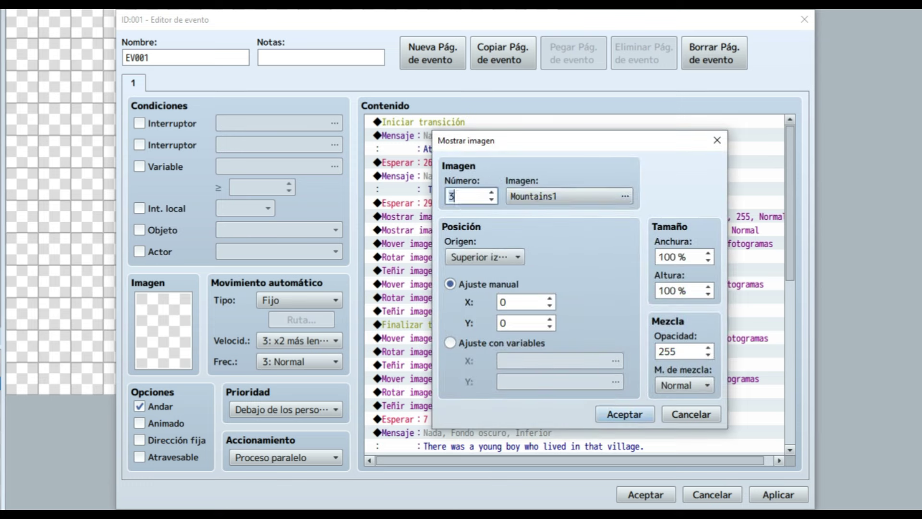
left_click(570, 196)
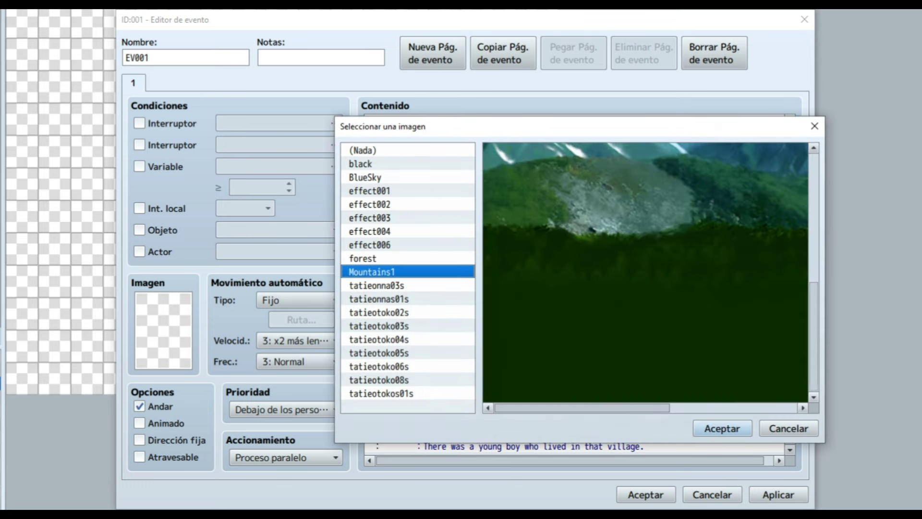
key("Return")
key("Return")
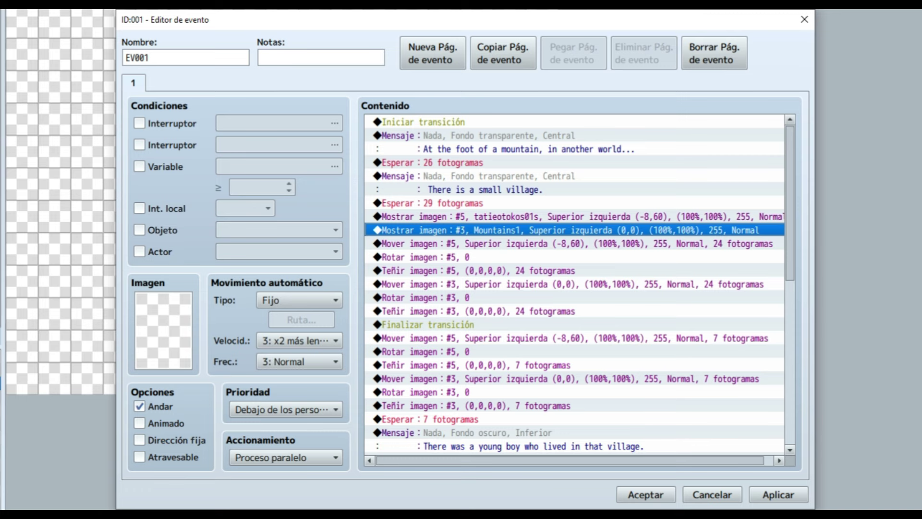
Review the "There was a young boy who lived in that village." message further down the event's commands, leaving it as is.
scroll(574, 283, "down", 2)
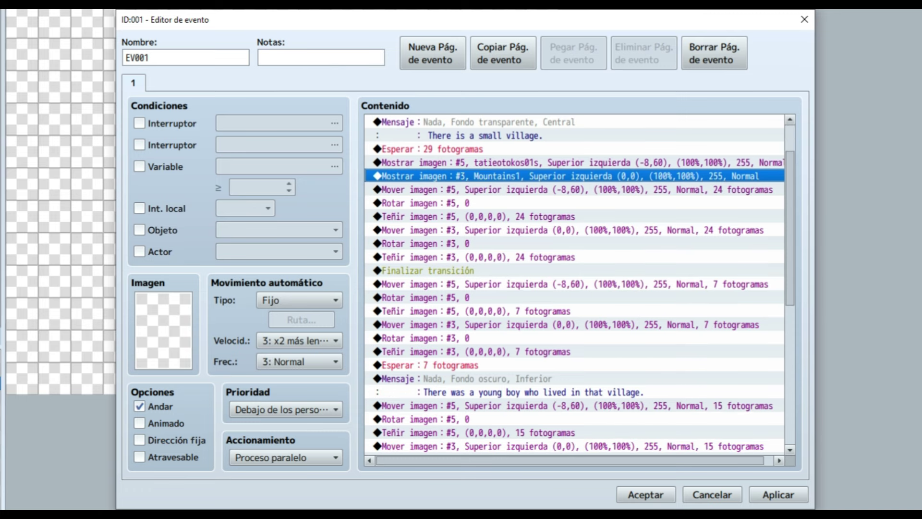
scroll(574, 283, "down", 1)
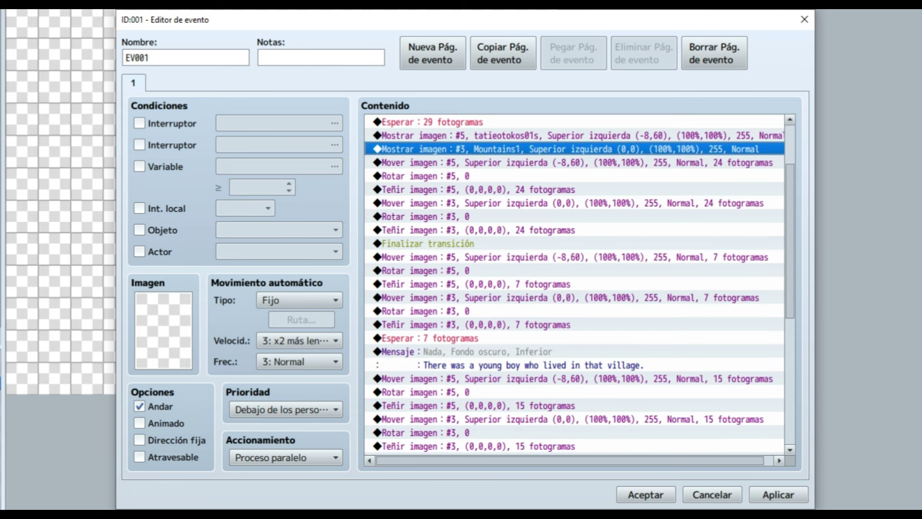
key("Down")
key("Down")
key("Down")
key("Down")
key("Down")
key("Down")
key("Down")
key("Down")
key("Down")
key("Down")
key("Down")
key("Down")
key("Down")
key("Down")
key("Down")
key("Return")
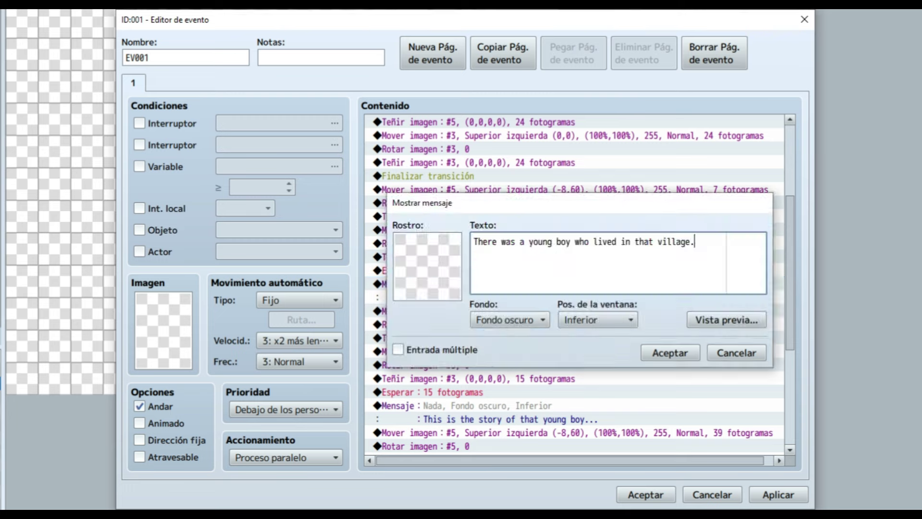
key("Escape")
key("Up")
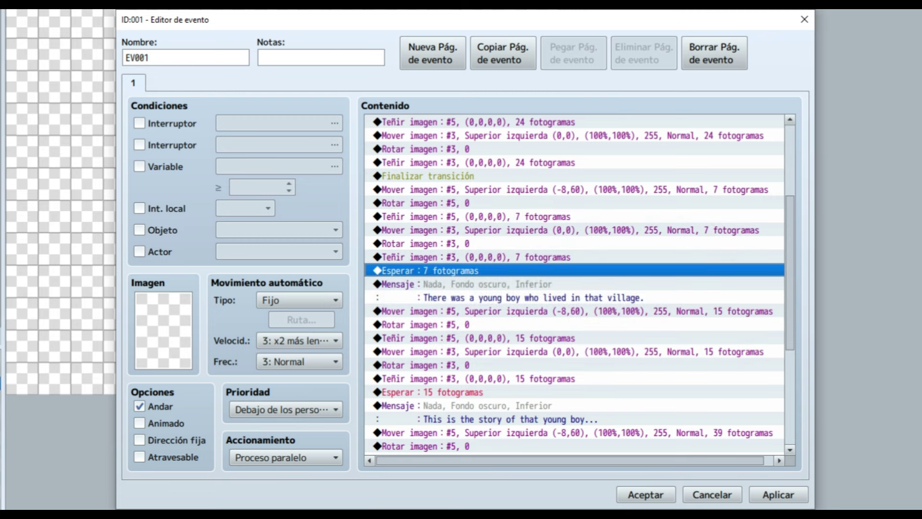
Check the end of the EV001 command list, then apply the event and close its editor.
scroll(574, 283, "down", 6)
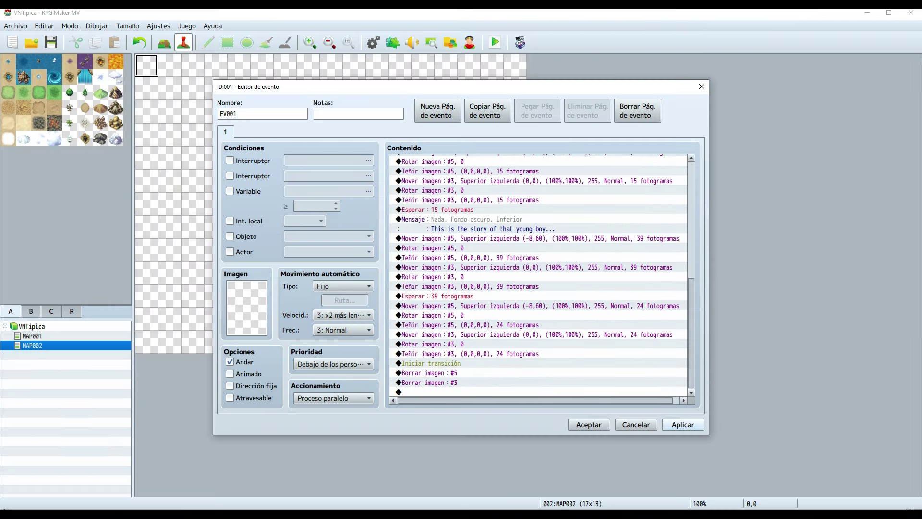
left_click(683, 425)
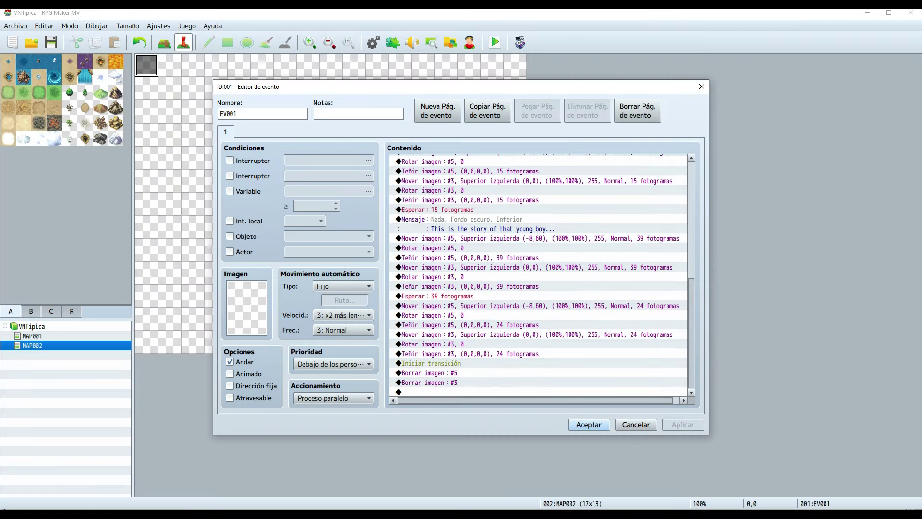
left_click(589, 425)
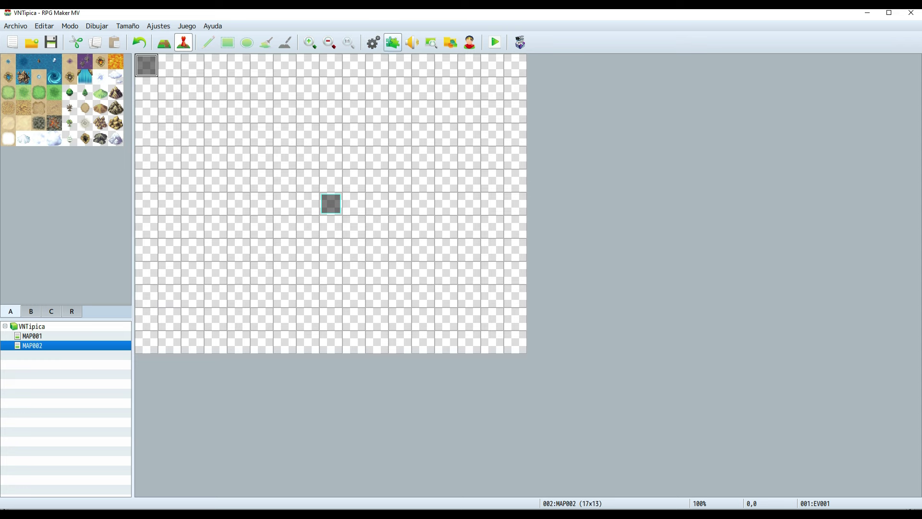
Remove the CustomLogo plugin from the project's plugin list and save the plugin settings.
left_click(393, 42)
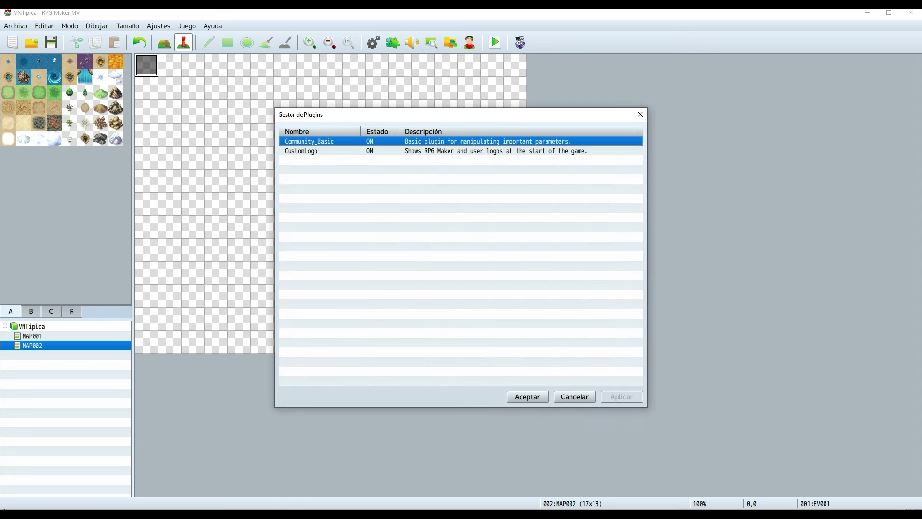
left_click(317, 150)
key("Delete")
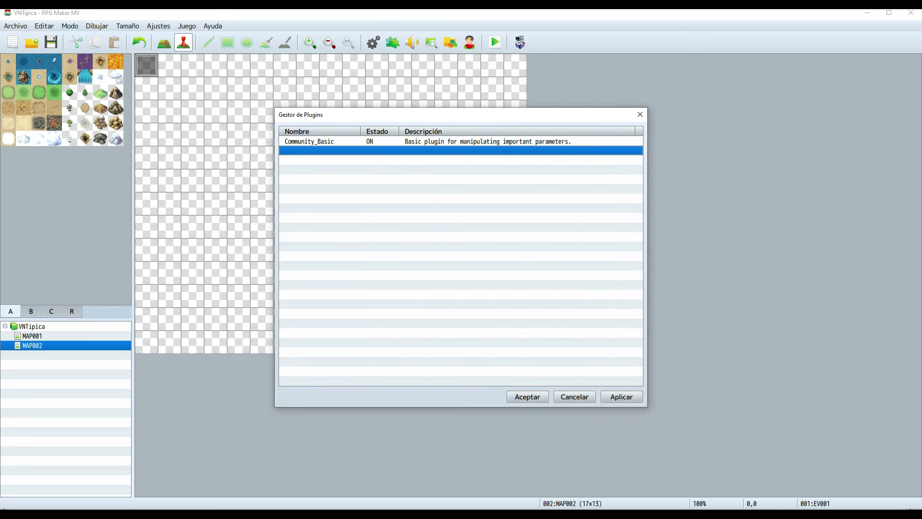
left_click(621, 397)
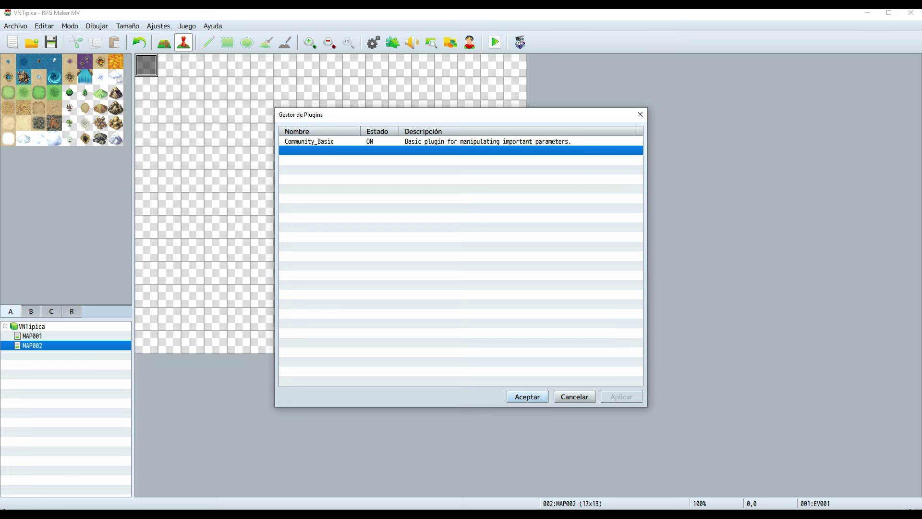
left_click(527, 397)
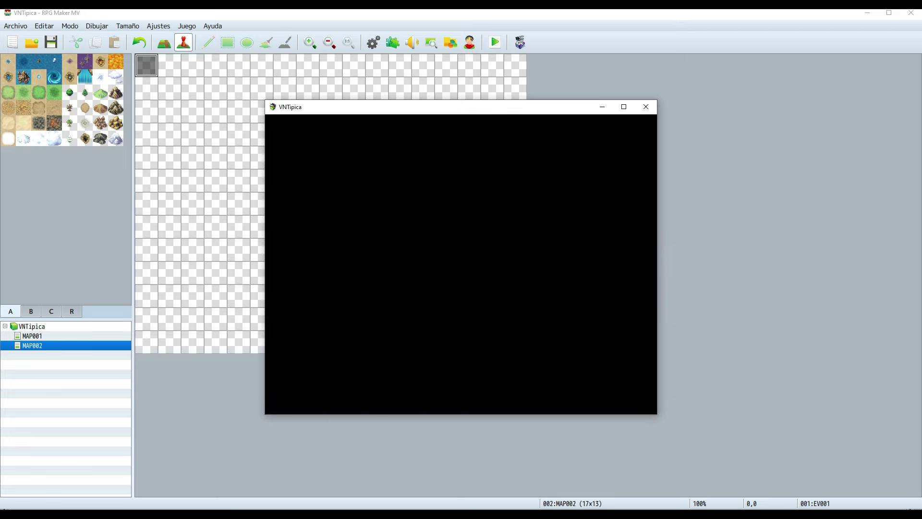
Playtest the intro scene, advancing through its messages until the sequence repeats, and close the game window.
key("Return")
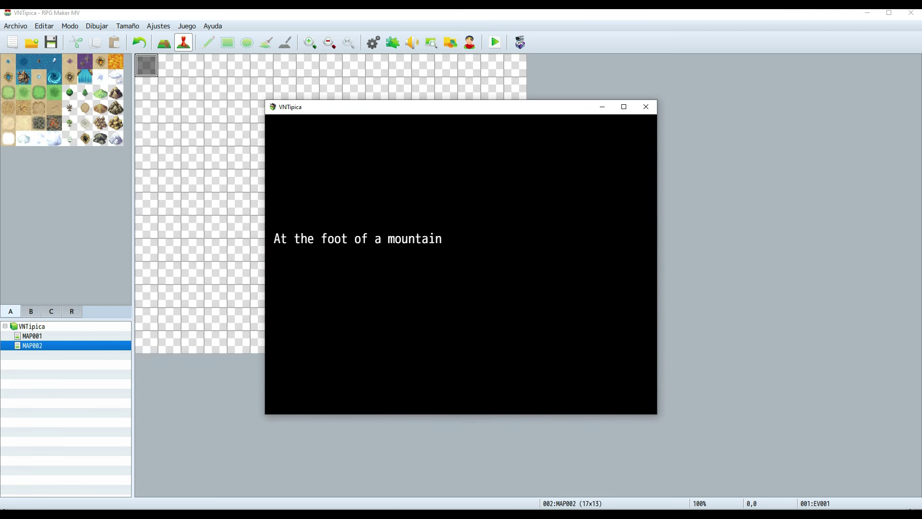
key("Return")
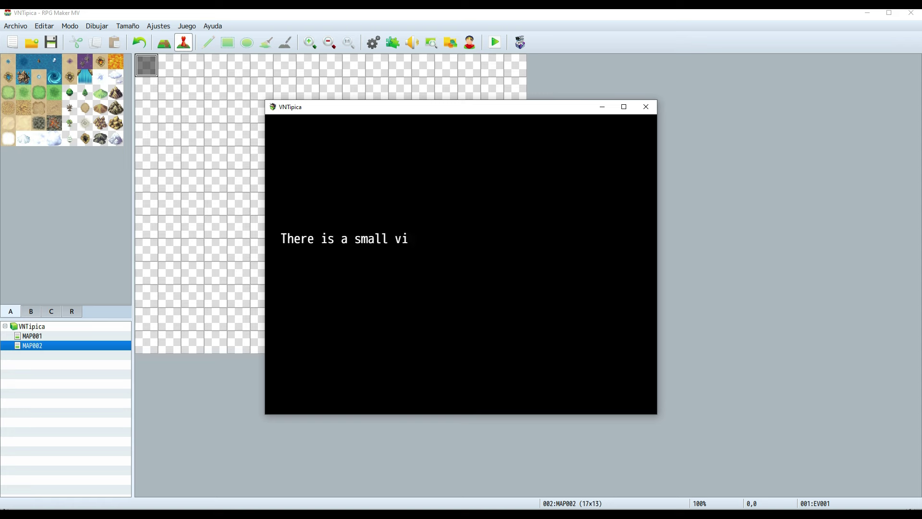
key("Return")
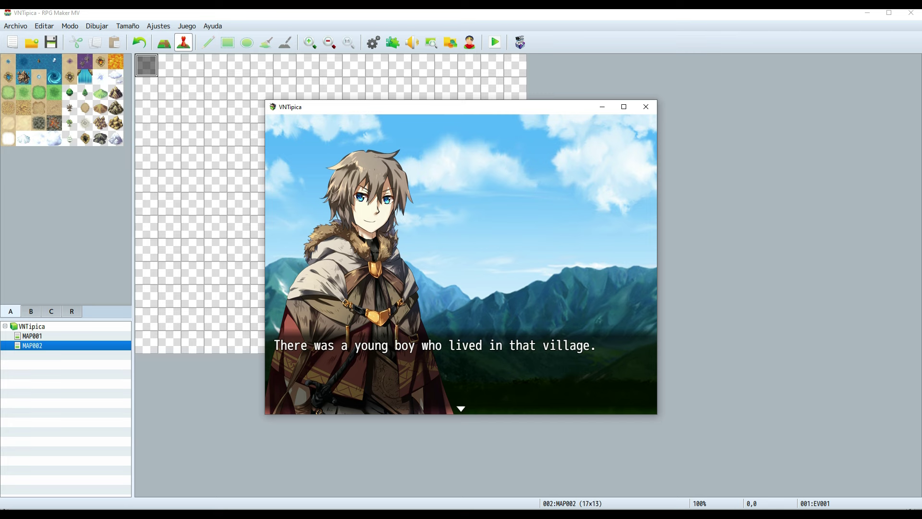
key("Return")
key("Return")
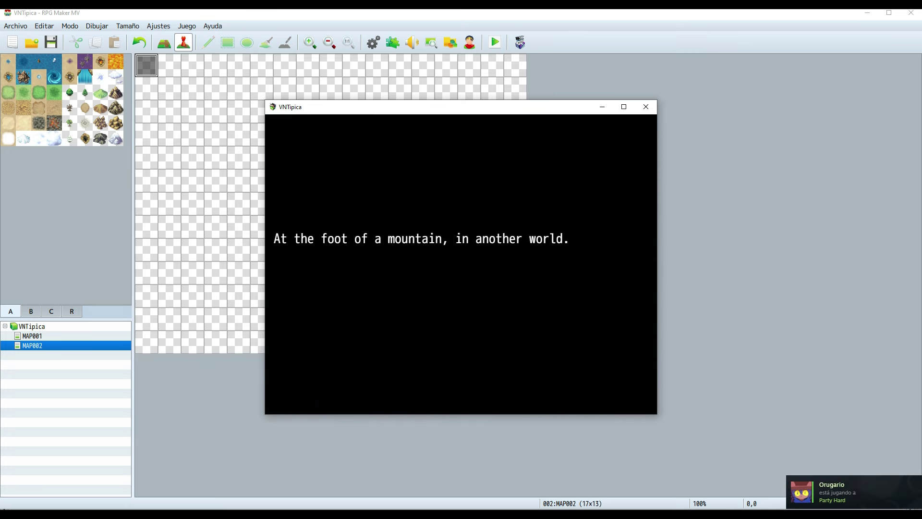
key("Return")
key("Return")
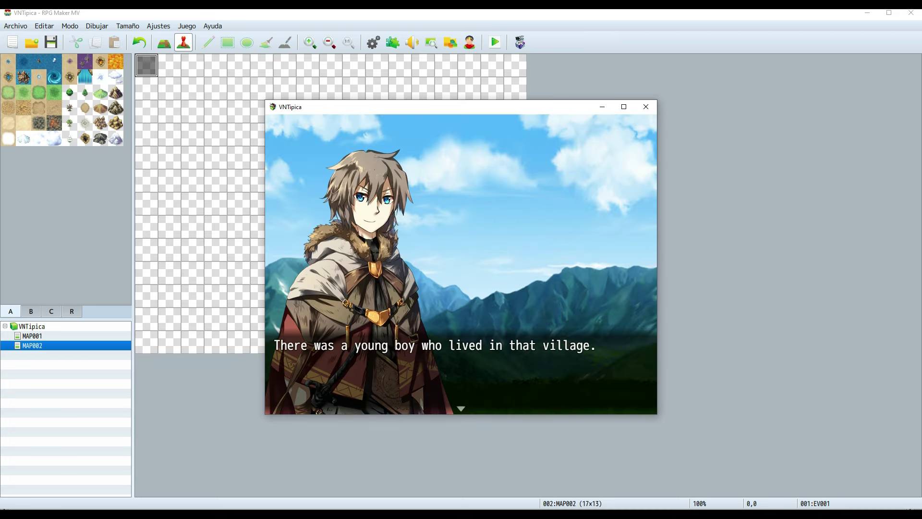
left_click(646, 107)
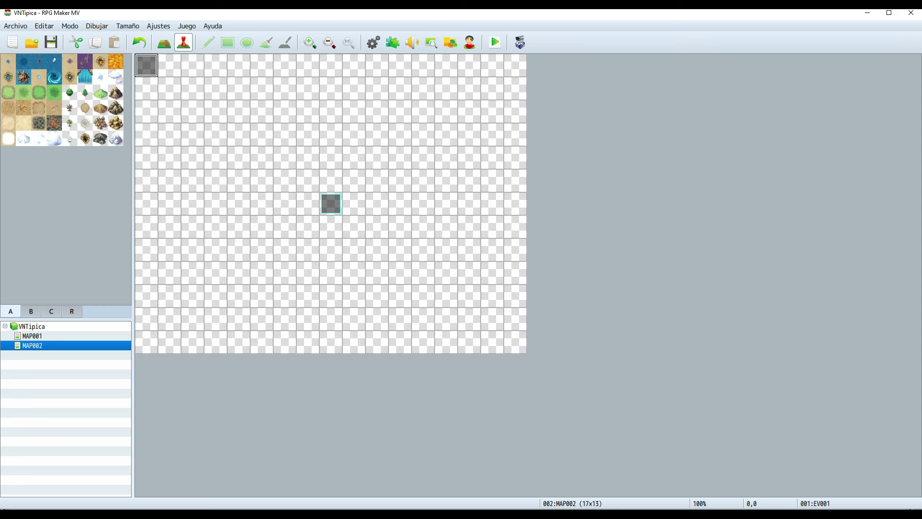
Rename the map MAP002 as Escenario01.
right_click(38, 345)
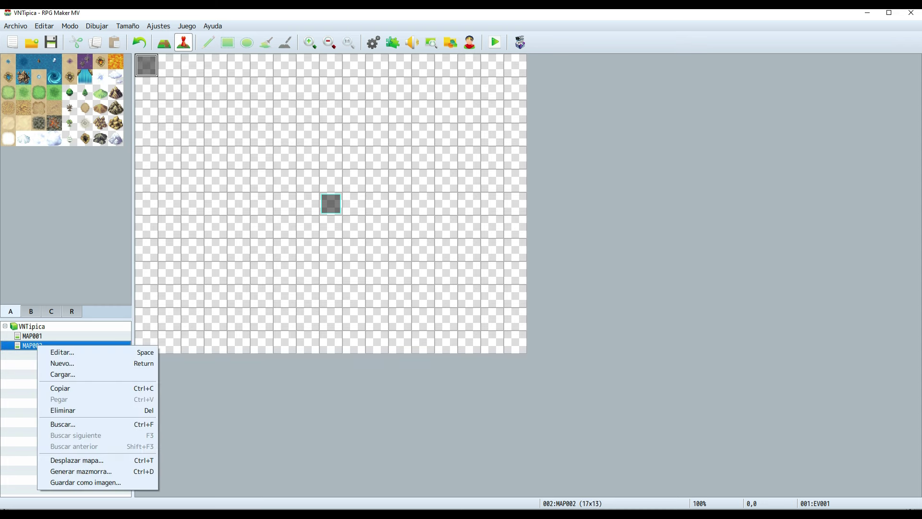
left_click(62, 353)
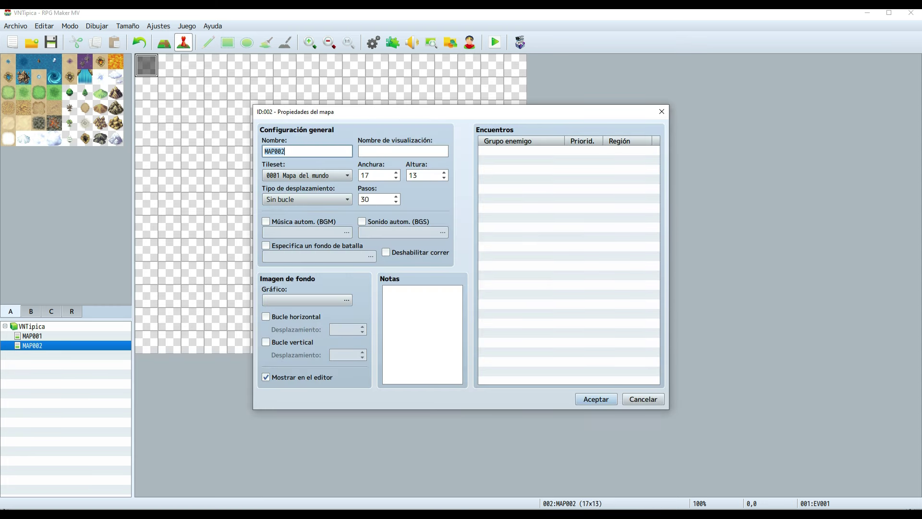
type("Escenario01")
key("Return")
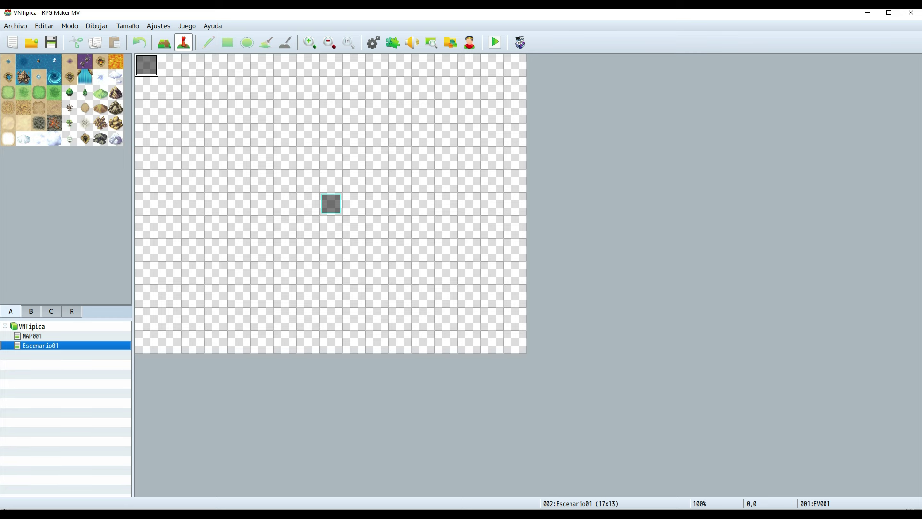
Create an event on tile 1,0 with Proceso paralelo as its trigger and switch 0001 as its condition.
double_click(169, 65)
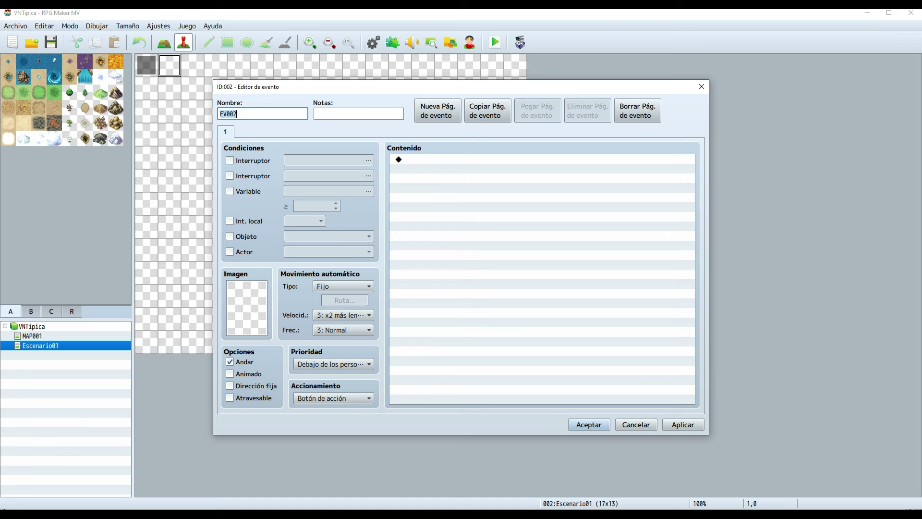
left_click(334, 398)
left_click(327, 456)
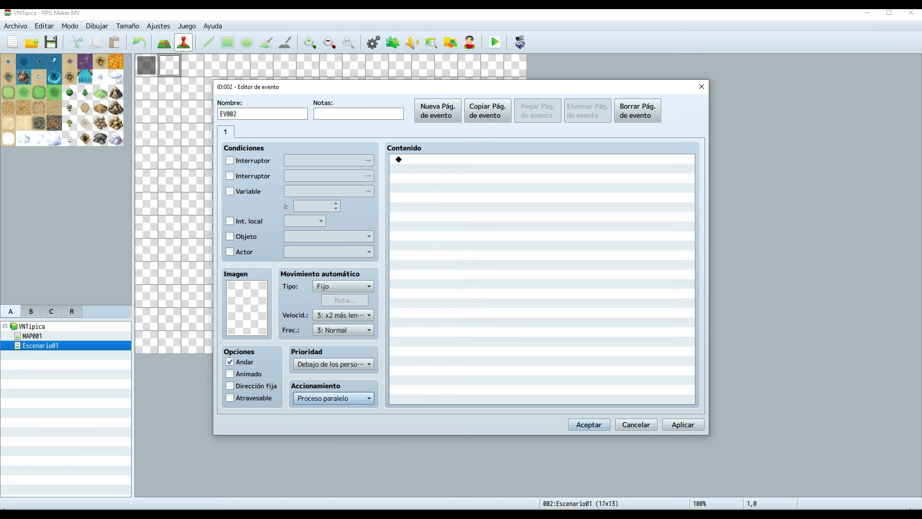
left_click(230, 160)
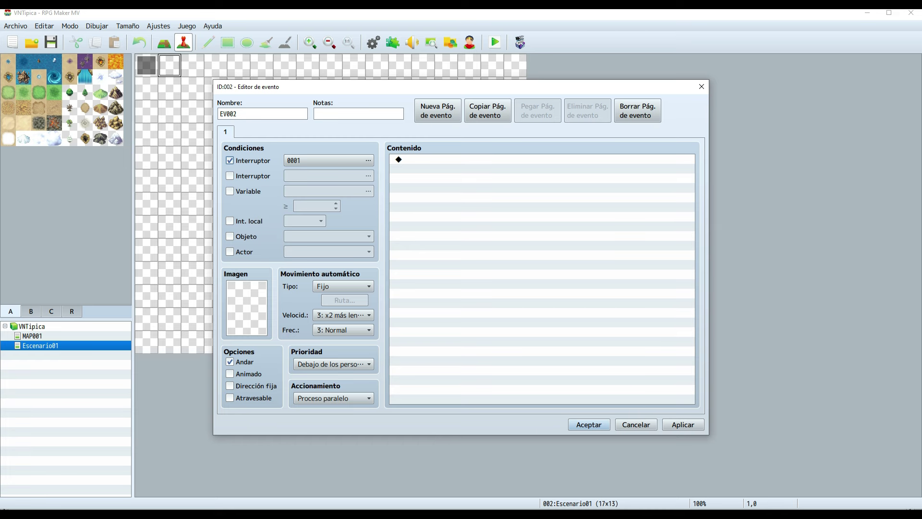
left_click(683, 424)
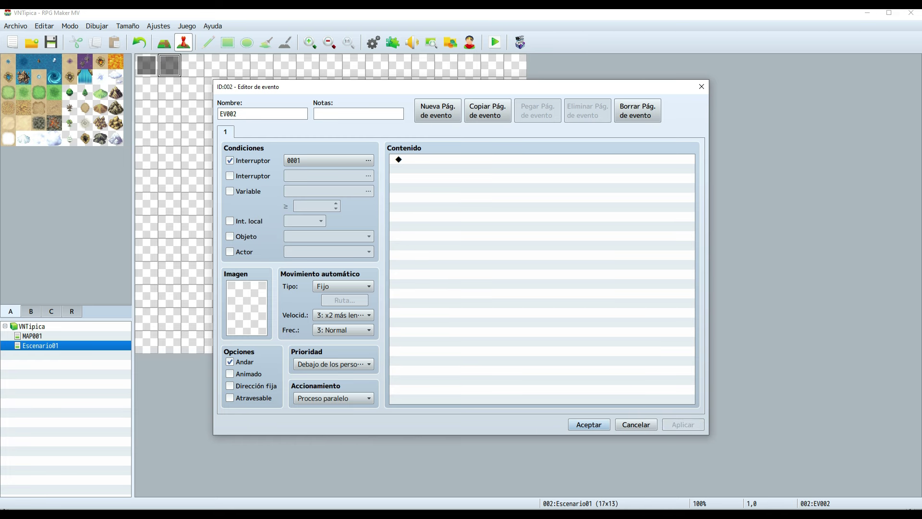
left_click(589, 424)
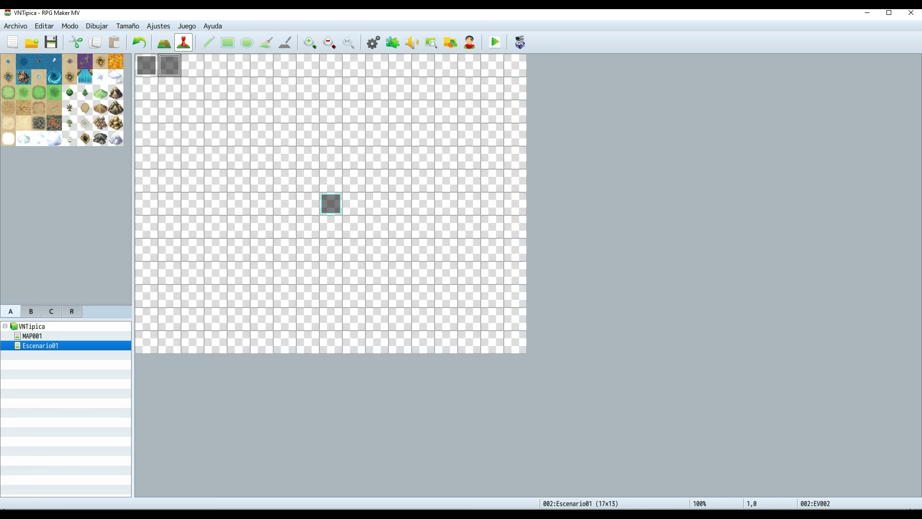
Append commands to the end of the event on tile 0,0 that set switch 0001 and local switch A to ON.
left_click(146, 66)
double_click(147, 65)
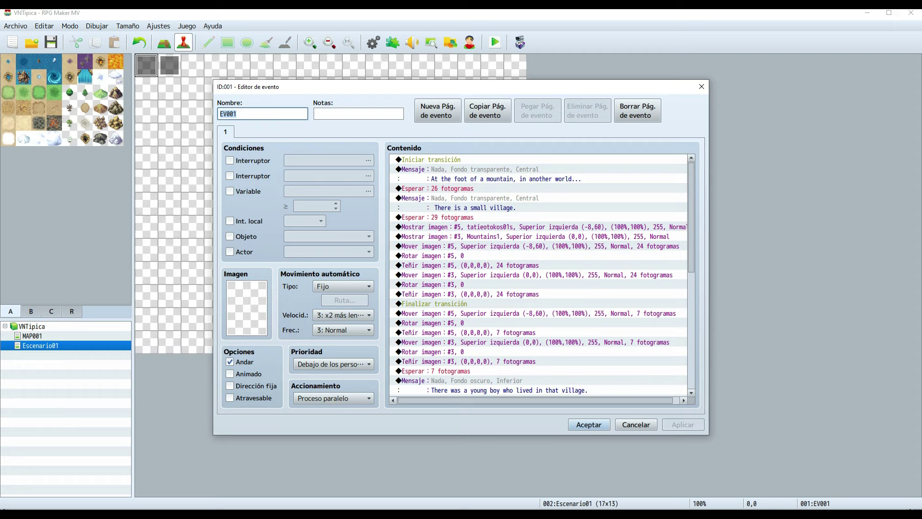
scroll(540, 274, "down", 10)
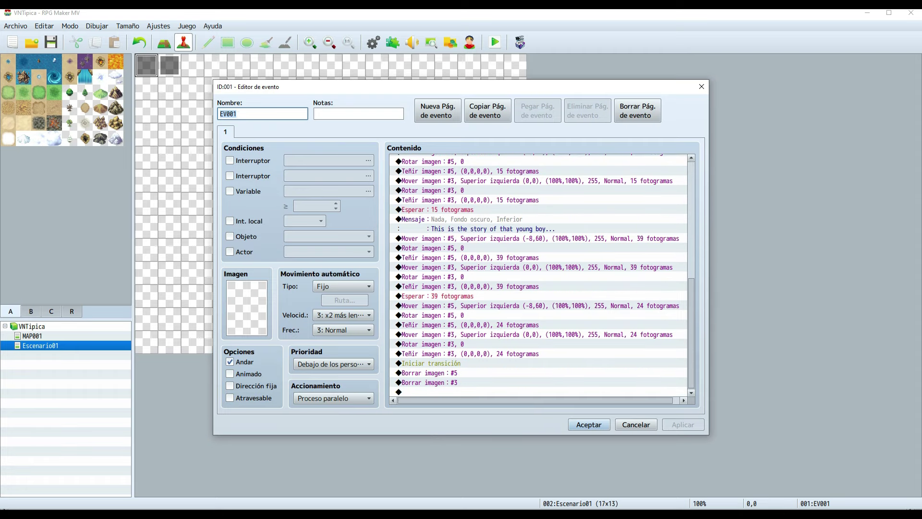
double_click(482, 392)
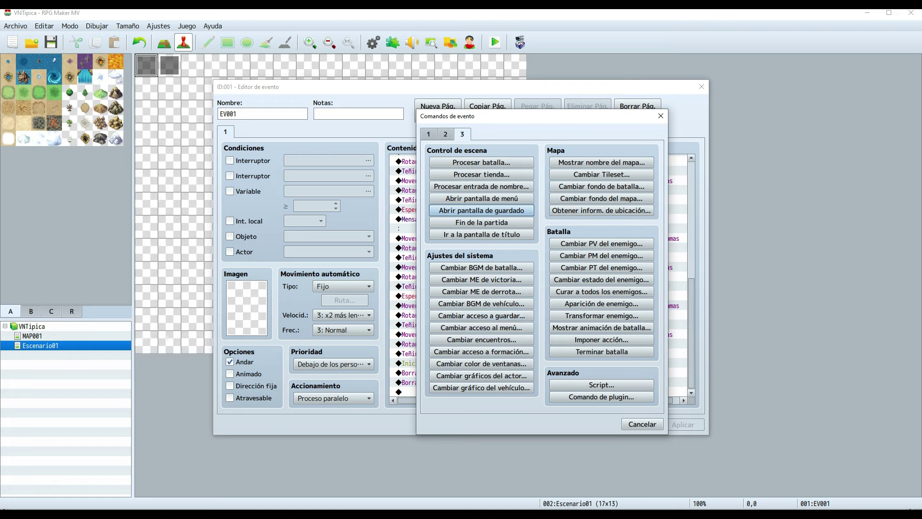
left_click(429, 134)
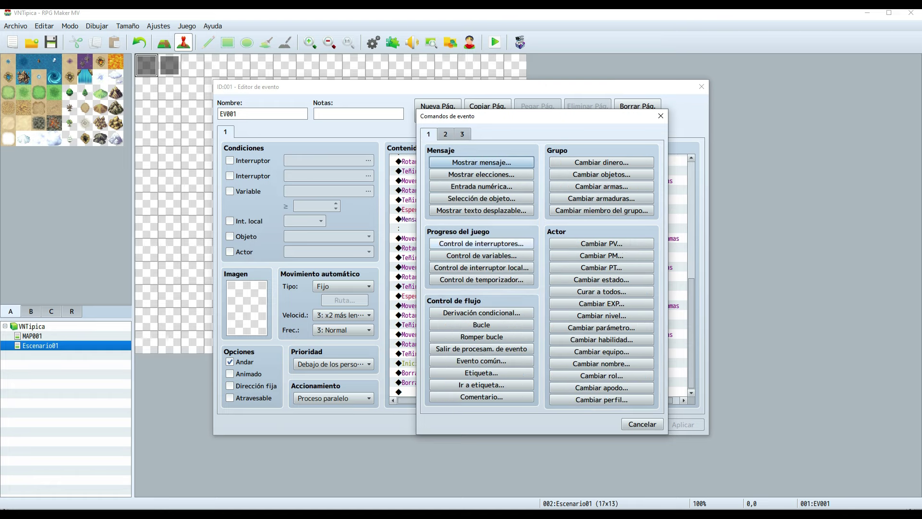
left_click(481, 243)
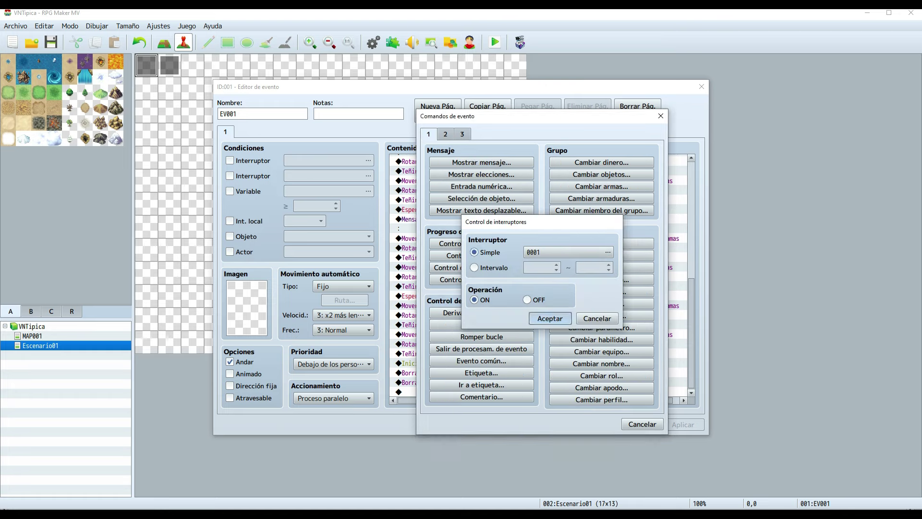
key("Return")
key("Return")
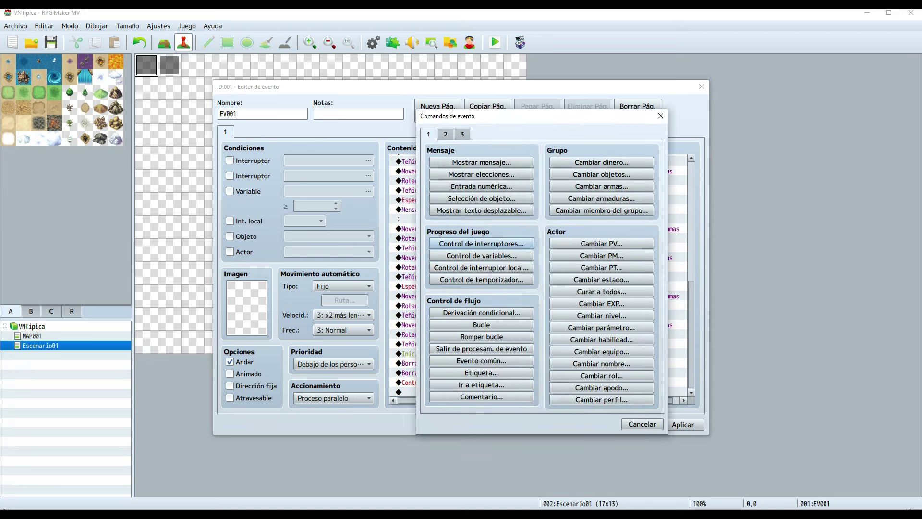
left_click(481, 268)
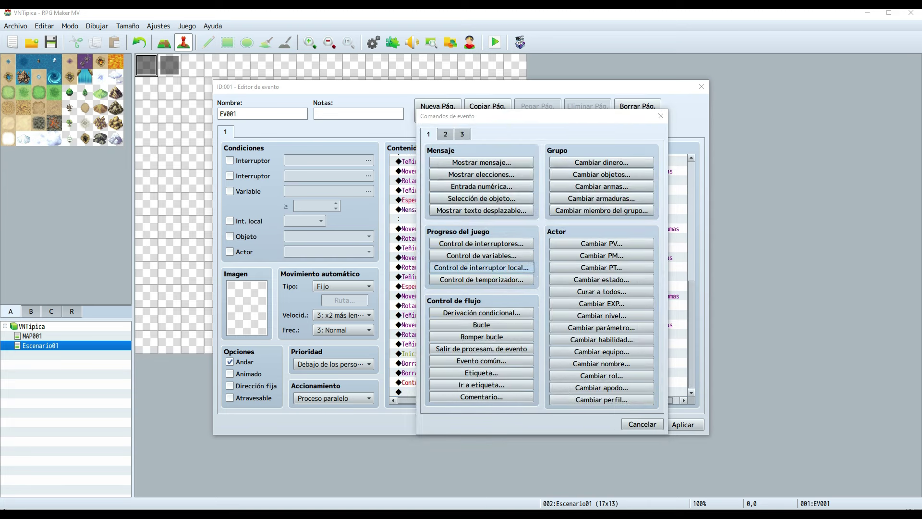
key("Return")
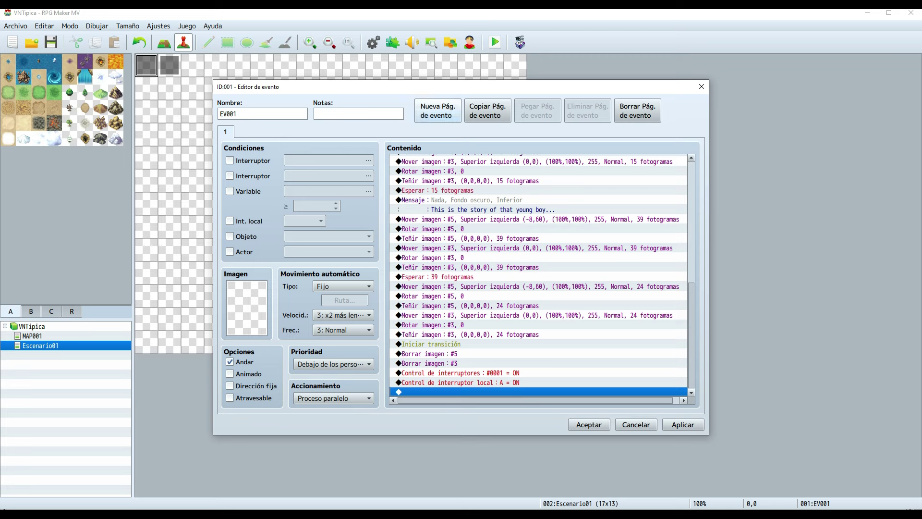
Add an empty second page with local switch A as its condition to the event and save it.
left_click(438, 111)
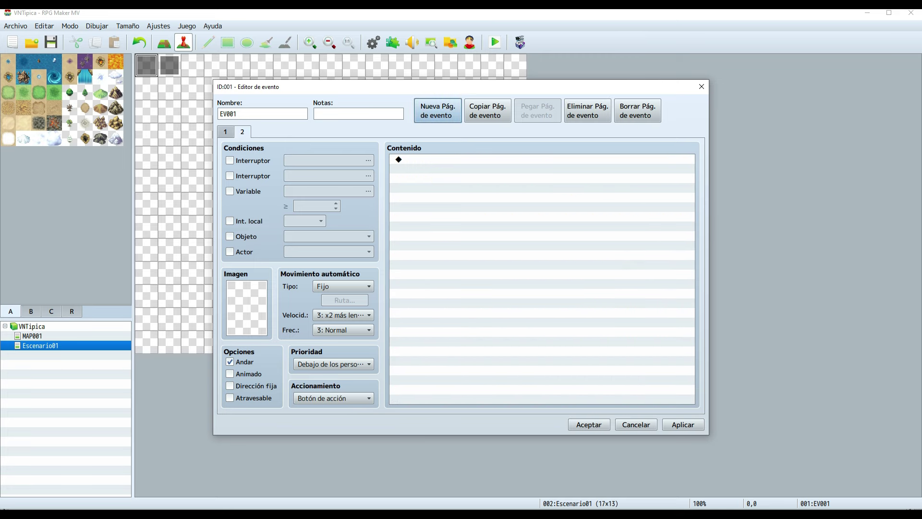
left_click(230, 221)
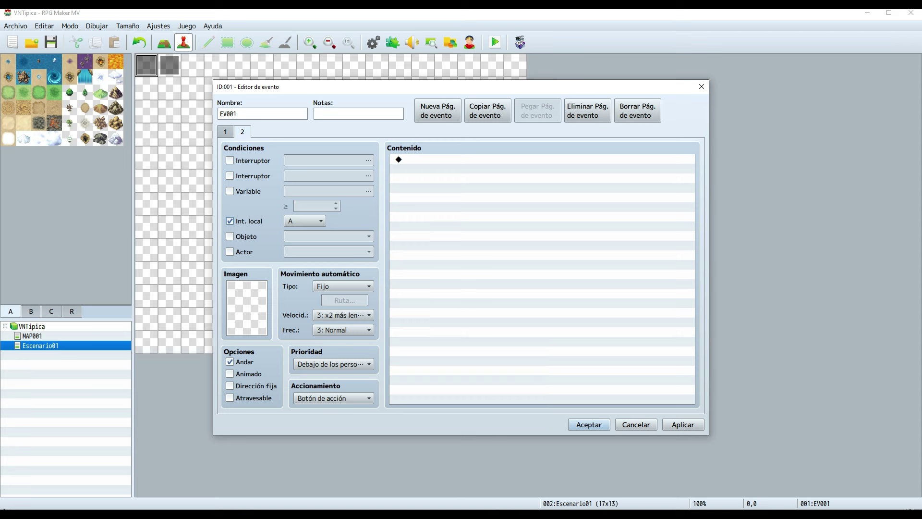
left_click(225, 132)
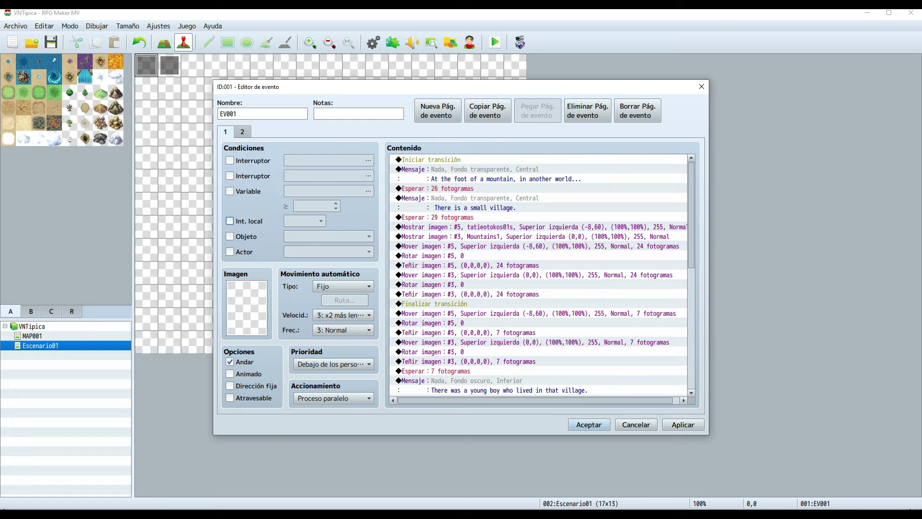
scroll(542, 275, "down", 13)
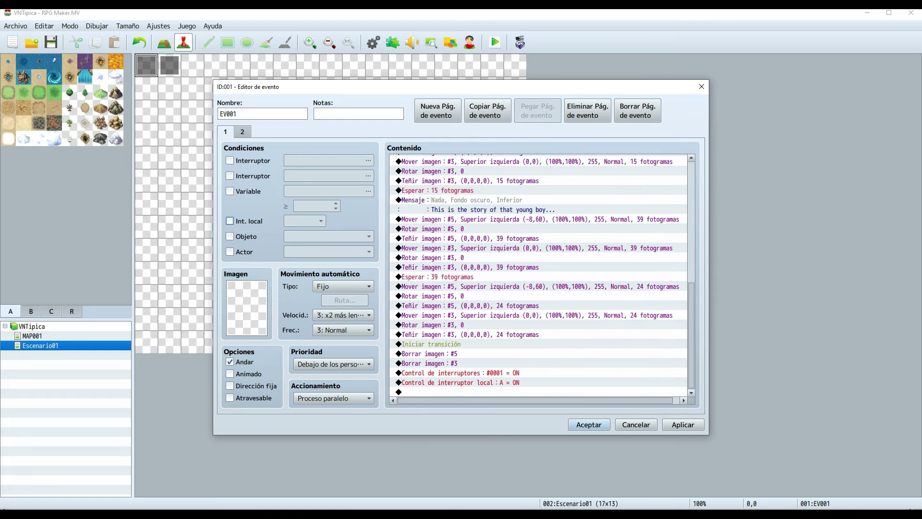
left_click(485, 373)
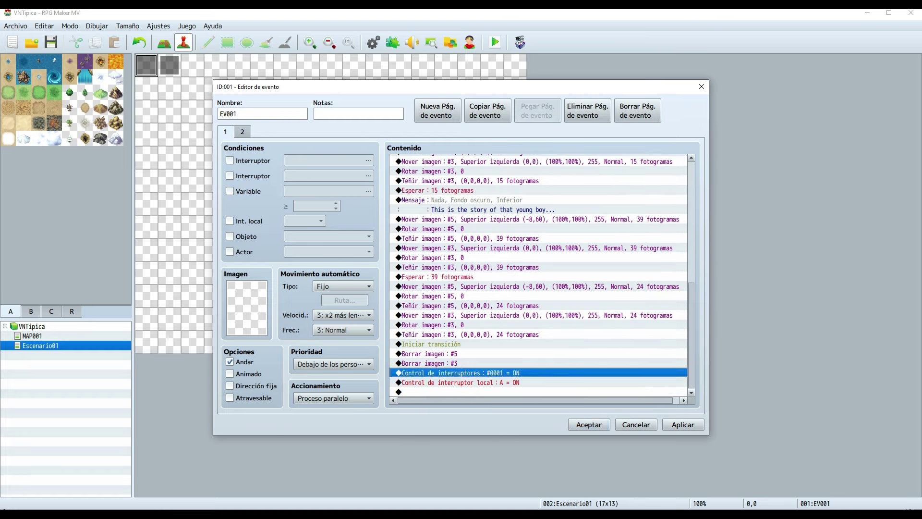
left_click(485, 382)
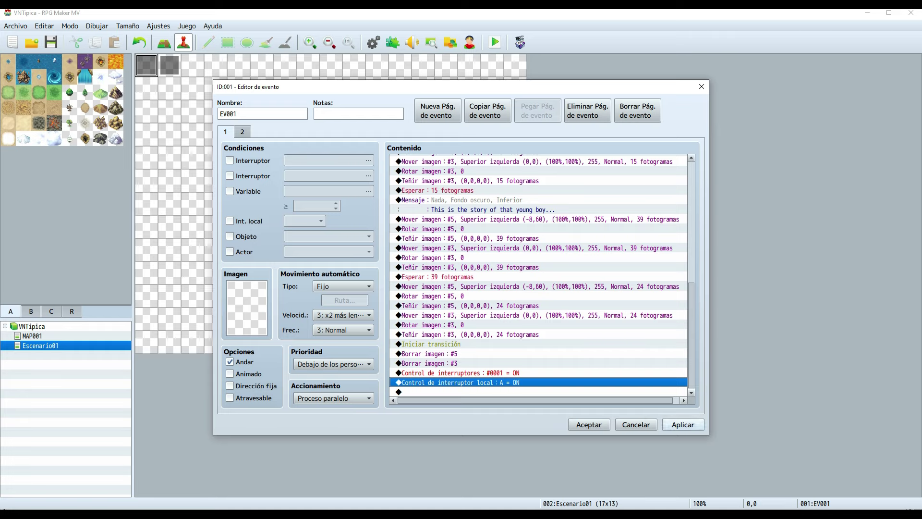
left_click(683, 425)
left_click(589, 424)
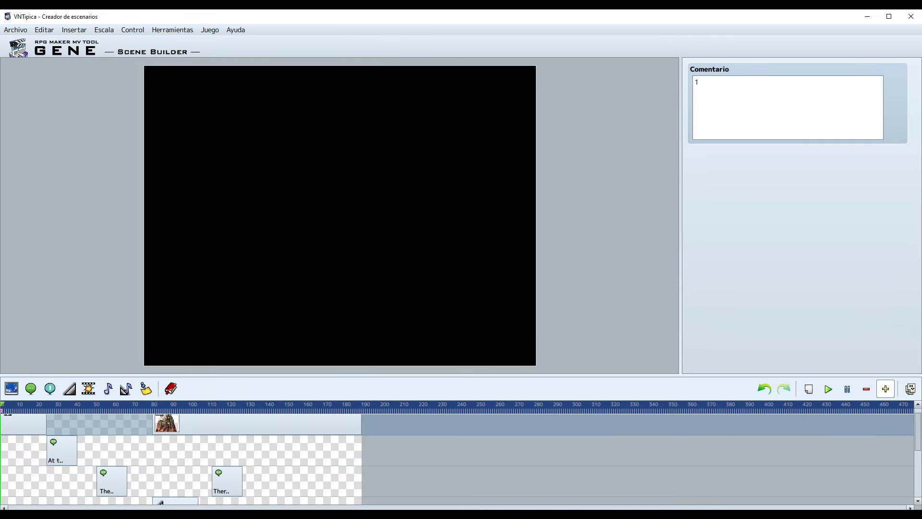
Switch to the scene builder and start a new scene, clearing all events from the timeline.
left_click(15, 30)
left_click(46, 57)
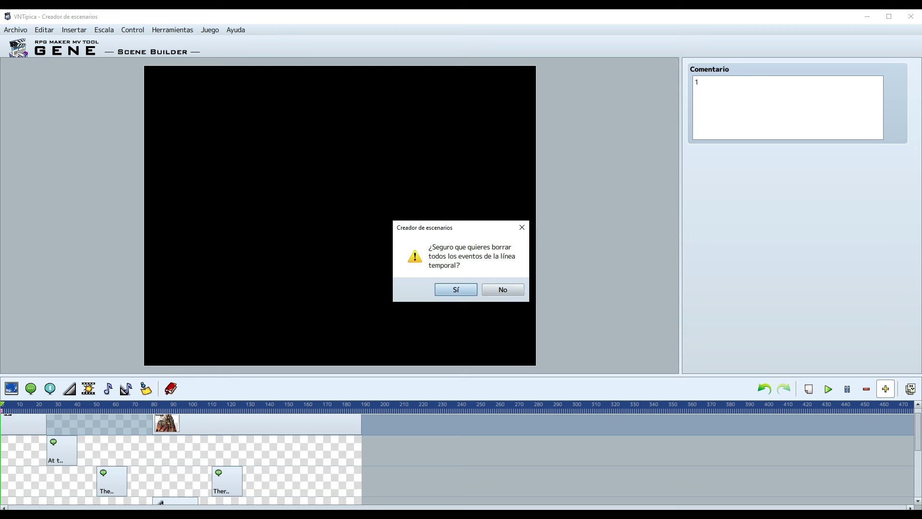
key("Return")
Load the preset "2: A Mission" from the Basics group into the timeline.
left_click(171, 388)
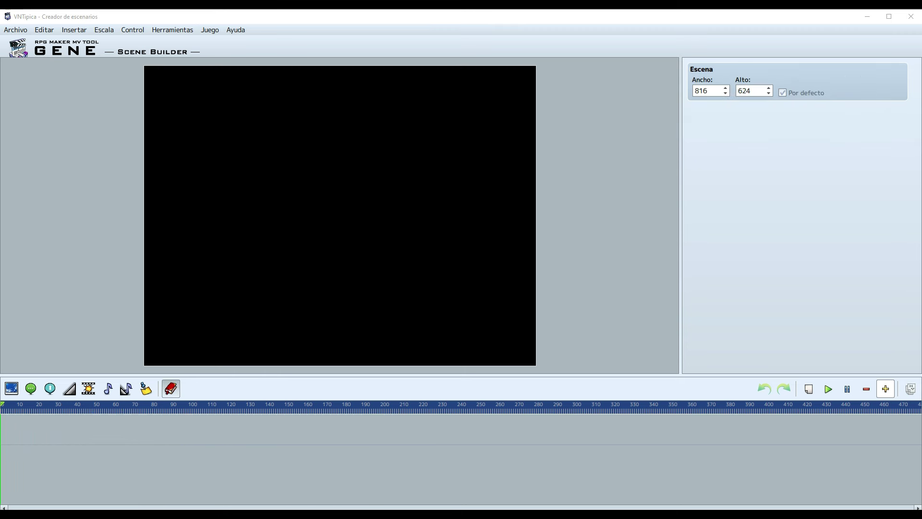
left_click(399, 185)
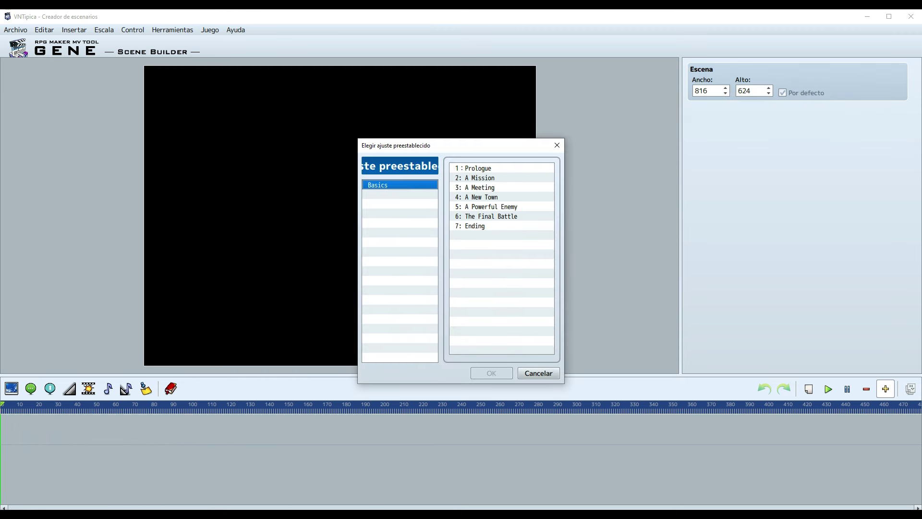
double_click(501, 177)
left_click(492, 336)
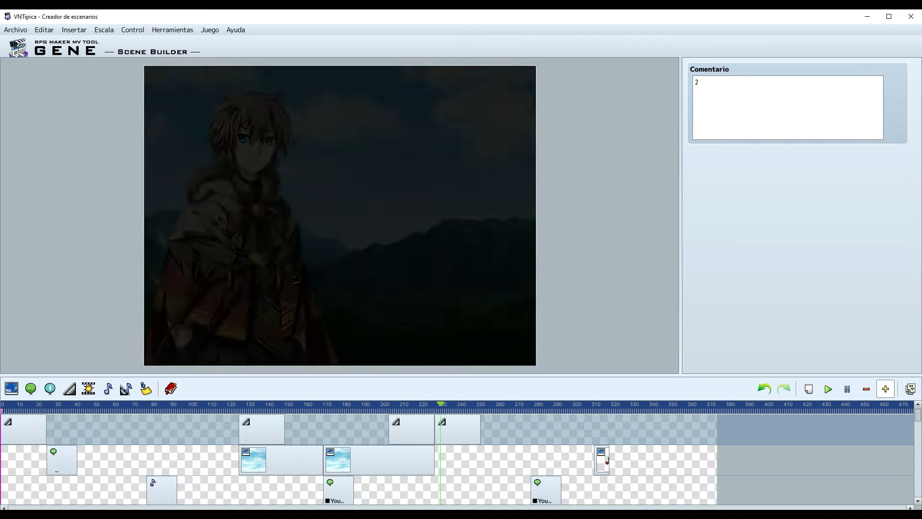
Return the playhead to the start of the timeline and copy the timeline to the clipboard as an event.
left_click_drag(556, 405, 2, 404)
left_click(910, 388)
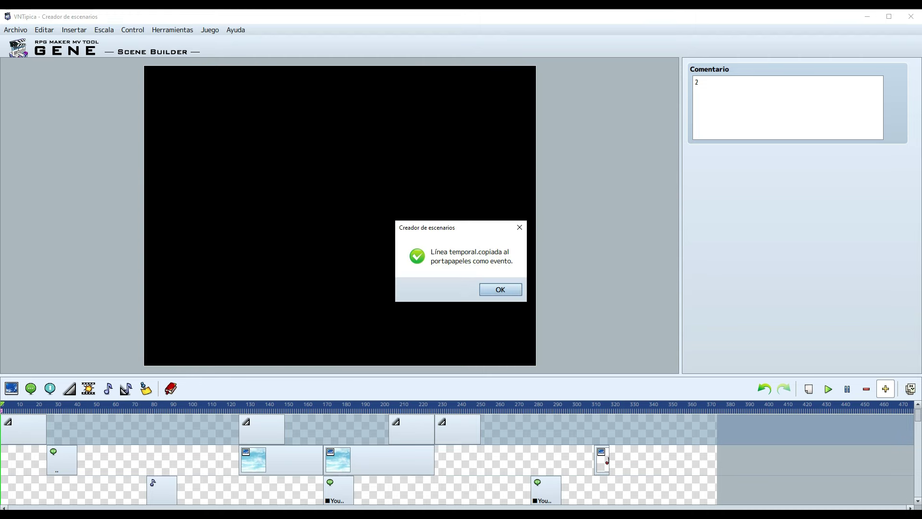
left_click(499, 289)
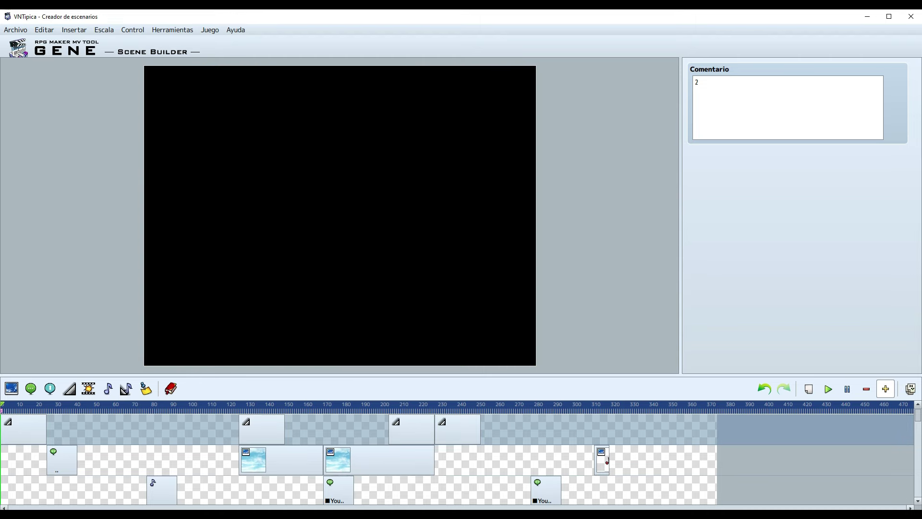
Switch back to RPG Maker MV, paste the copied scene commands into the event on tile 1,0 and save it.
key("alt+Tab")
double_click(170, 65)
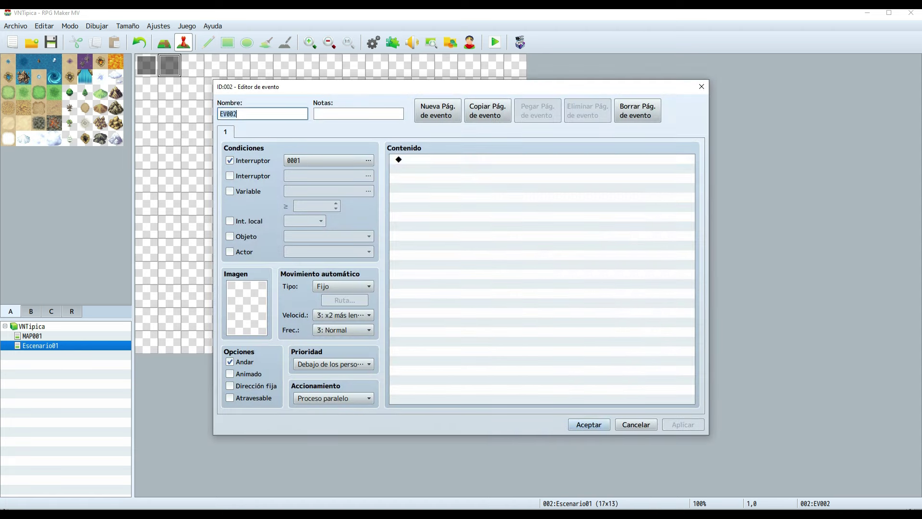
left_click(541, 159)
key("ctrl+v")
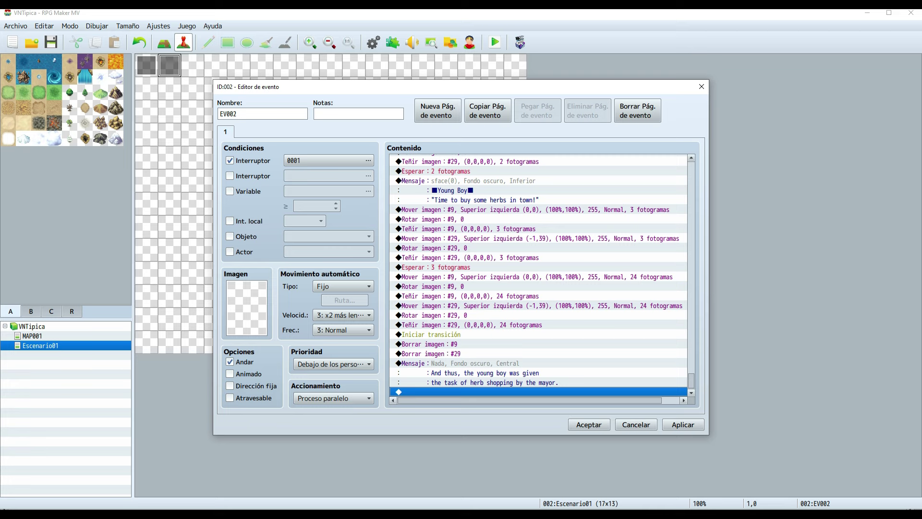
left_click(588, 424)
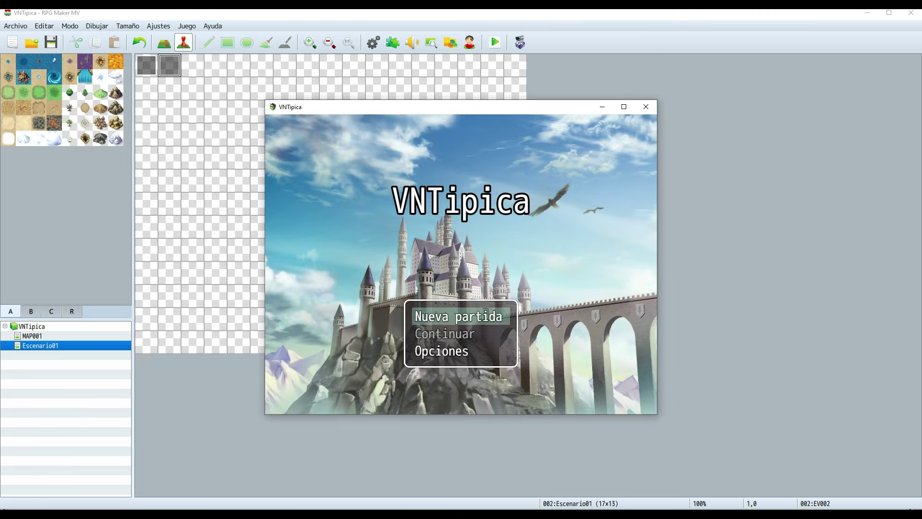
Playtest a new game, advancing through the messages of both scenes until the second scene starts over.
key("Return")
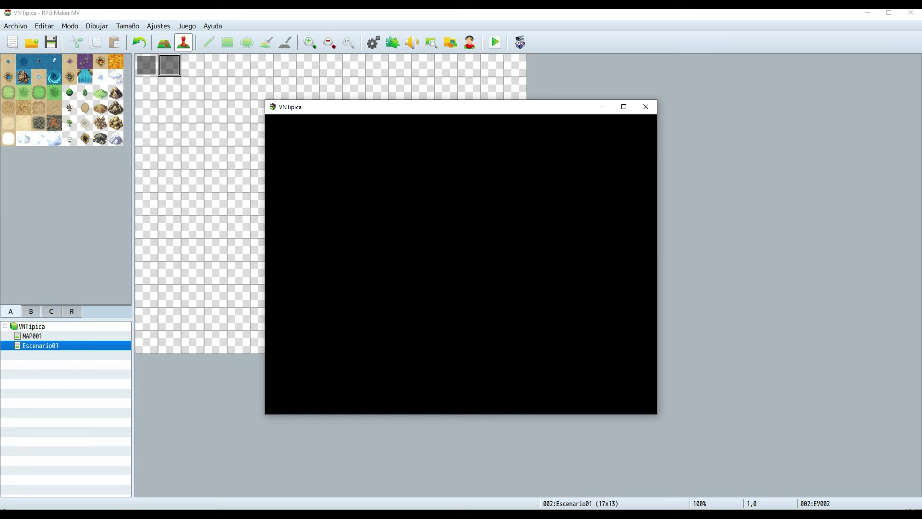
key("Return")
key("Return")
key("Return")
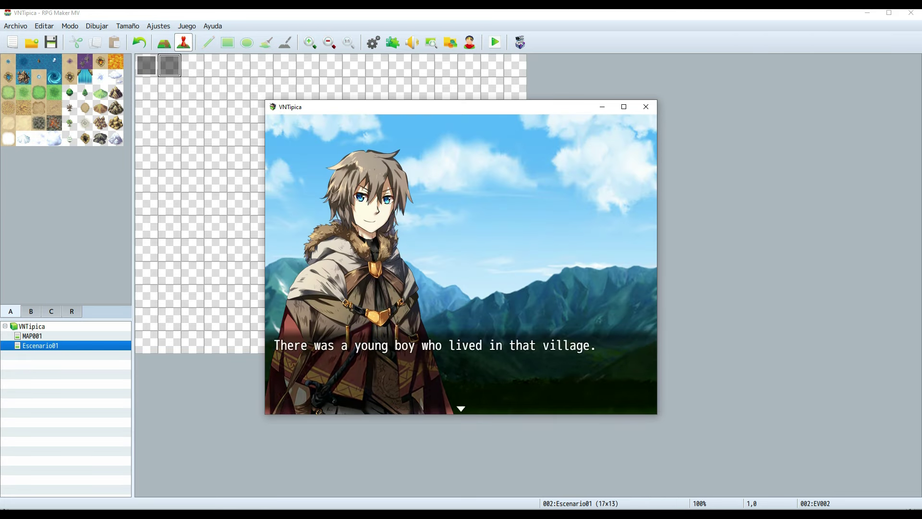
key("Return")
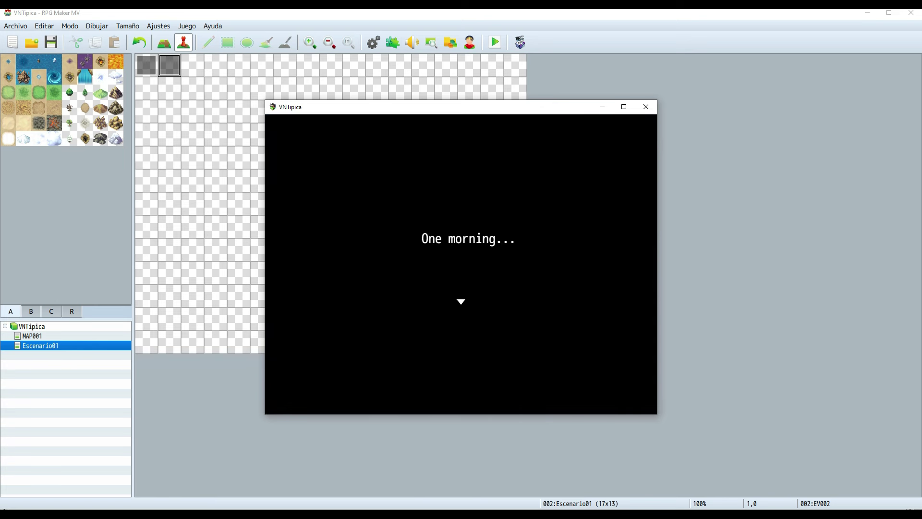
key("Return")
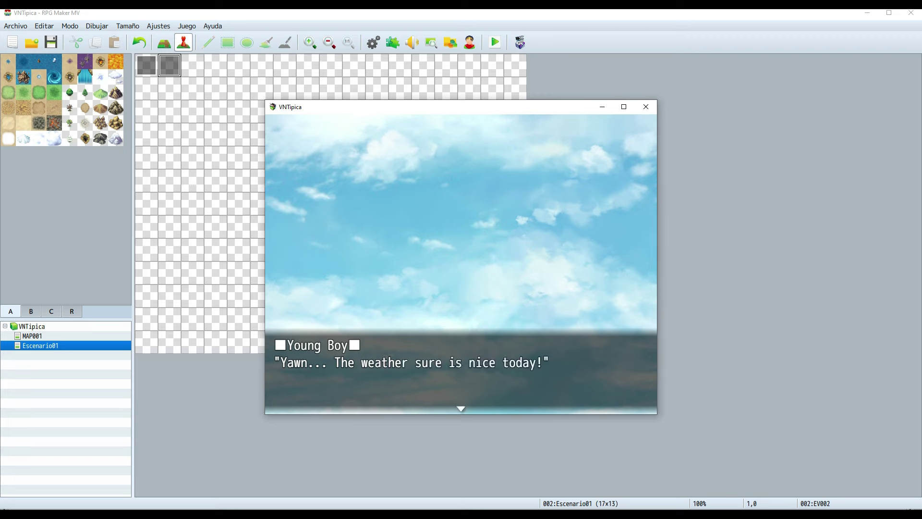
key("Return")
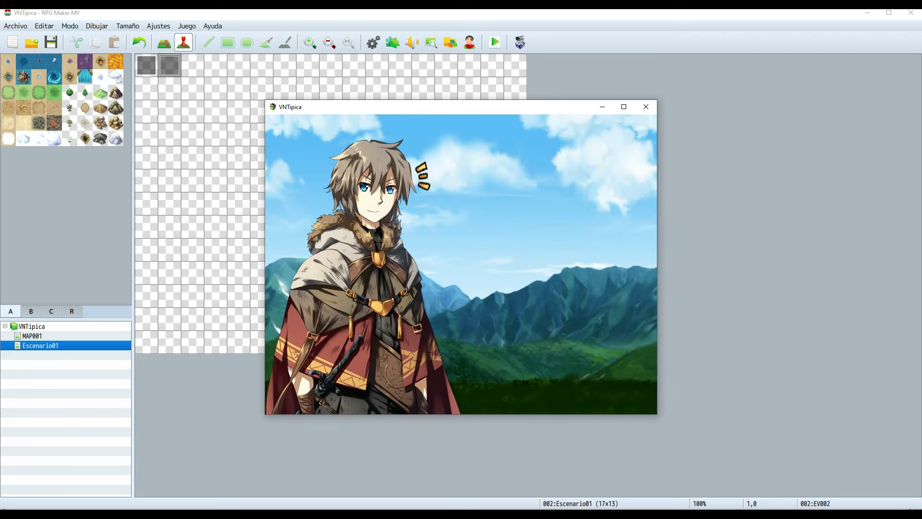
key("Return")
key("Return")
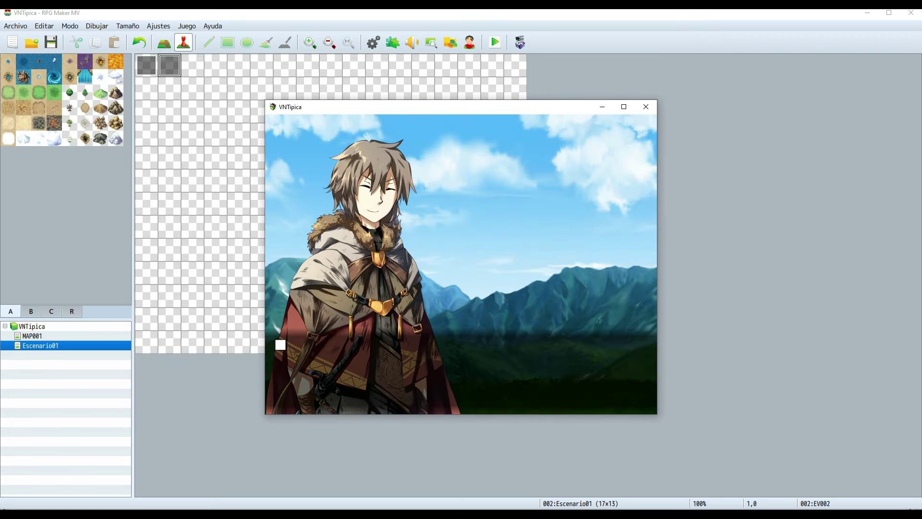
key("Return")
key("Return")
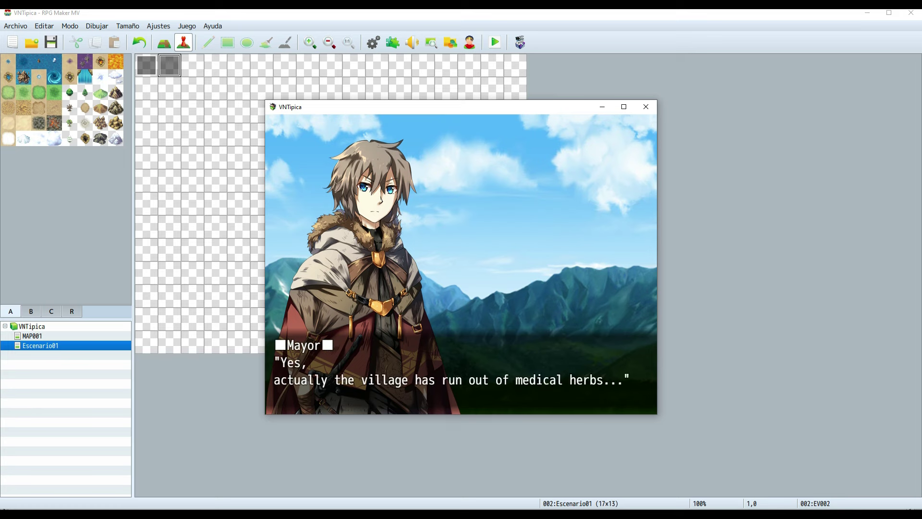
key("Return")
key("Return")
key("Return")
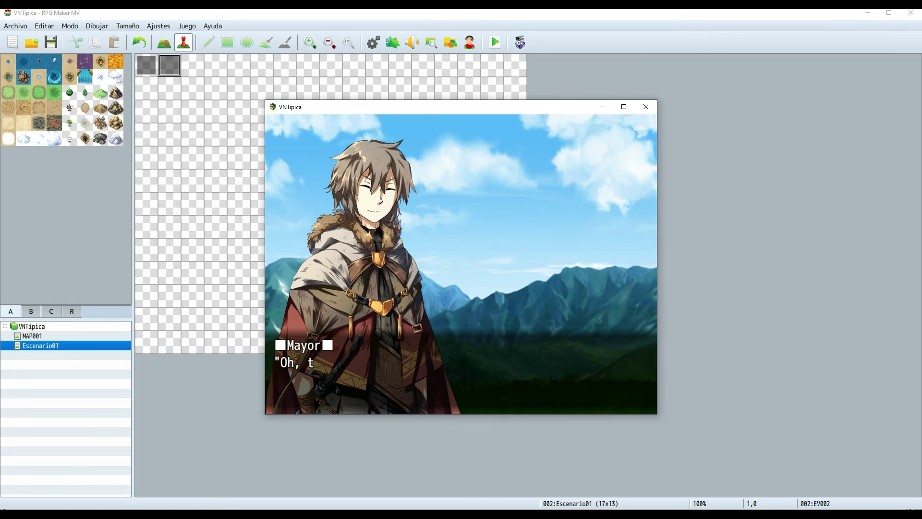
key("Return")
key("Return")
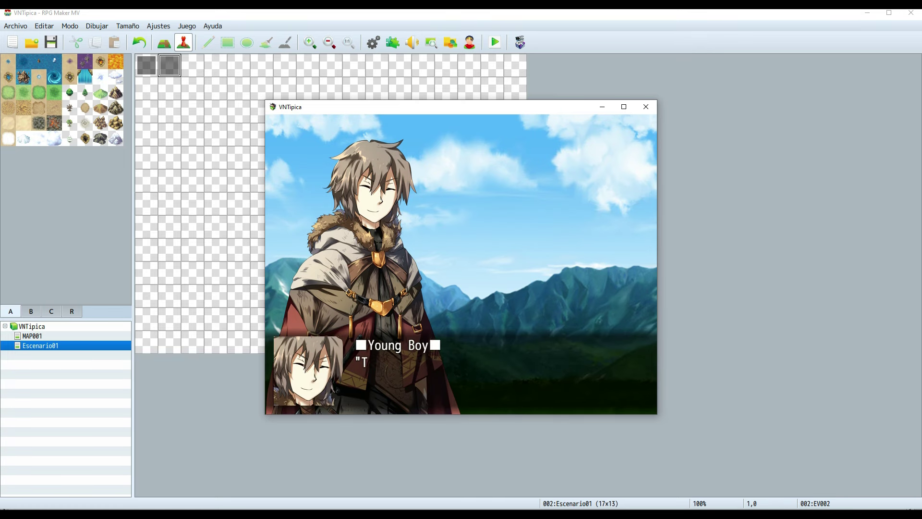
key("Return")
key("Return")
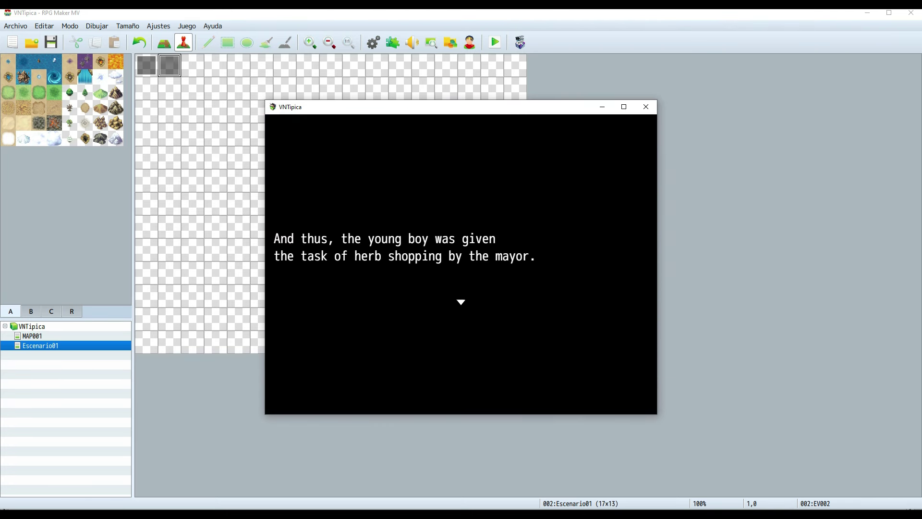
key("Return")
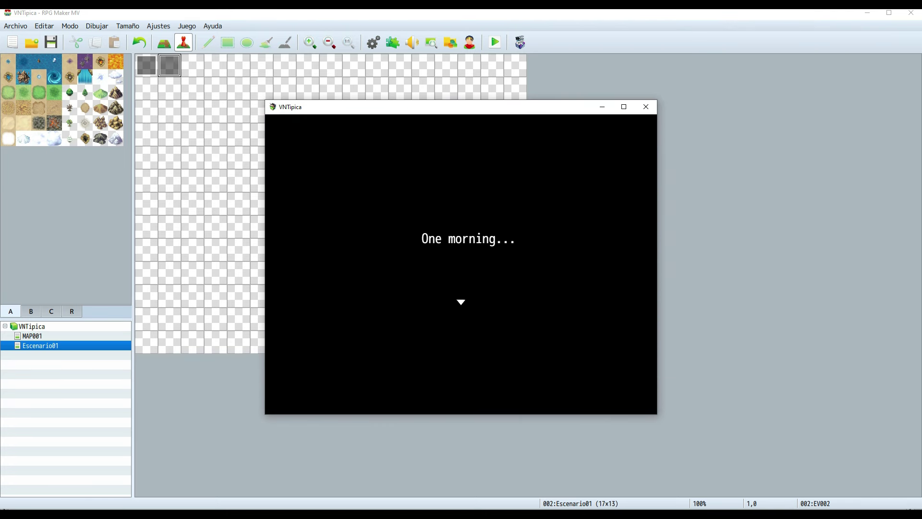
End the playtest and create a new map named Escenario02 in the VNTipica project.
key("Return")
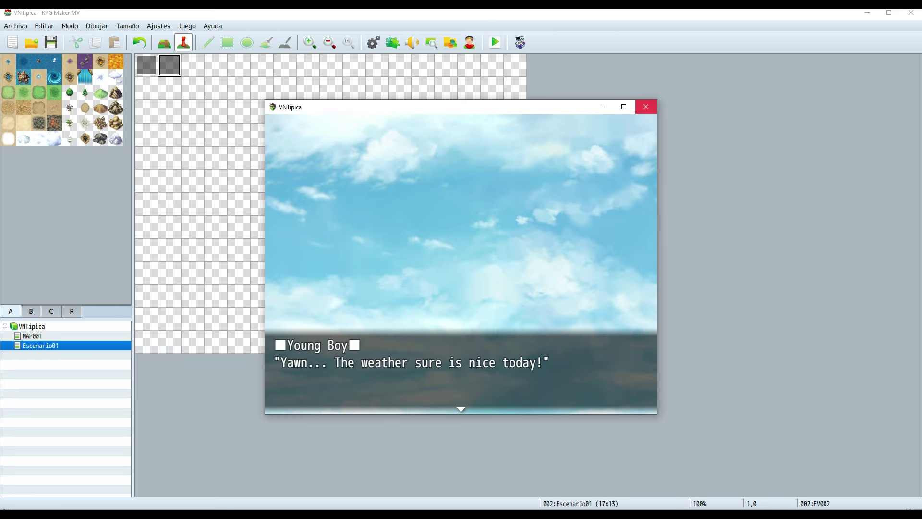
left_click(646, 107)
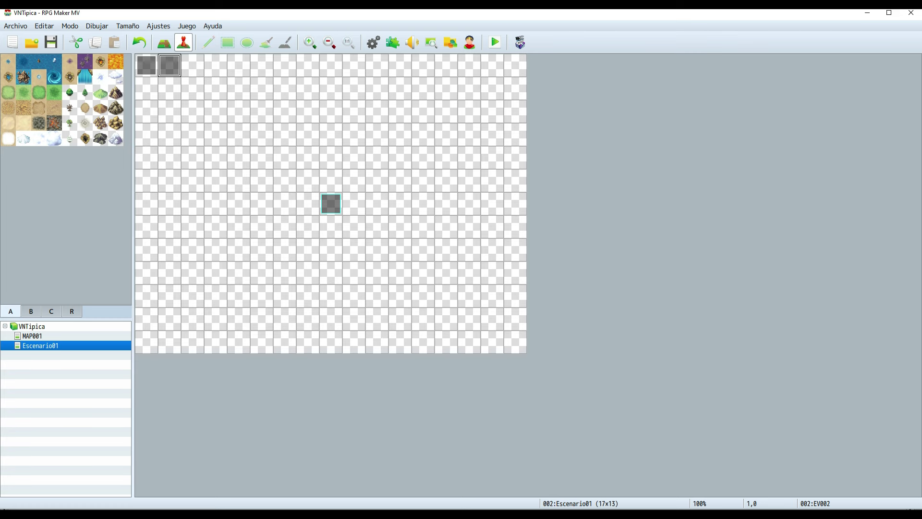
right_click(36, 326)
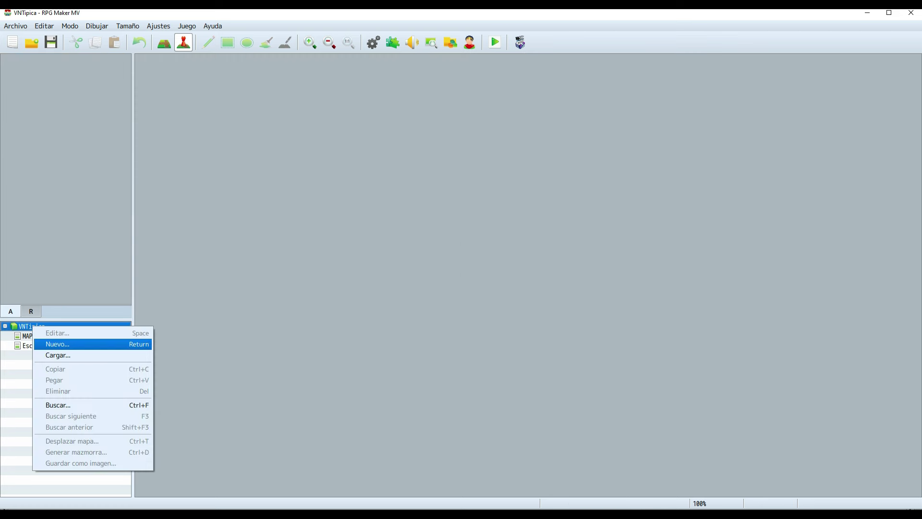
left_click(61, 344)
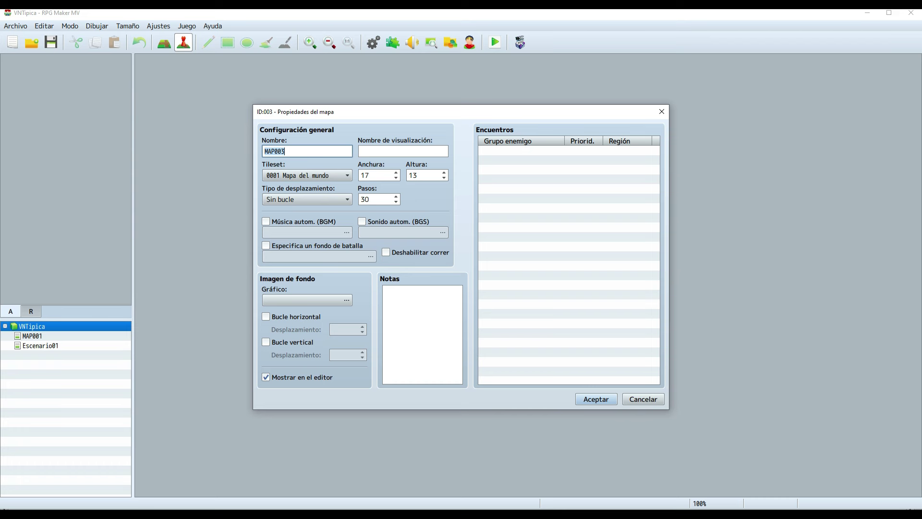
type("Escenario02")
key("Return")
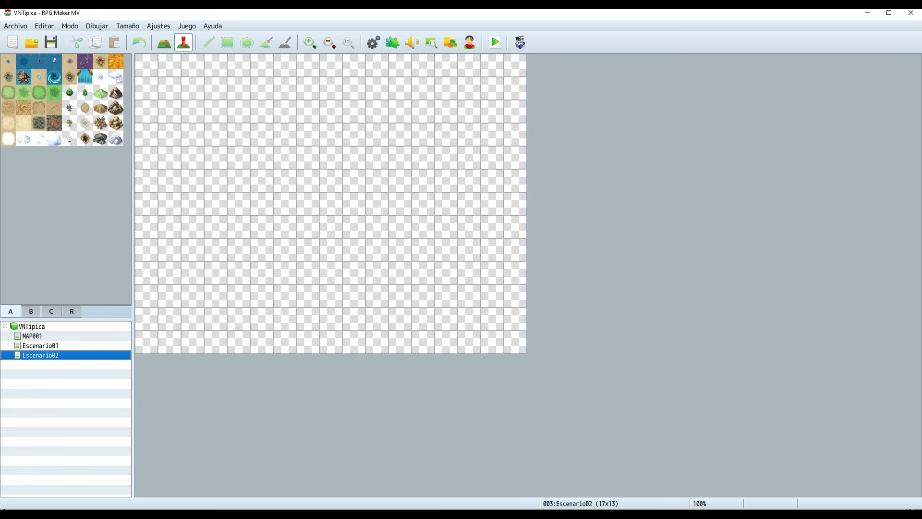
Append a player transfer to Escenario02 (16,12) at the end of the event on tile 1,0 of Escenario01.
left_click(40, 346)
double_click(170, 65)
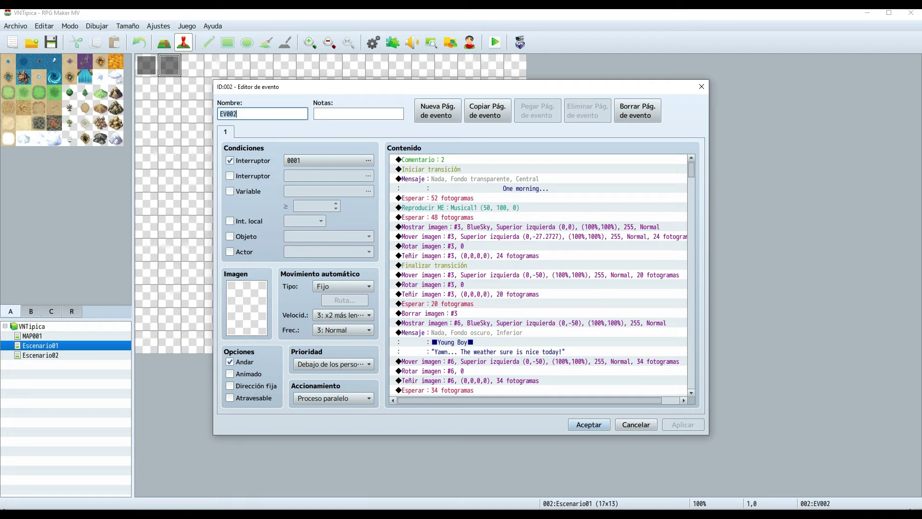
left_click_drag(692, 170, 691, 383)
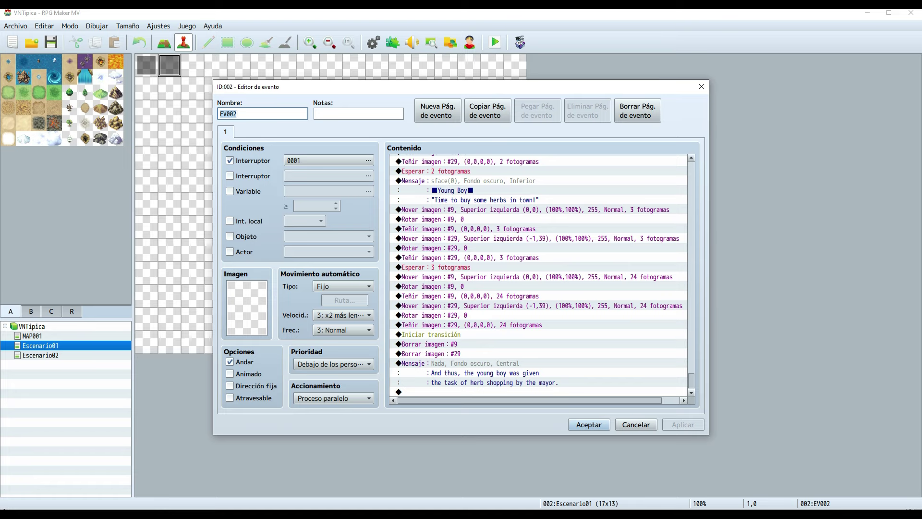
double_click(461, 392)
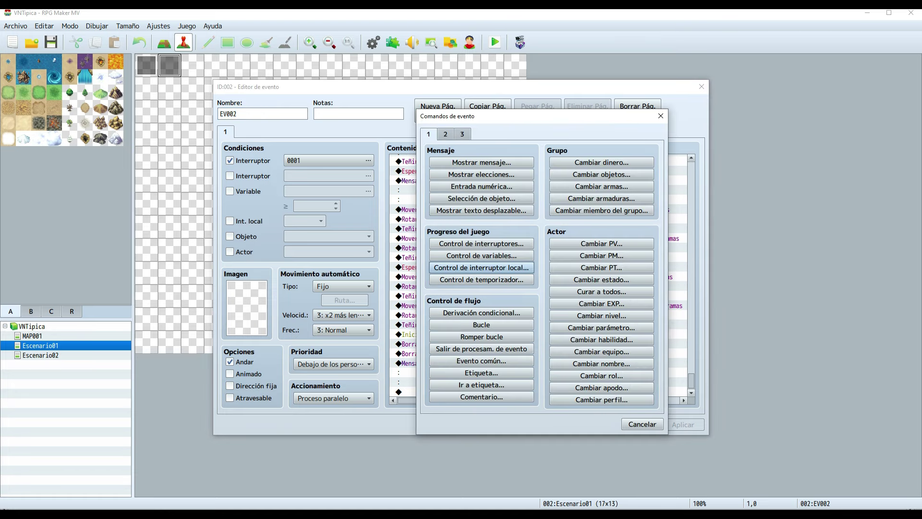
left_click(446, 135)
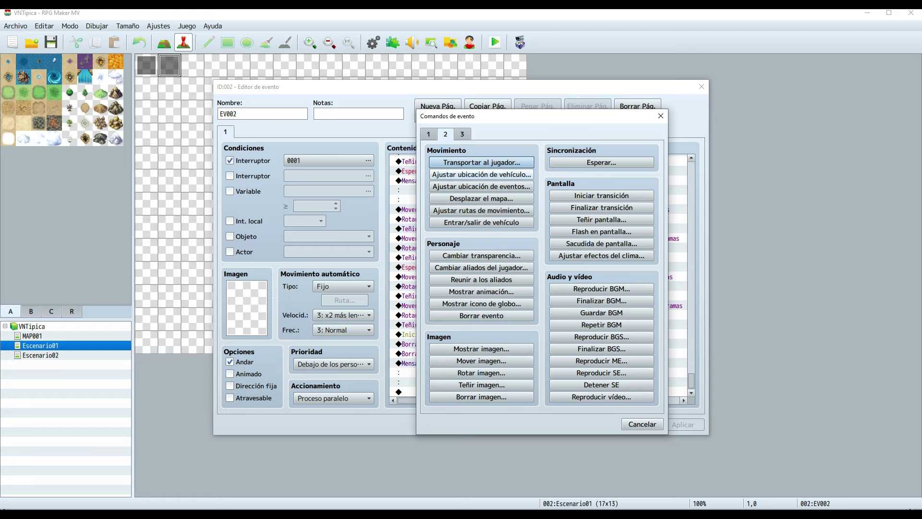
left_click(481, 163)
left_click(537, 237)
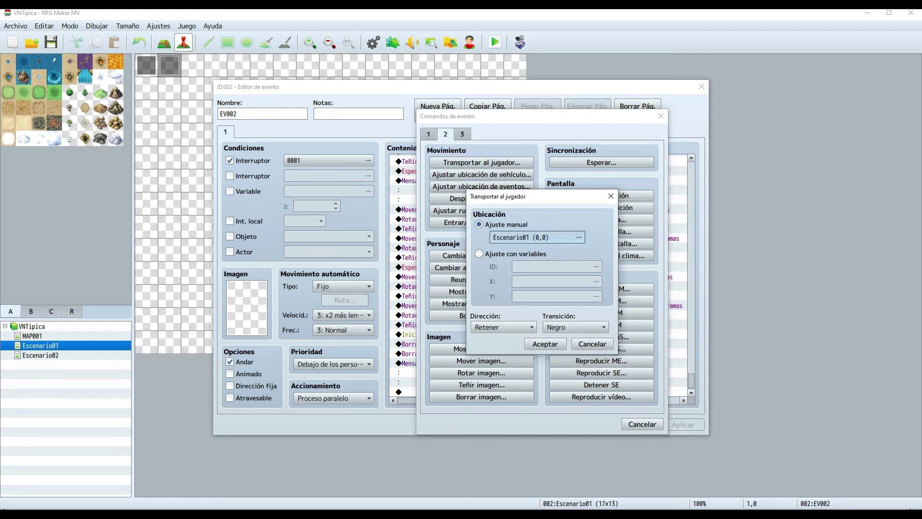
left_click(314, 150)
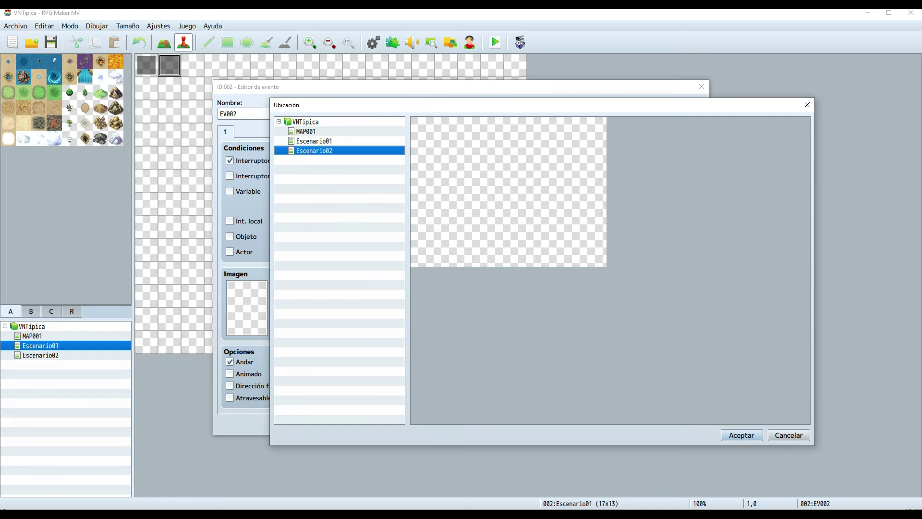
double_click(600, 261)
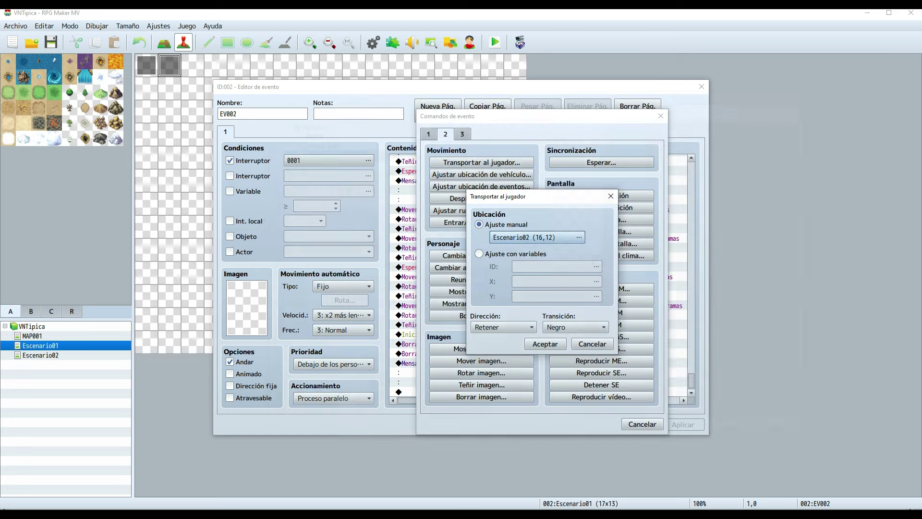
left_click(544, 344)
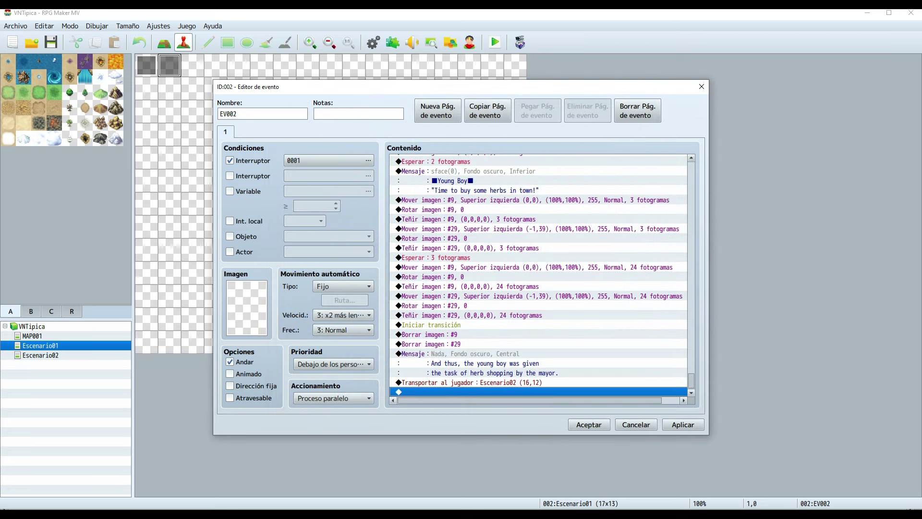
Apply the changes to the second scene's event and close its editor.
double_click(481, 392)
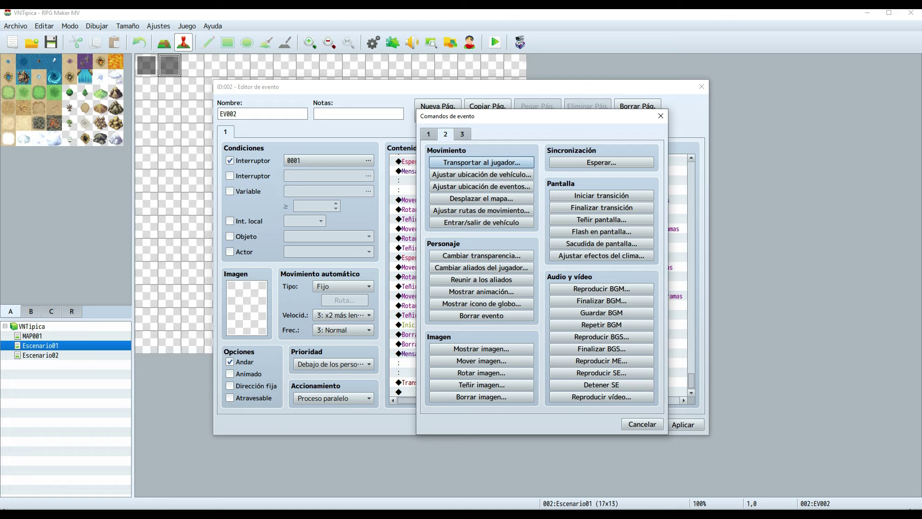
key("Escape")
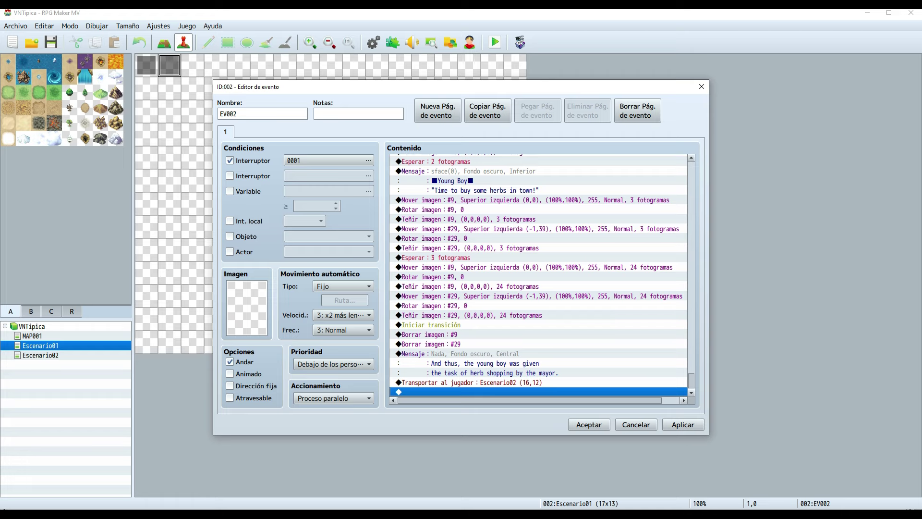
left_click(481, 382)
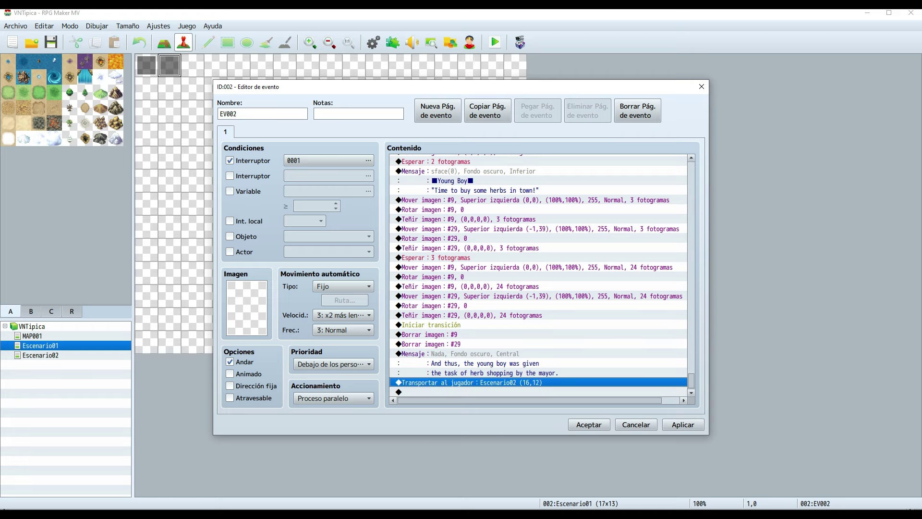
left_click(682, 425)
left_click(589, 424)
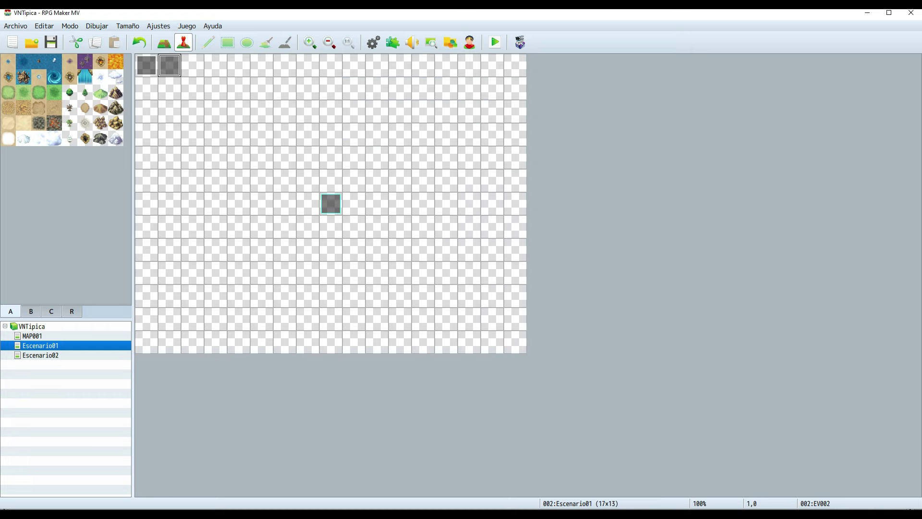
Create an event on tile 0,0 of Escenario02 and set its trigger to Proceso paralelo.
left_click(40, 356)
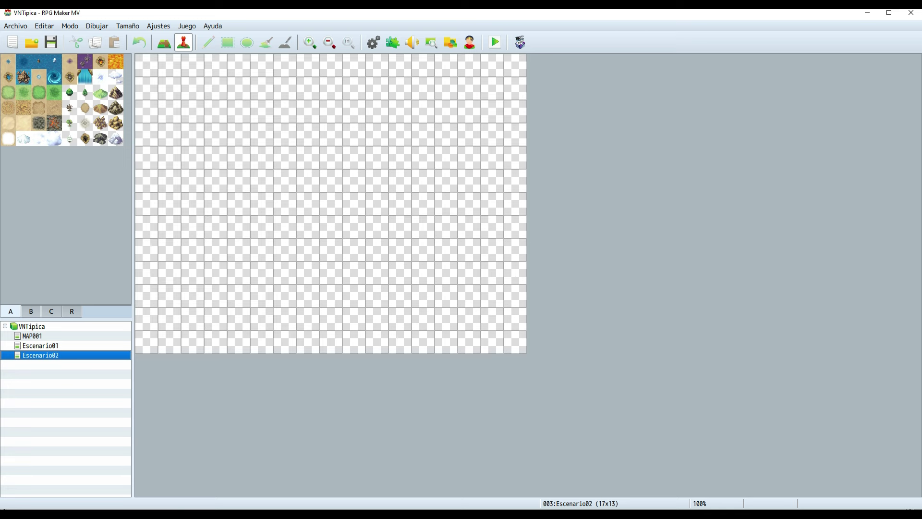
double_click(147, 65)
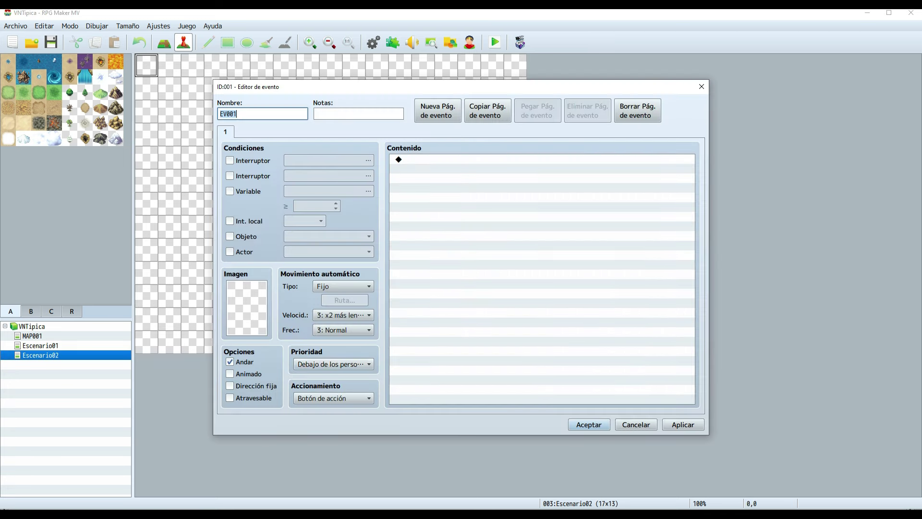
left_click(333, 398)
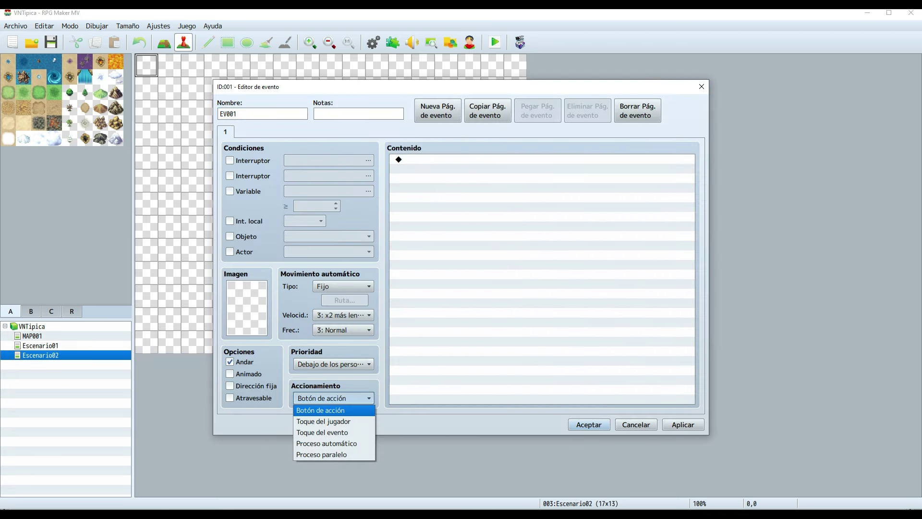
key("Down")
key("Down")
key("Down")
key("Down")
key("Return")
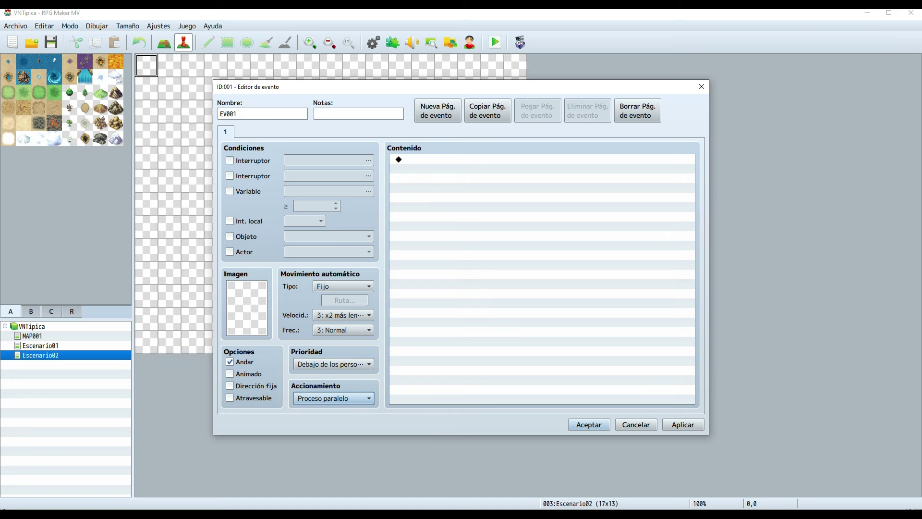
Add a second event page conditioned on local switch A, and save the event.
left_click(438, 111)
left_click(230, 220)
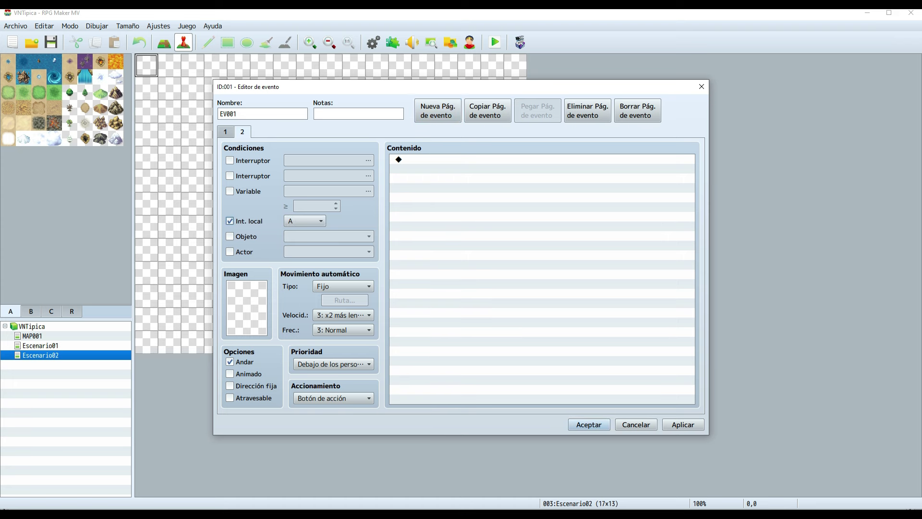
left_click(225, 132)
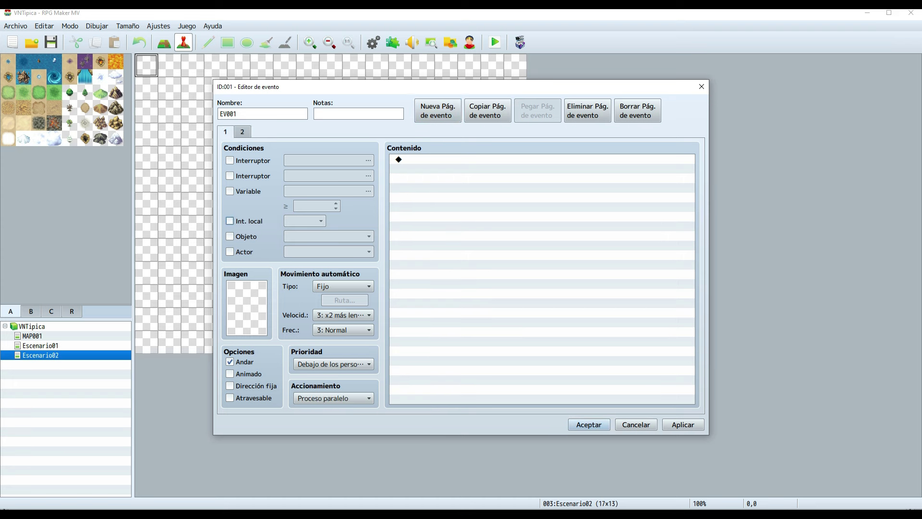
left_click(683, 425)
left_click(589, 424)
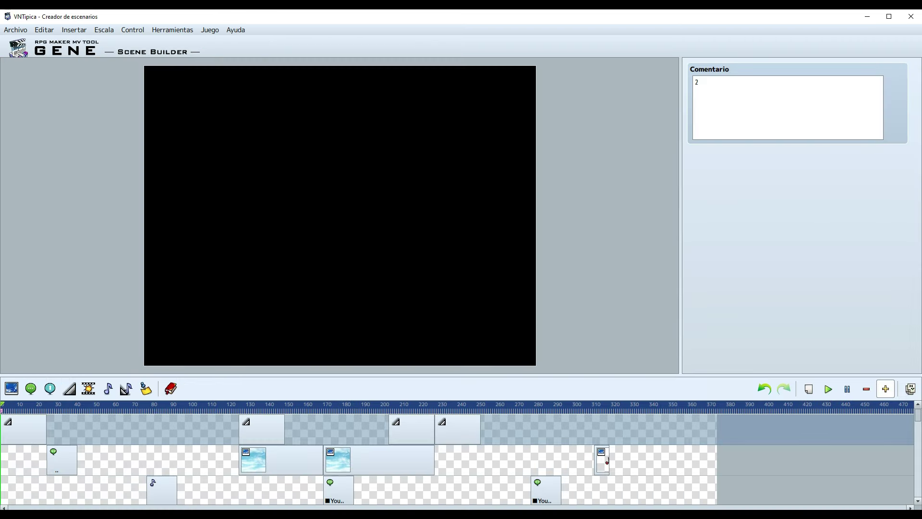
In the Scene Builder, replace the current timeline with a new one from the Basics preset "3: A Meeting".
key("alt+a")
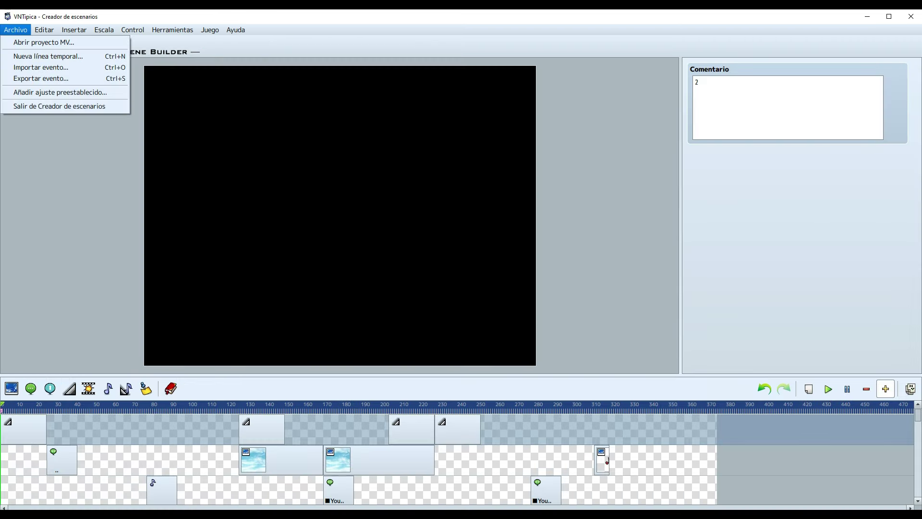
left_click(48, 57)
left_click(456, 289)
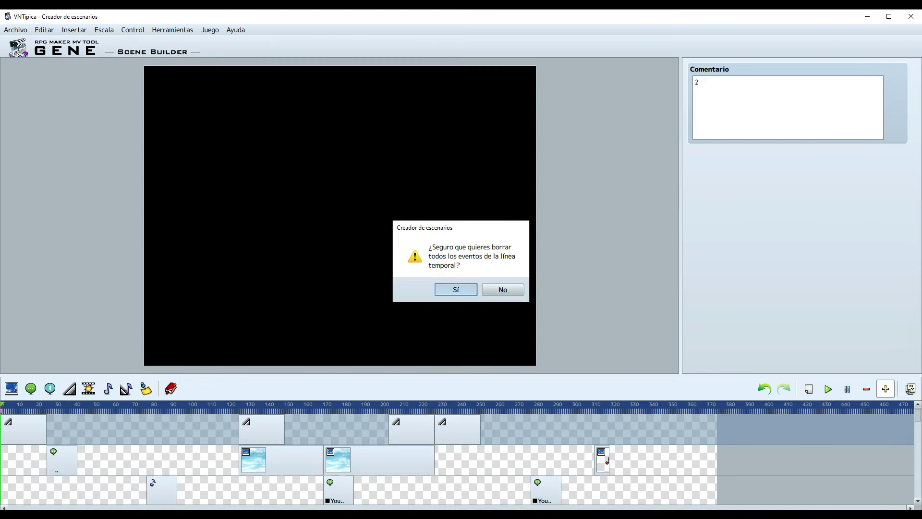
left_click(400, 185)
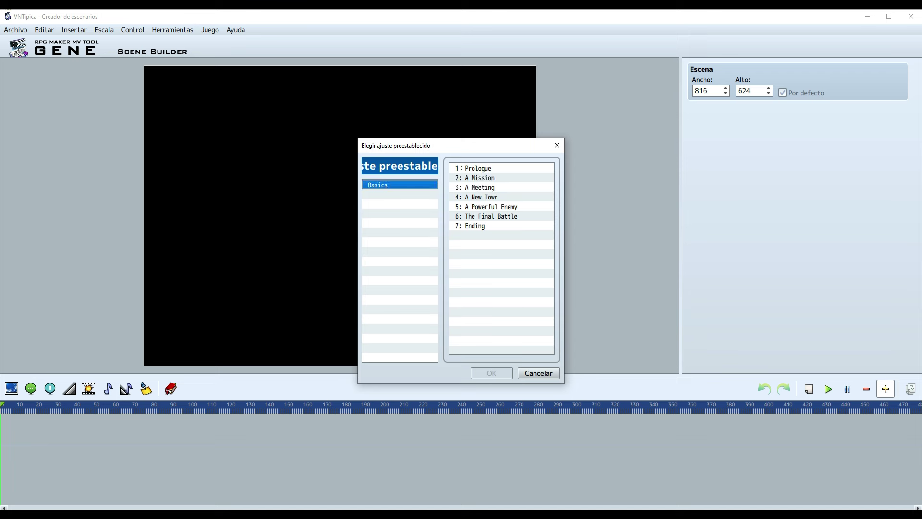
left_click(480, 188)
key("Return")
key("Return")
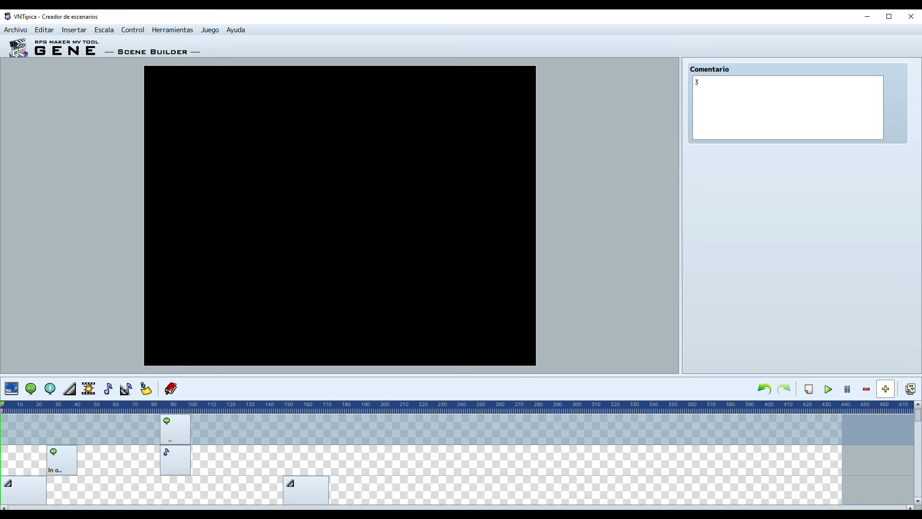
Copy the timeline as an event and paste its commands into page 1 of Escenario02's event in RPG Maker MV.
left_click(910, 389)
left_click(500, 289)
key("alt+Tab")
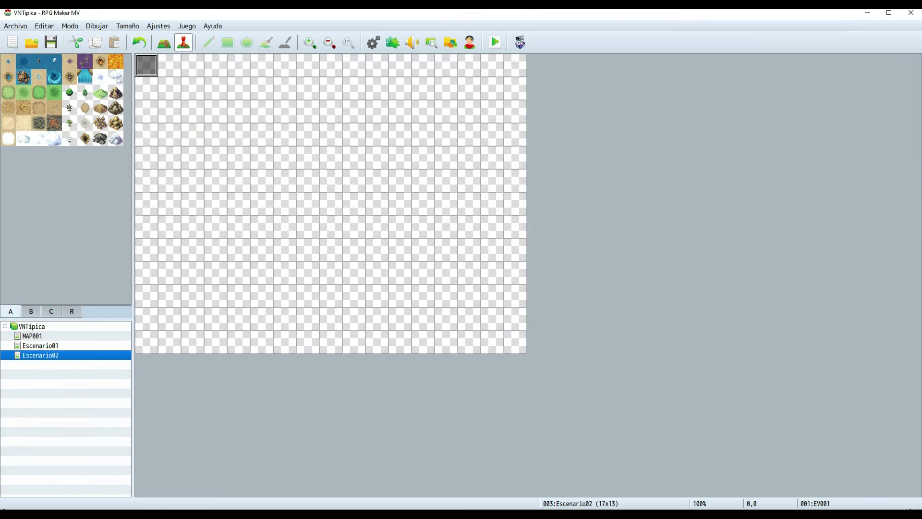
key("Return")
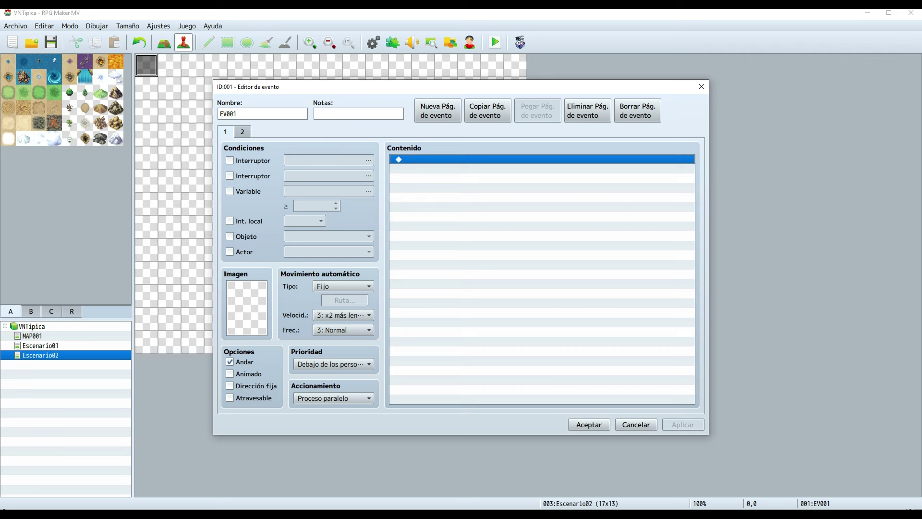
key("ctrl+v")
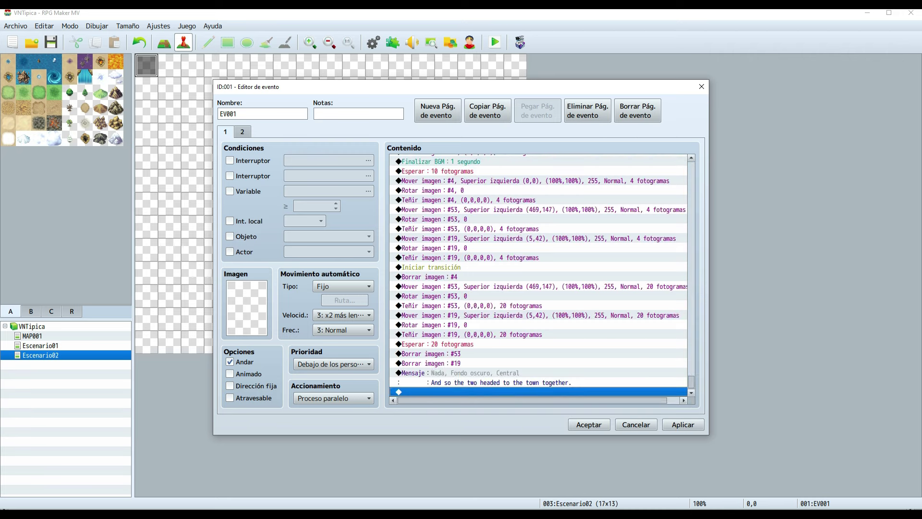
Append a switch control command that turns switch 0002 ON after the pasted scene commands.
key("Return")
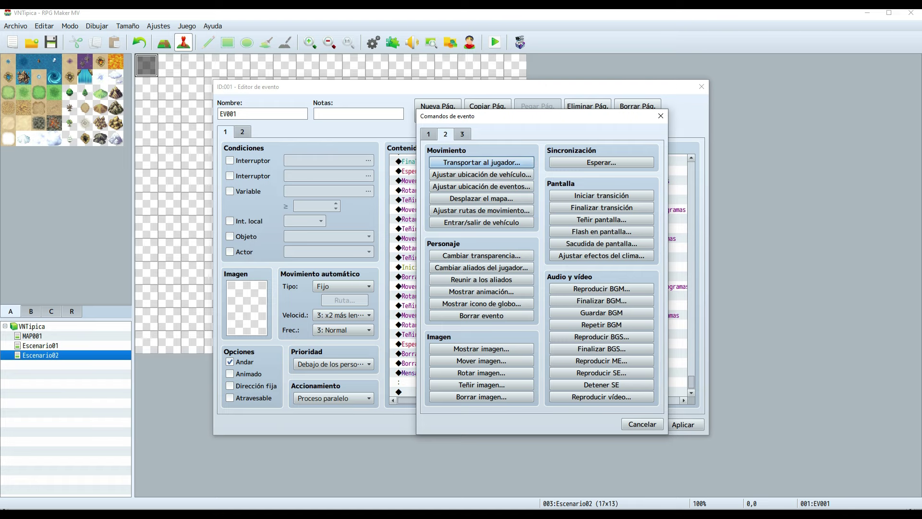
left_click(428, 135)
left_click(481, 243)
left_click(482, 244)
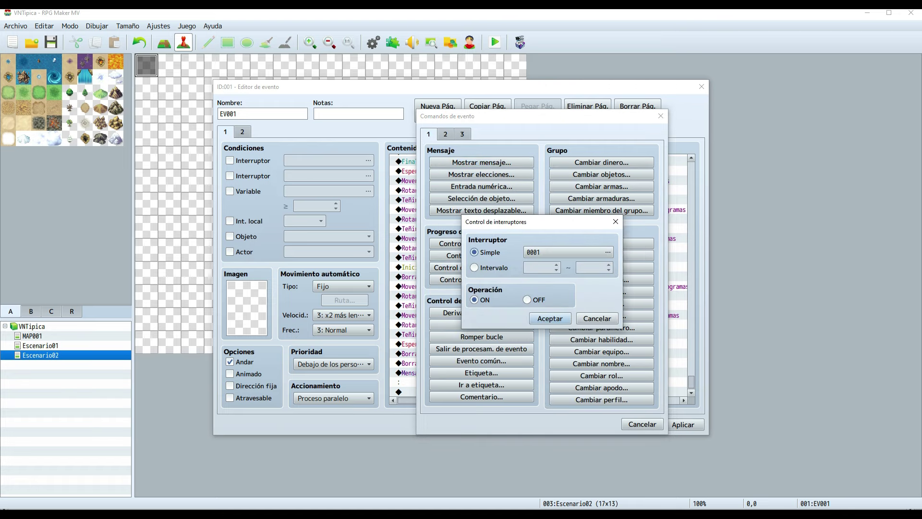
left_click(569, 252)
double_click(568, 180)
left_click(550, 318)
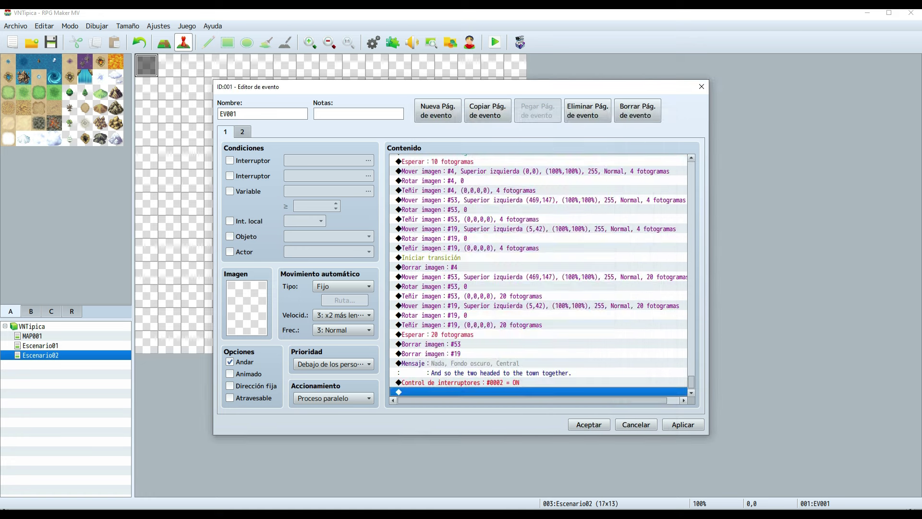
Append a command turning local switch A ON at the end of page 1, save the event, and check its second page.
double_click(459, 392)
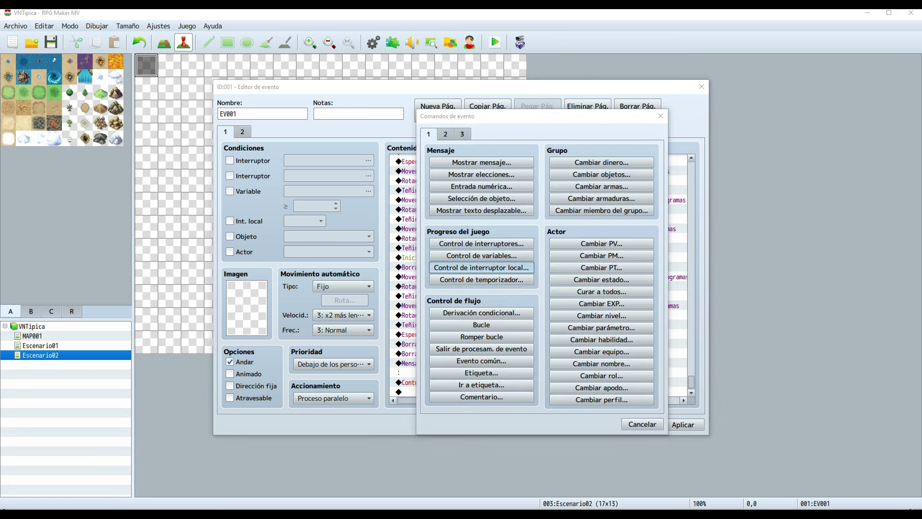
left_click(458, 267)
key("Return")
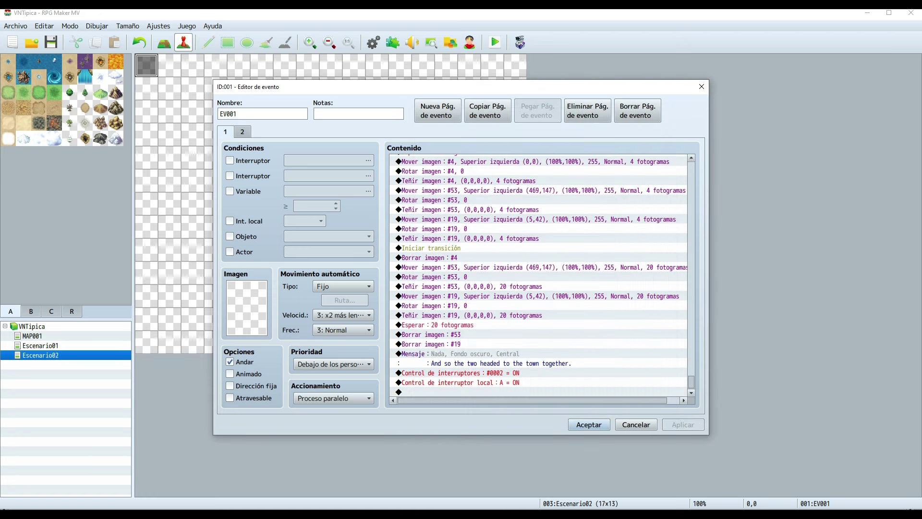
key("Return")
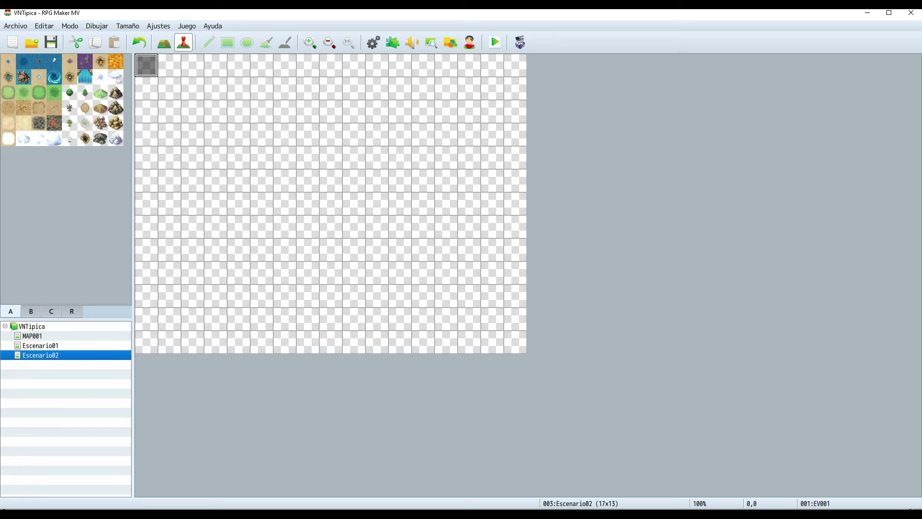
key("Return")
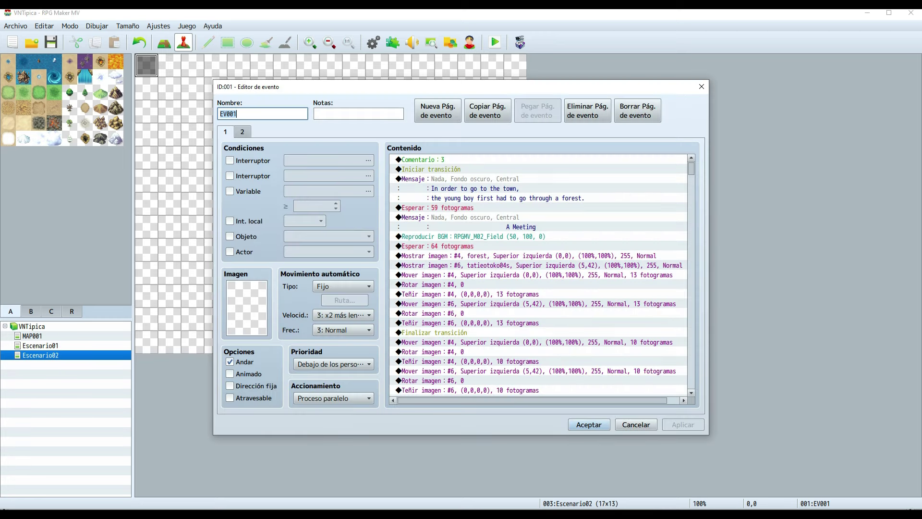
left_click(242, 131)
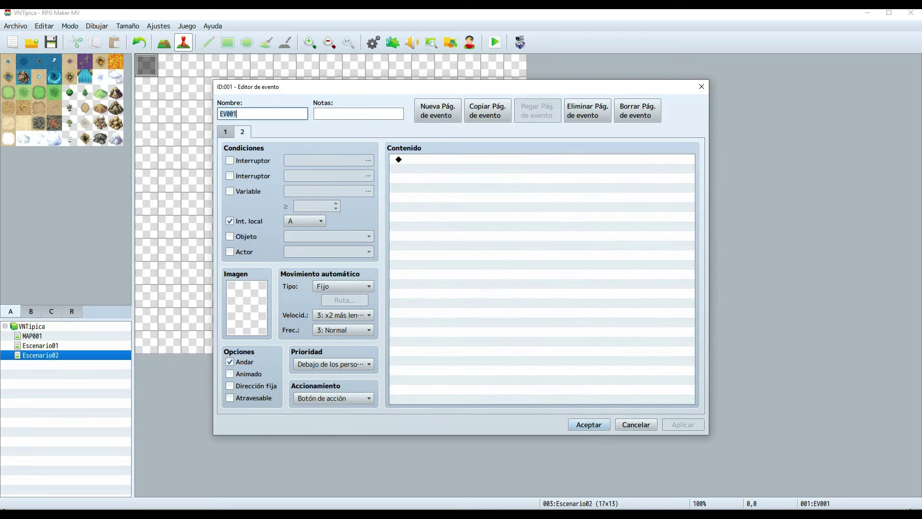
key("ctrl+Tab")
key("Return")
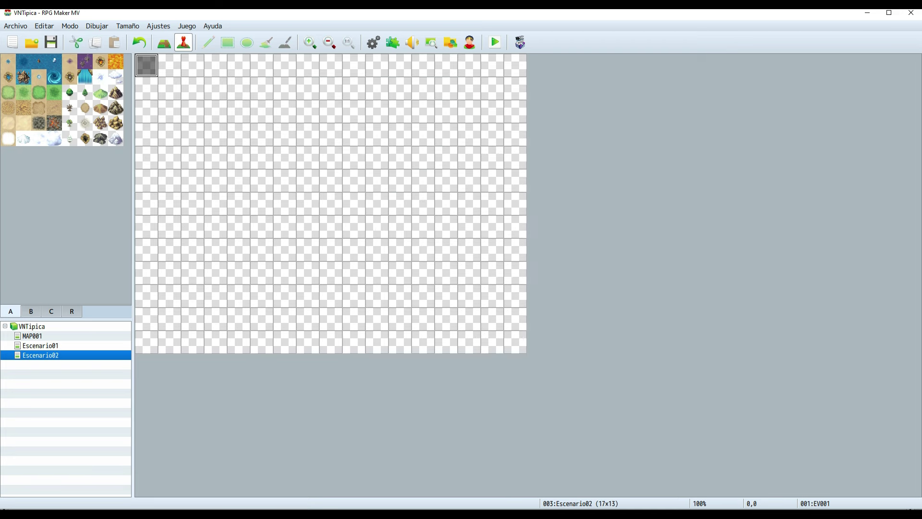
Create a second event on Escenario02 at tile 1,0 with a parallel process trigger and switch 0002 as its condition.
key("Right")
key("Return")
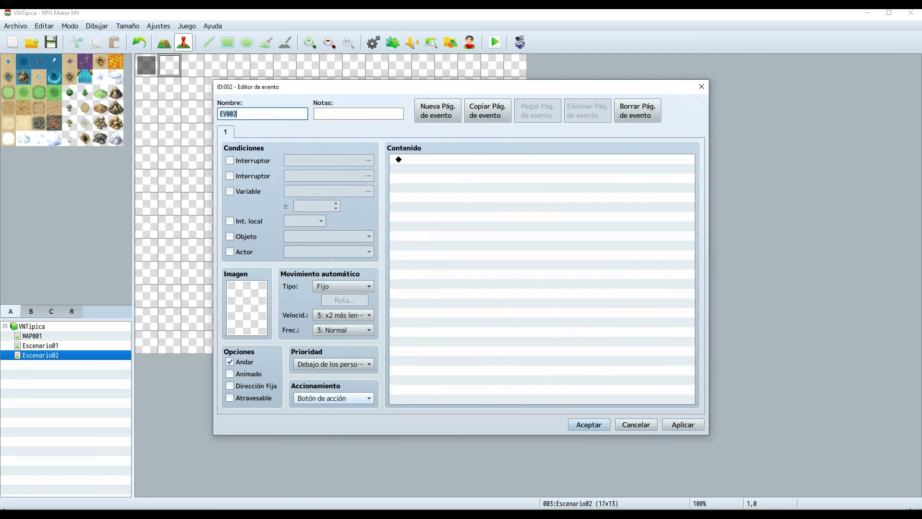
left_click(333, 398)
left_click(331, 454)
left_click(230, 160)
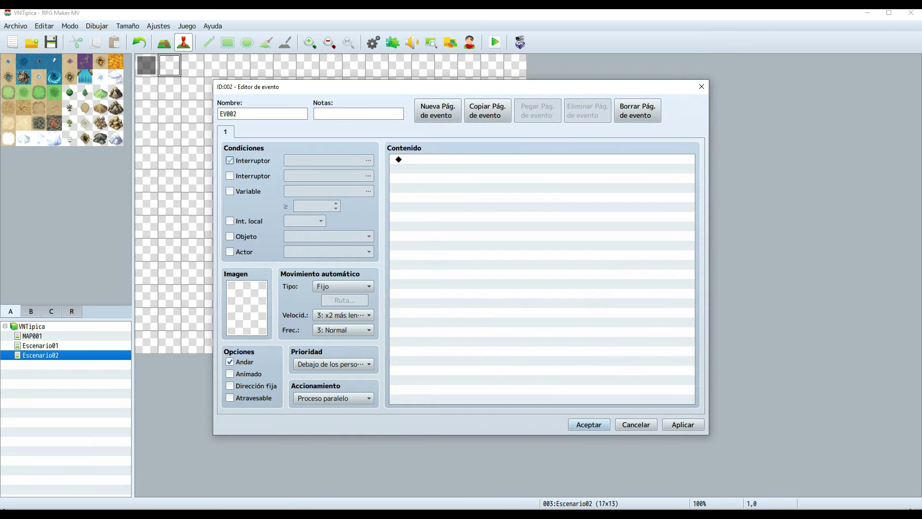
left_click(329, 160)
left_click(480, 165)
left_click(444, 379)
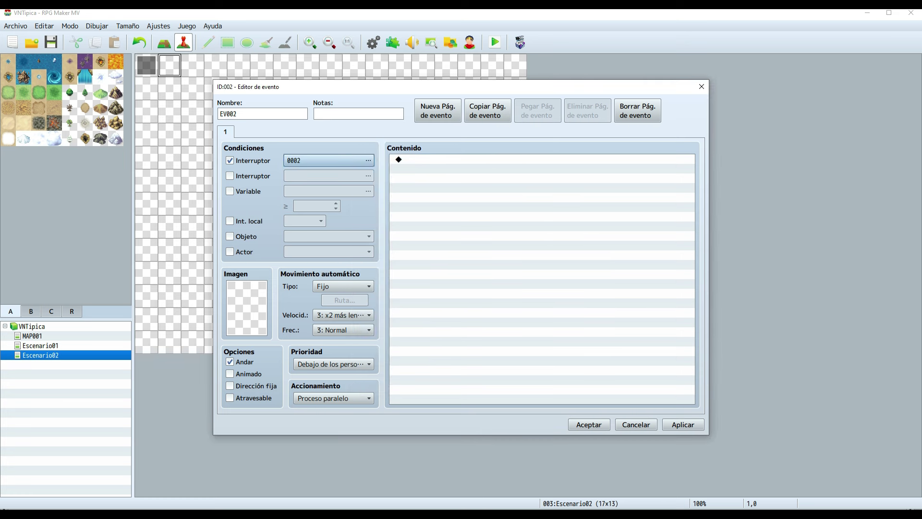
left_click(683, 425)
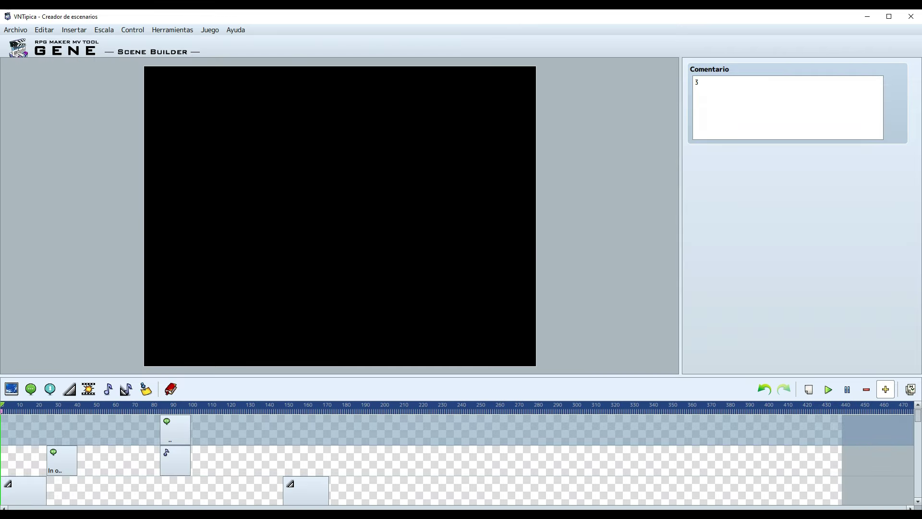
In the Scene Builder, replace the current timeline with a new one from the Basics preset "4: A New Town".
left_click(171, 389)
key("Escape")
left_click(15, 30)
left_click(48, 56)
left_click(456, 289)
key("Return")
left_click(171, 389)
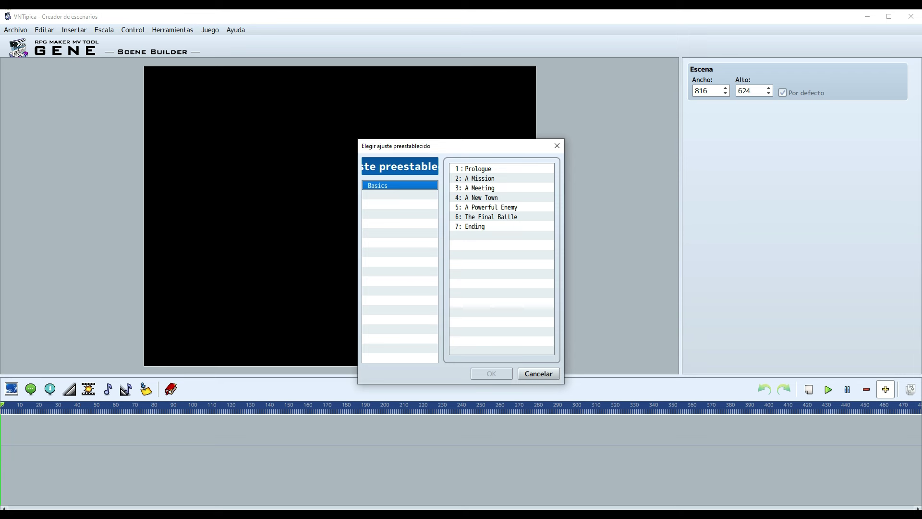
left_click(502, 198)
left_click(491, 374)
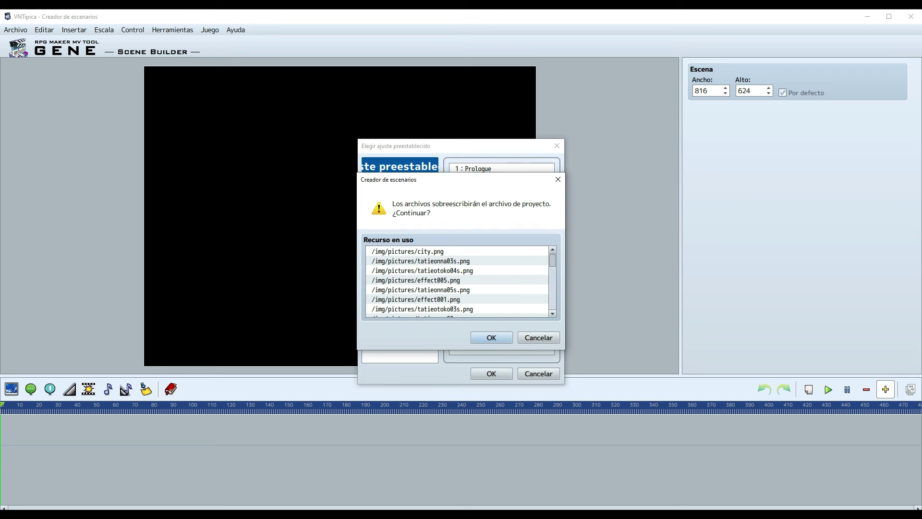
left_click(490, 335)
key("Return")
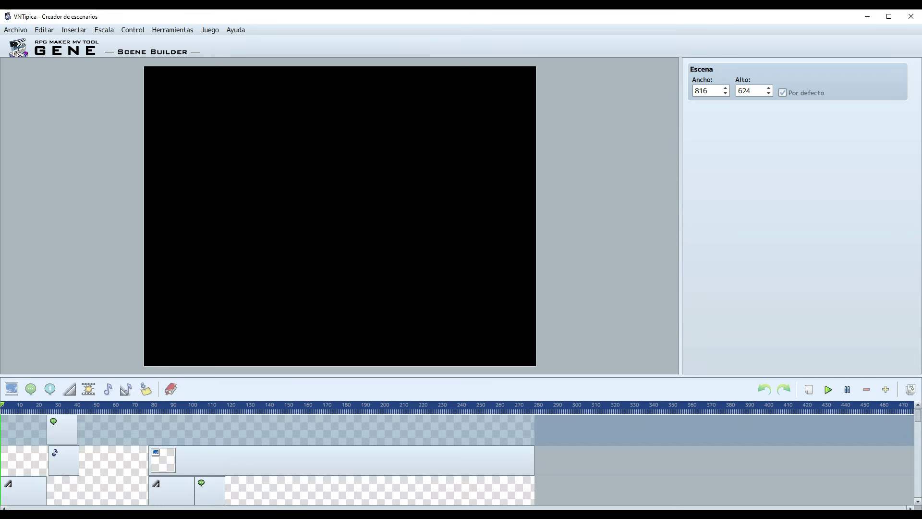
Copy the timeline as an event and paste its commands into Escenario02's second event in RPG Maker MV.
left_click(910, 390)
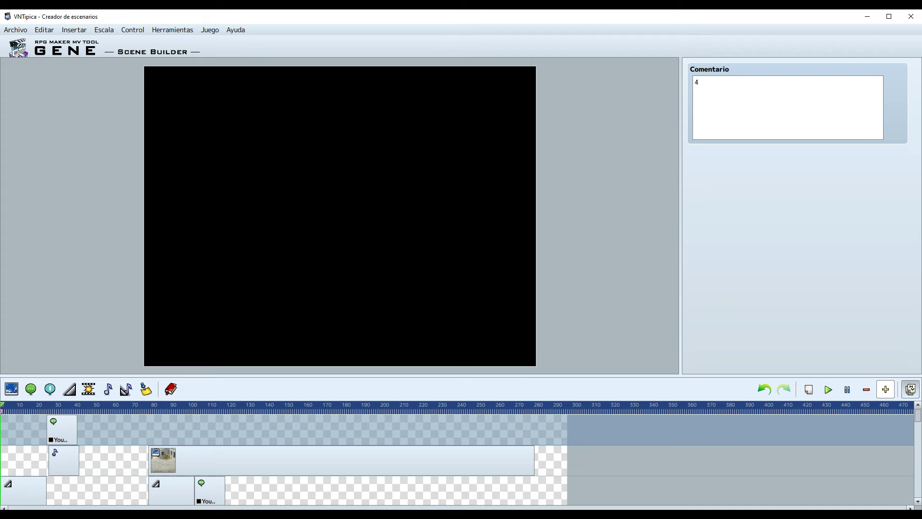
key("Return")
key("alt+Tab")
left_click(541, 160)
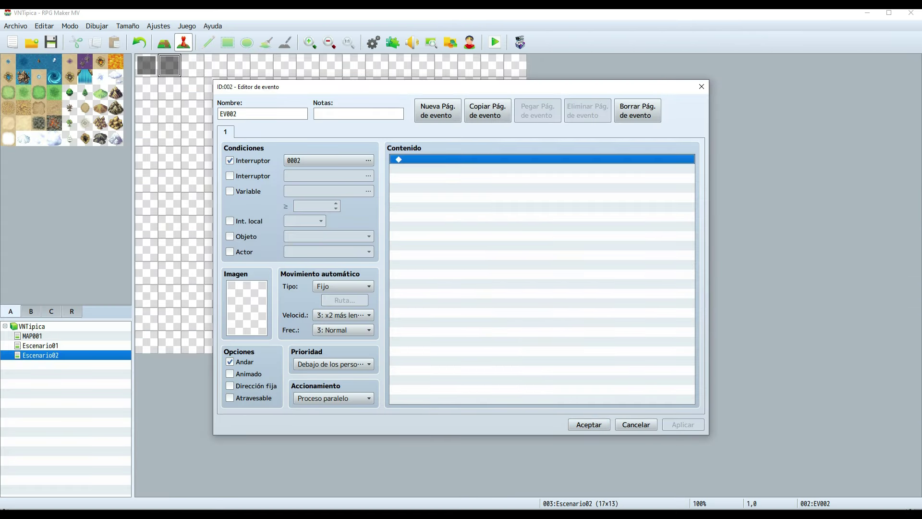
key("ctrl+v")
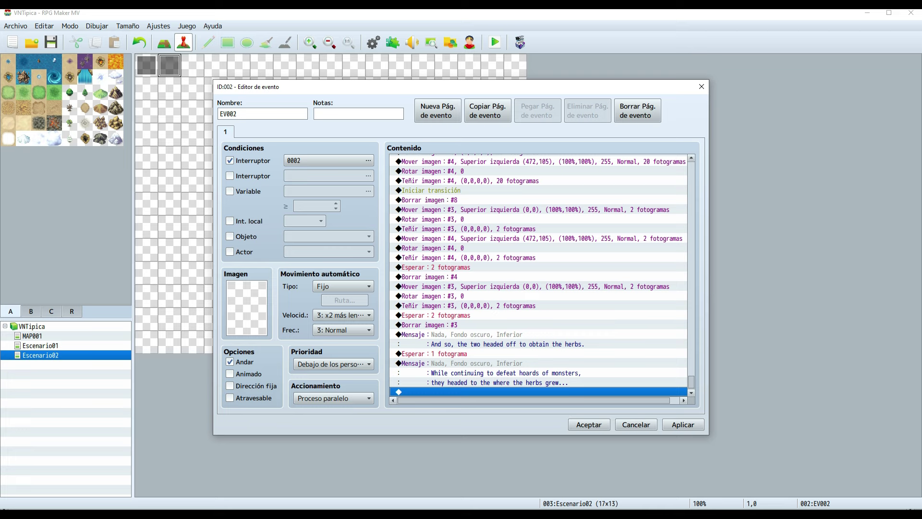
Append a command that opens the save screen after the pasted scene's final message.
left_click(538, 267)
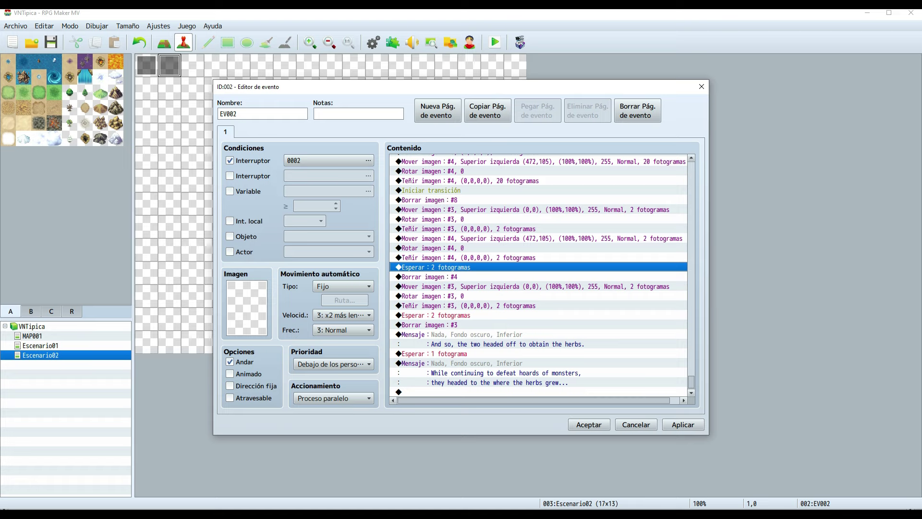
scroll(538, 274, "up", 7)
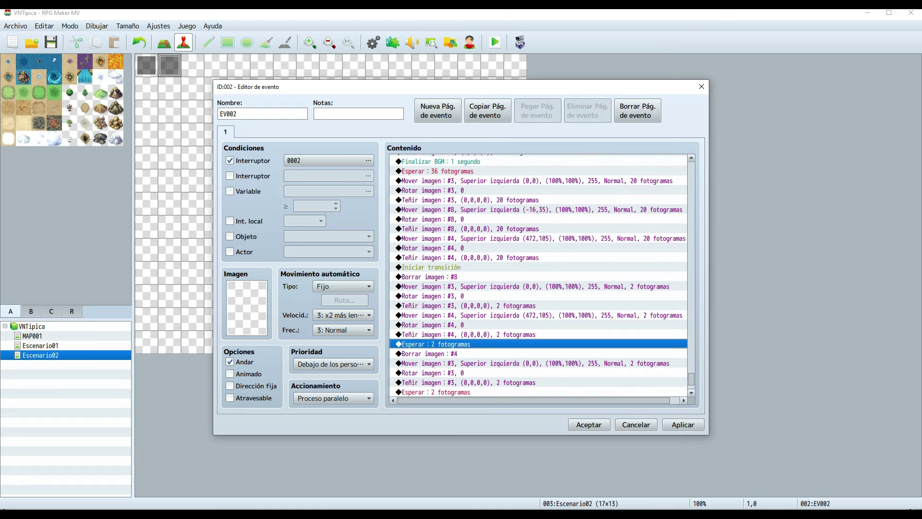
scroll(538, 273, "down", 7)
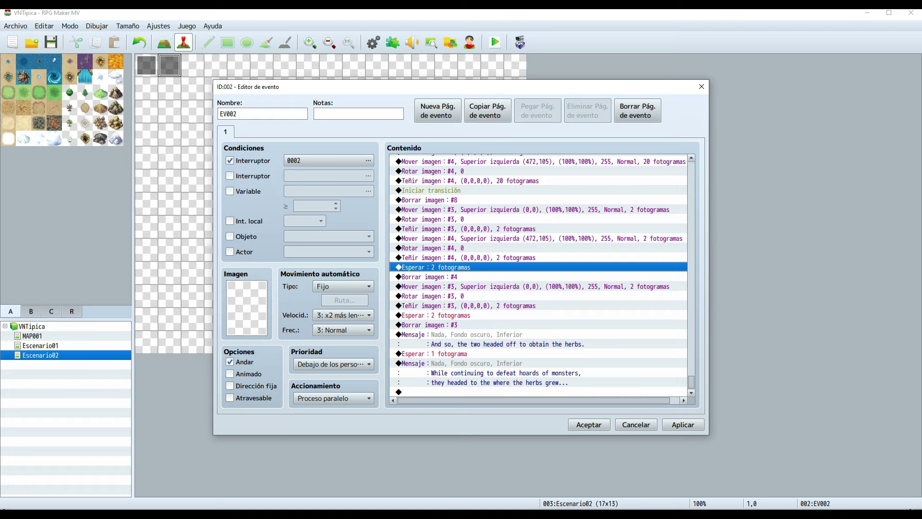
double_click(481, 392)
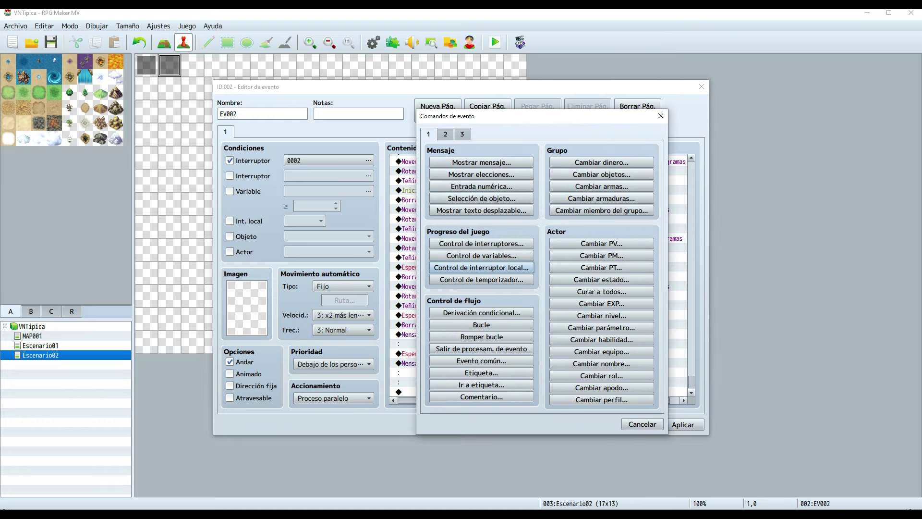
left_click(445, 135)
left_click(462, 135)
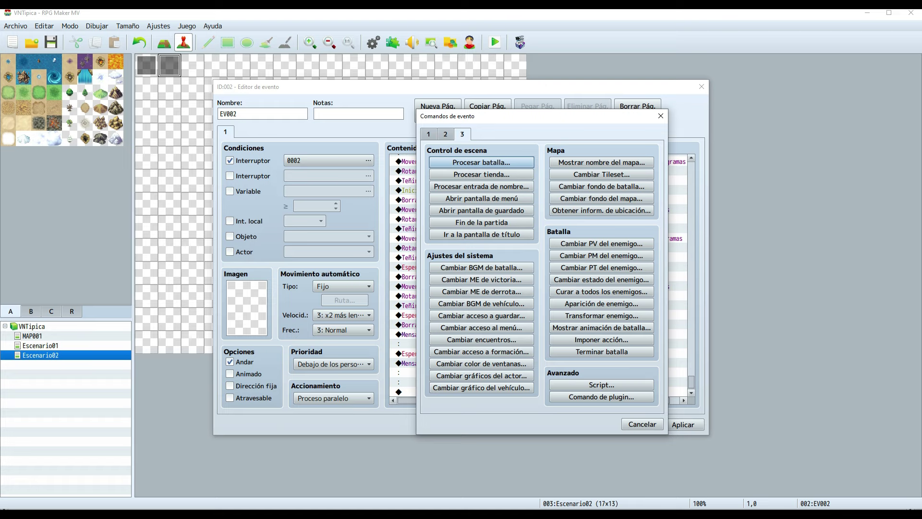
left_click(462, 134)
key("Tab")
key("Down")
key("Down")
key("Down")
key("Down")
key("Return")
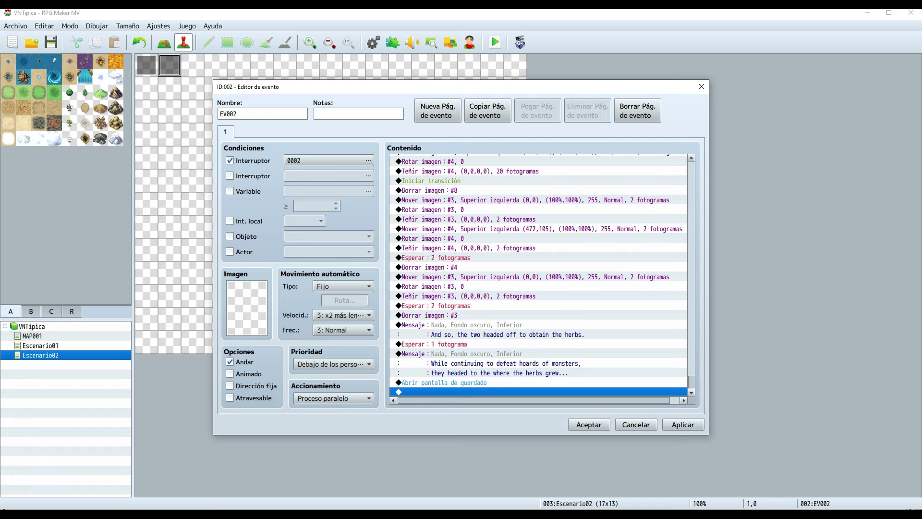
double_click(482, 391)
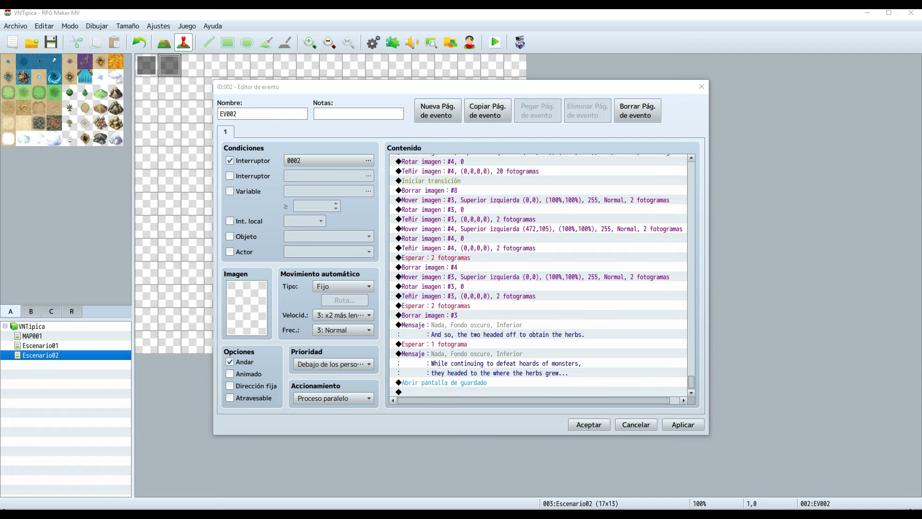
left_click(445, 134)
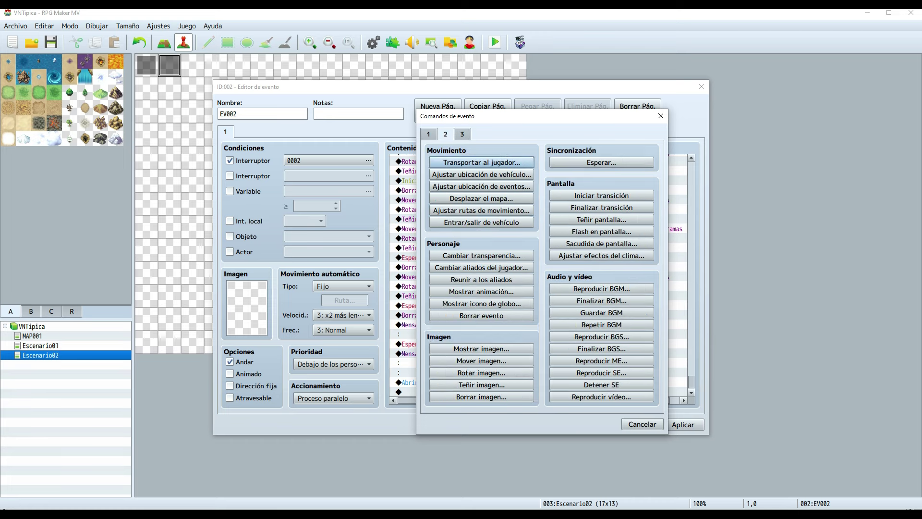
key("Escape")
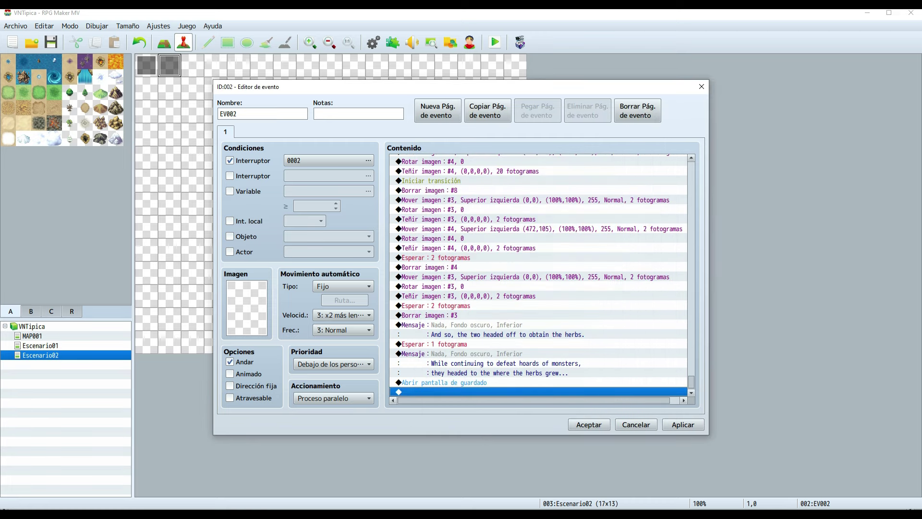
Save the event, and create a new map named Escenario03 under the VNTipica project.
left_click(683, 424)
left_click(589, 424)
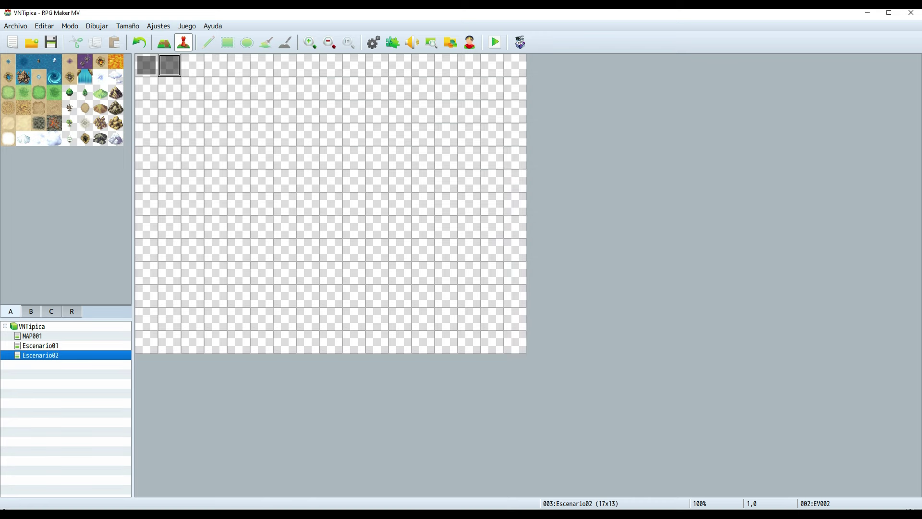
right_click(33, 326)
left_click(58, 344)
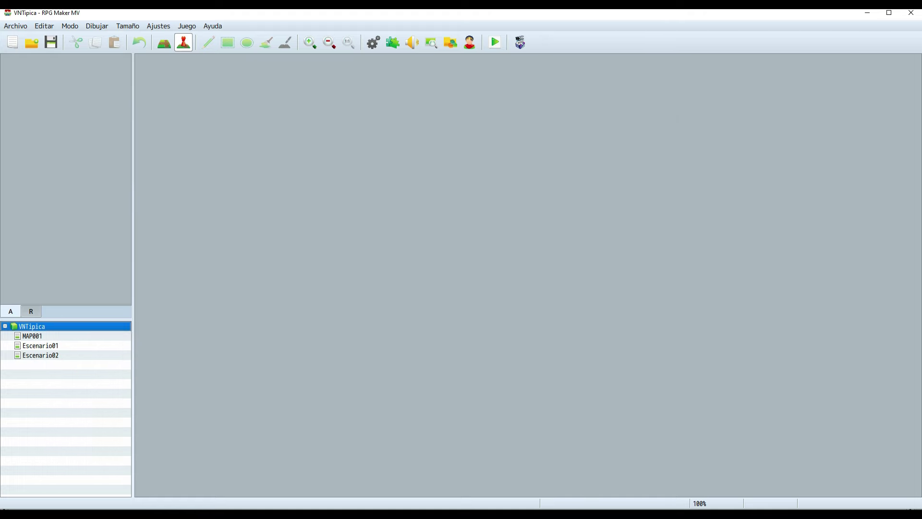
key("Escape")
key("Menu")
key("Return")
type("Escenario03")
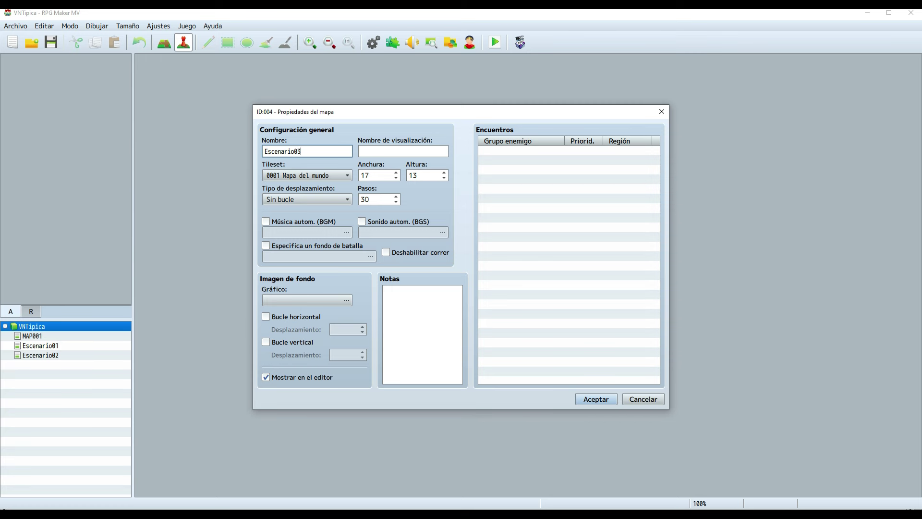
key("Return")
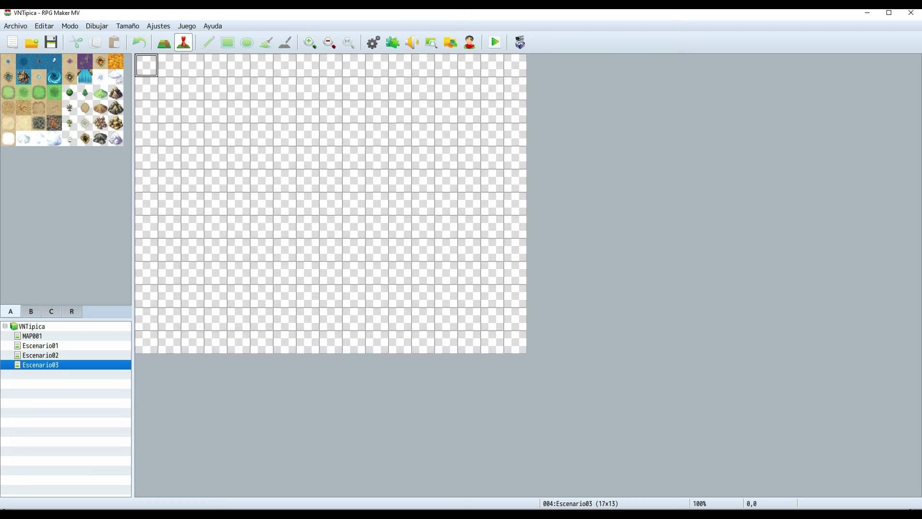
In Escenario02's second event, append a player transfer to the lower-right corner area of Escenario03 after the save screen command.
left_click(41, 356)
double_click(170, 65)
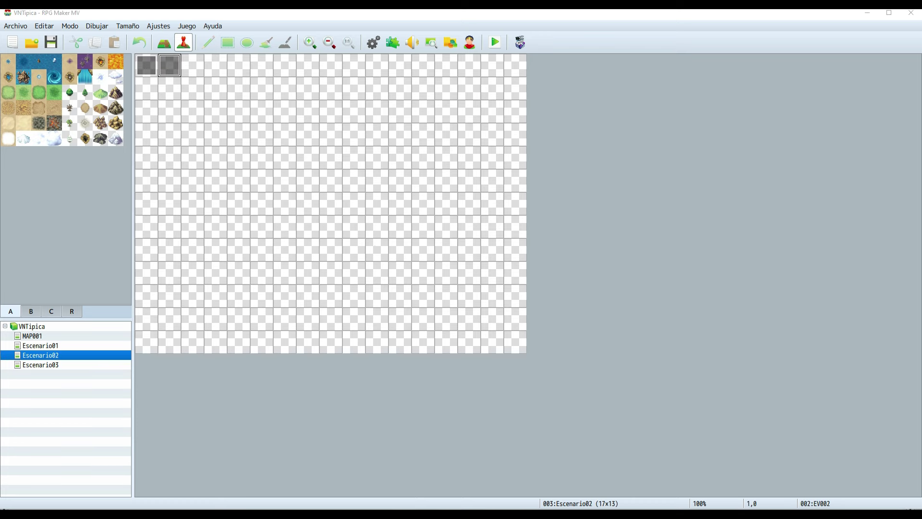
scroll(538, 275, "down", 6)
scroll(541, 275, "down", 15)
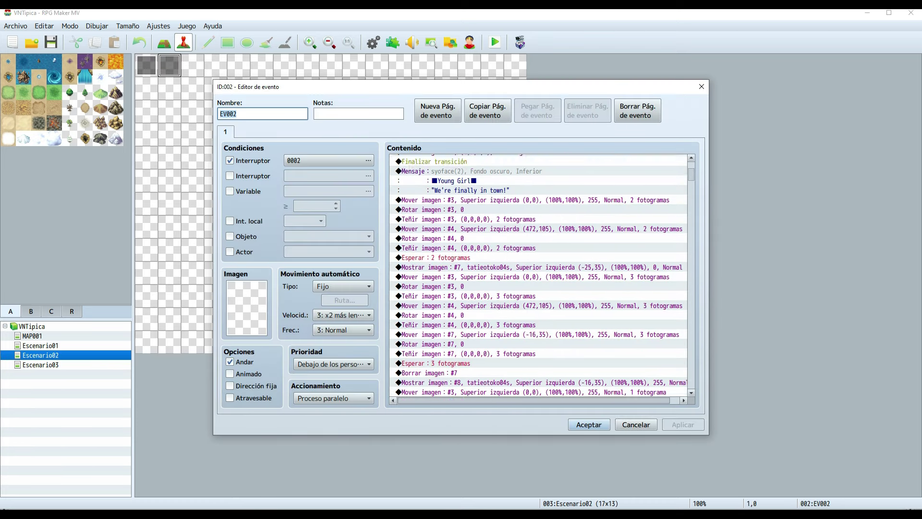
double_click(538, 392)
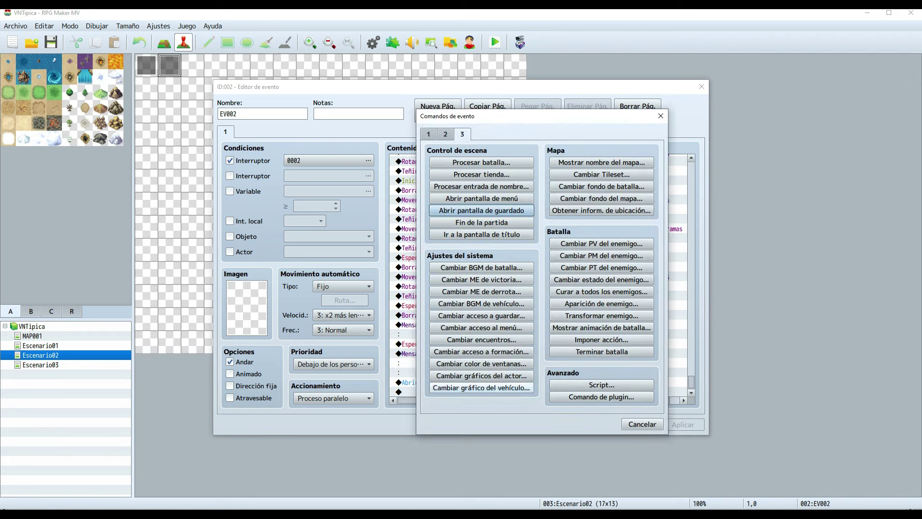
left_click(445, 134)
left_click(481, 162)
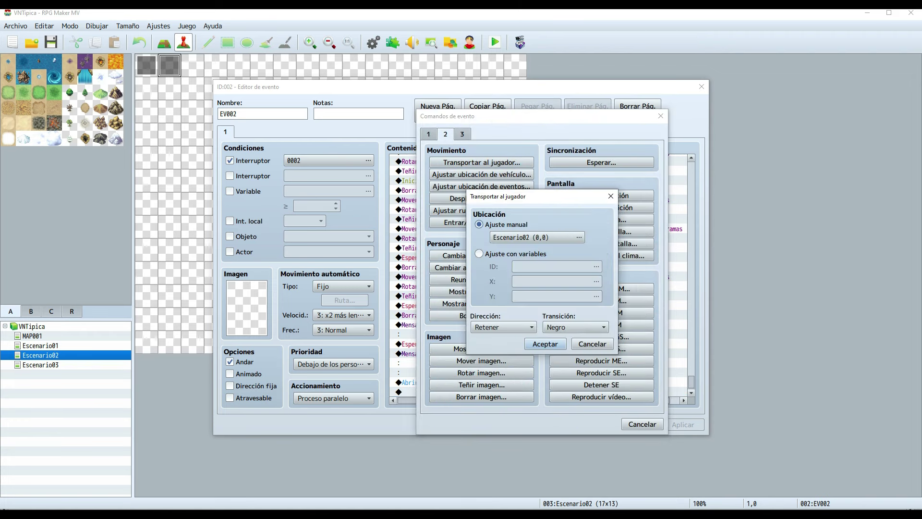
left_click(537, 237)
left_click(314, 161)
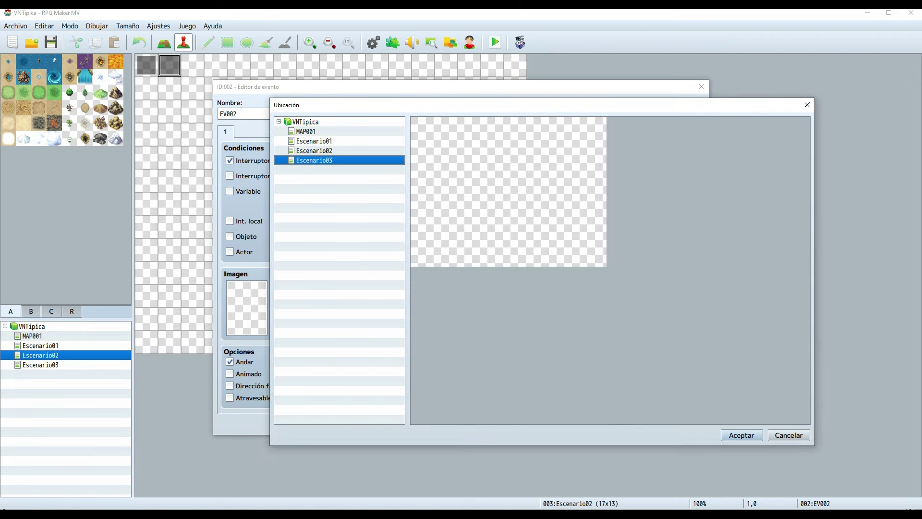
double_click(597, 257)
left_click(545, 344)
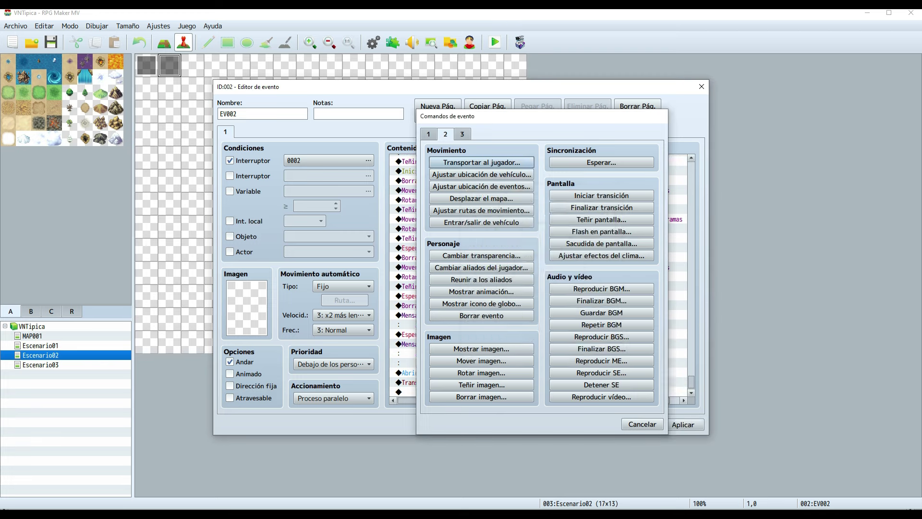
Save Escenario02's event, and create an event on Escenario03's first tile with its trigger set to Proceso paralelo.
left_click(589, 424)
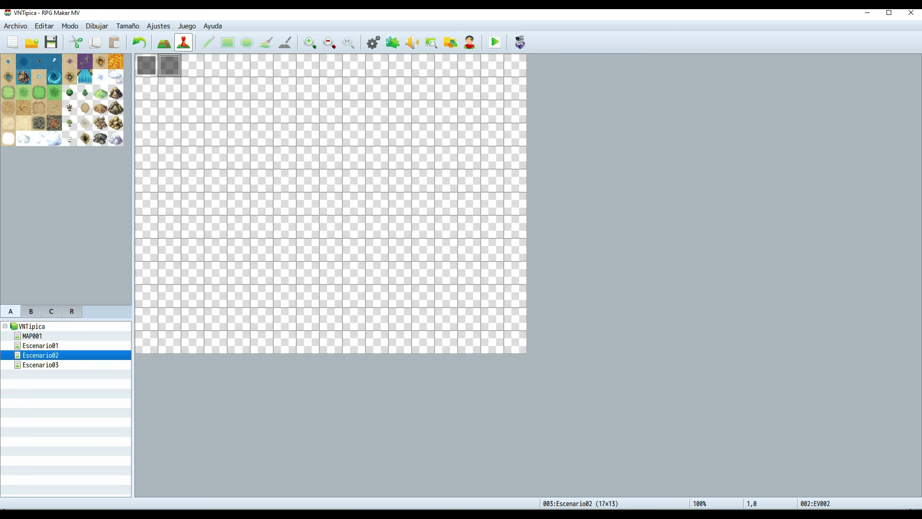
left_click(40, 365)
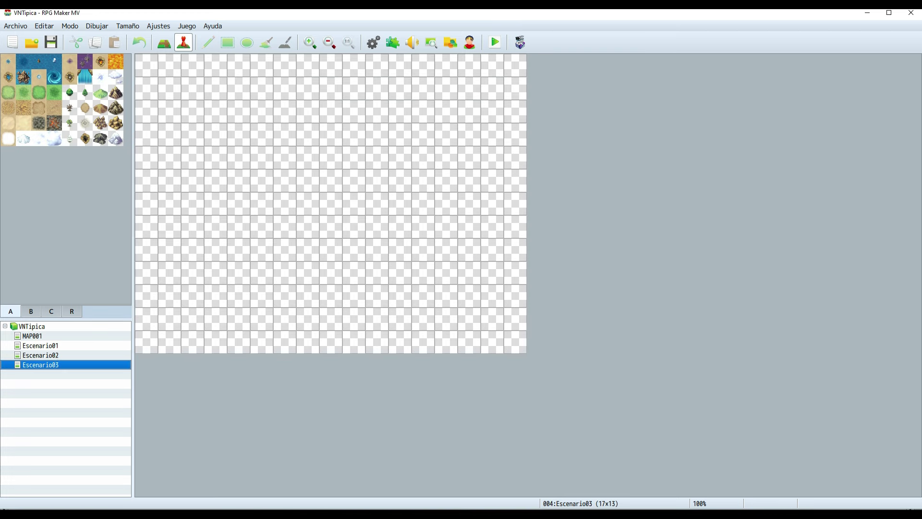
double_click(146, 65)
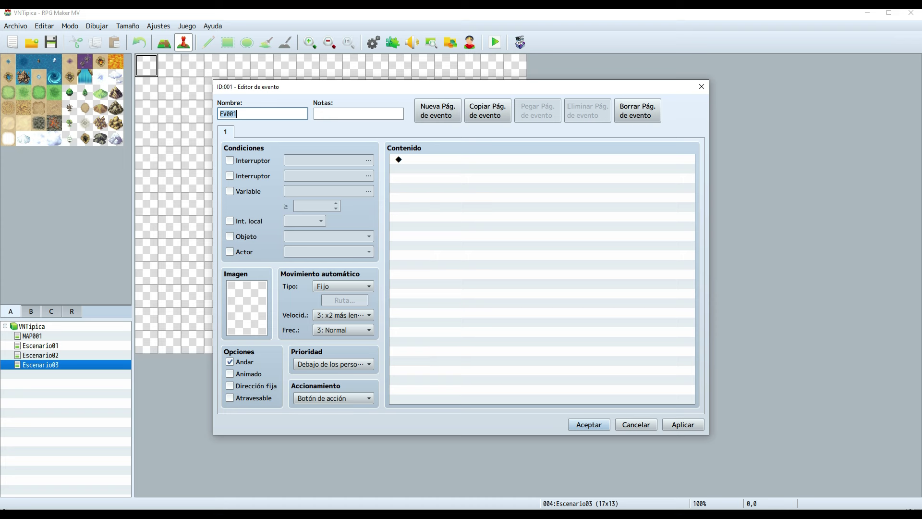
left_click(333, 398)
left_click(333, 399)
left_click(327, 456)
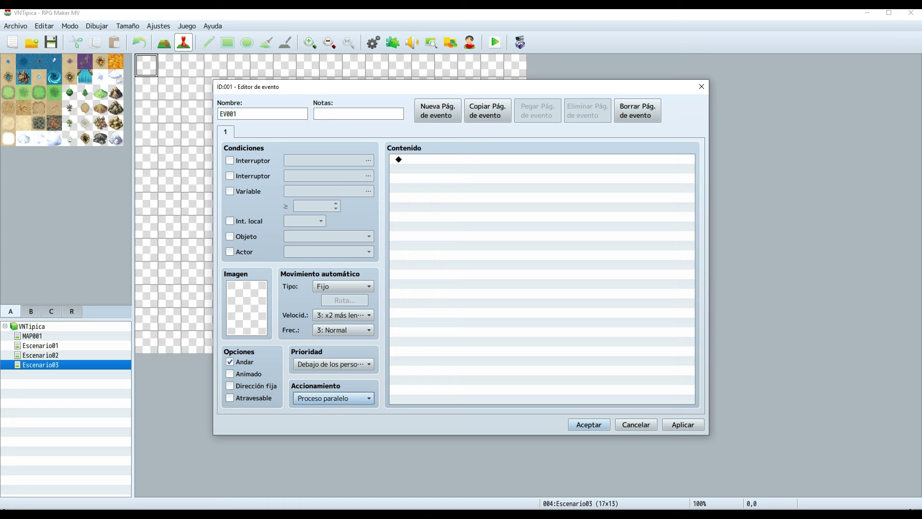
Add a second event page conditioned on a local switch, and apply the event with page 1 active.
left_click(437, 111)
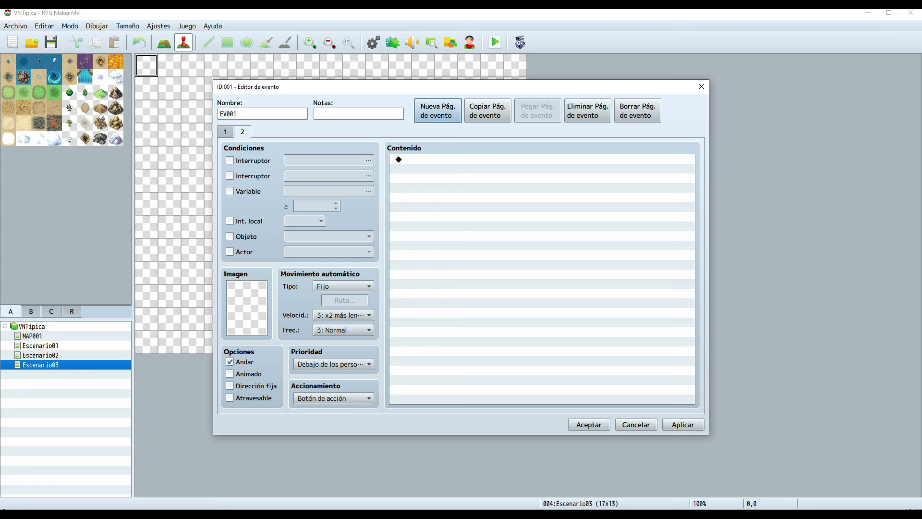
left_click(230, 221)
left_click(225, 132)
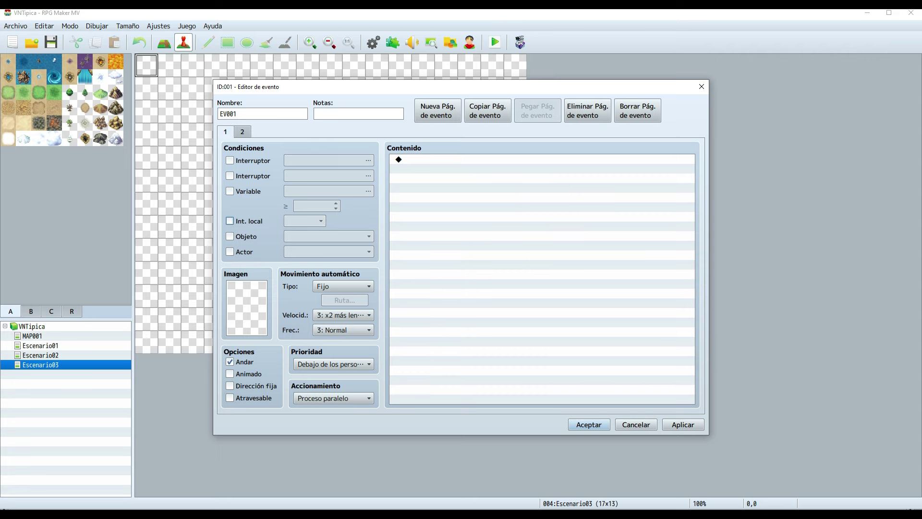
left_click(683, 425)
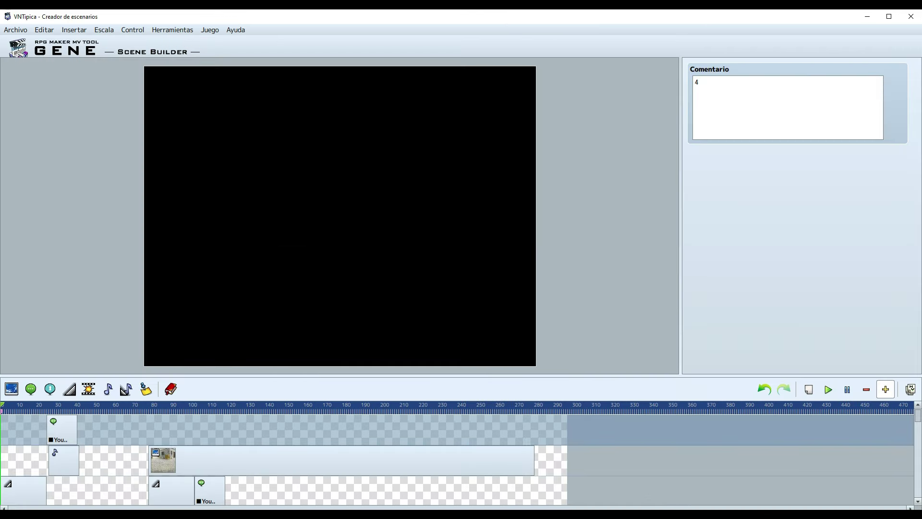
In the GENE scene builder, start a new timeline and load the Basics preset "5: A Powerful Enemy".
left_click(15, 30)
left_click(48, 55)
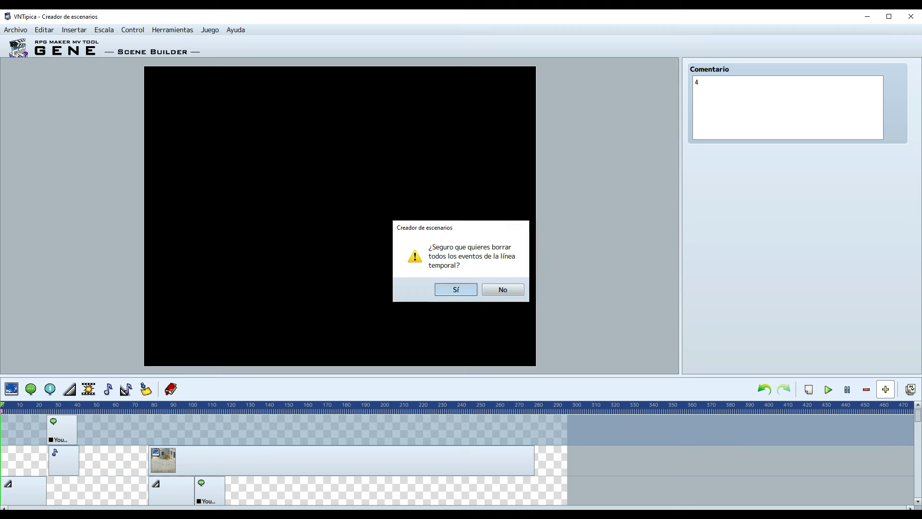
left_click(456, 290)
left_click(170, 390)
left_click(399, 186)
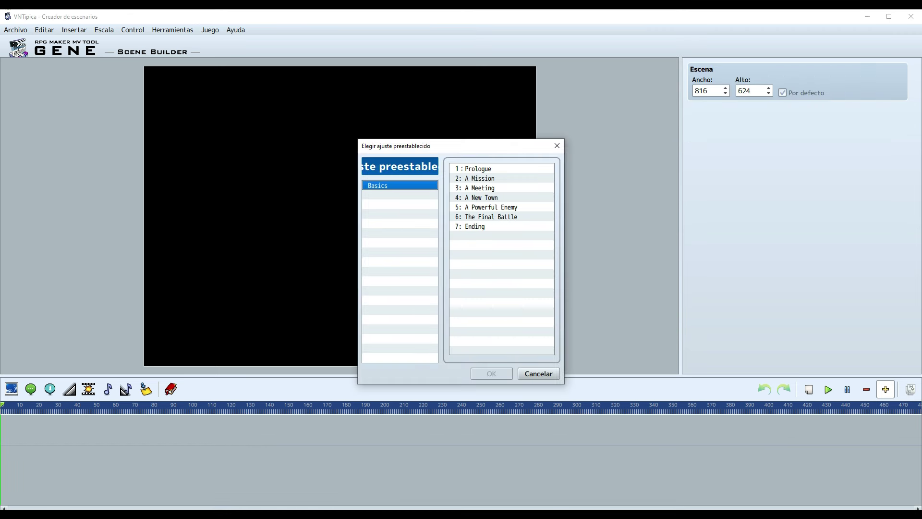
left_click(486, 197)
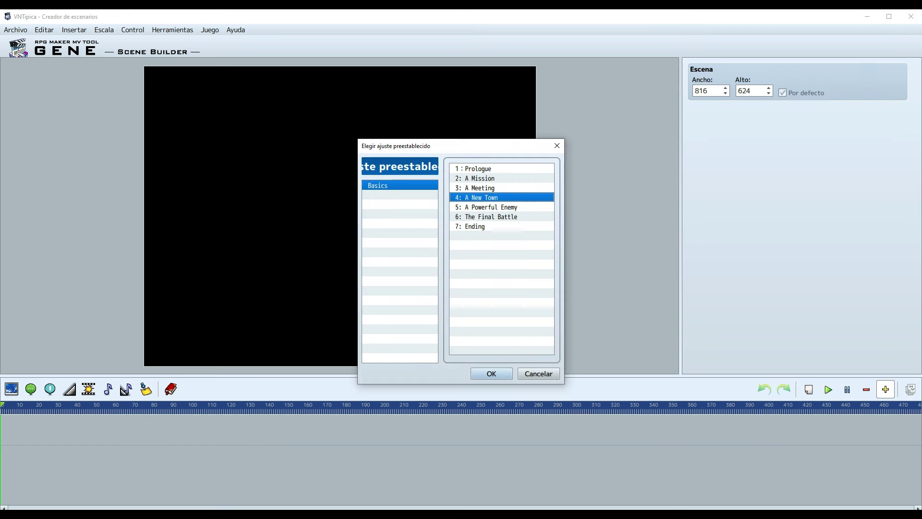
double_click(486, 207)
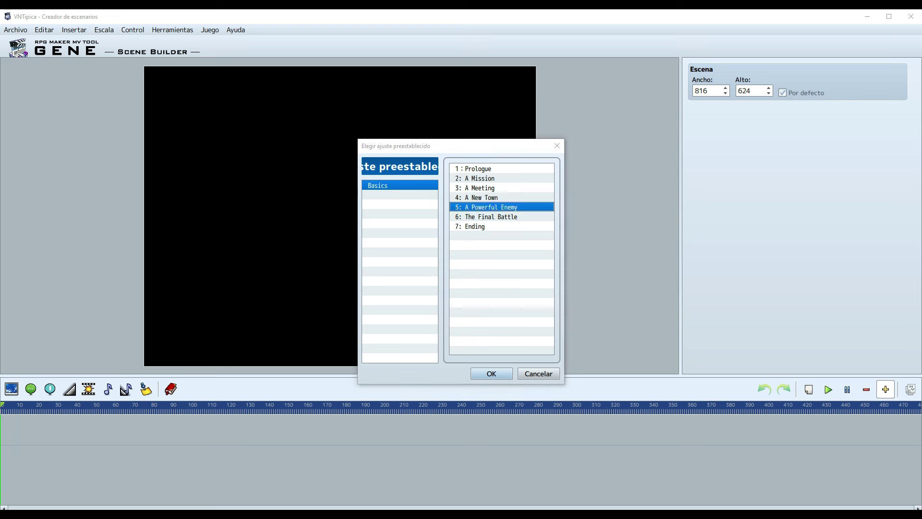
key("Return")
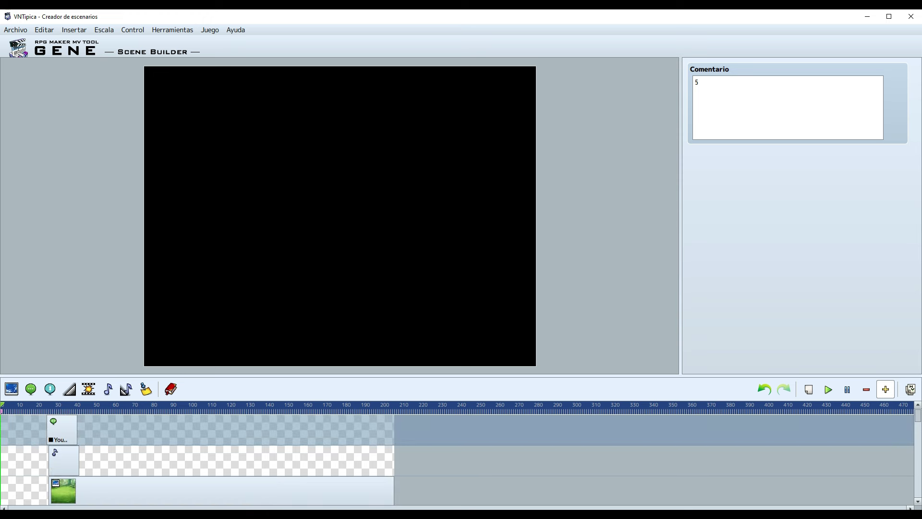
Copy the timeline as an event and paste its commands into page 1 of Escenario03's first event in RPG Maker MV.
left_click(910, 389)
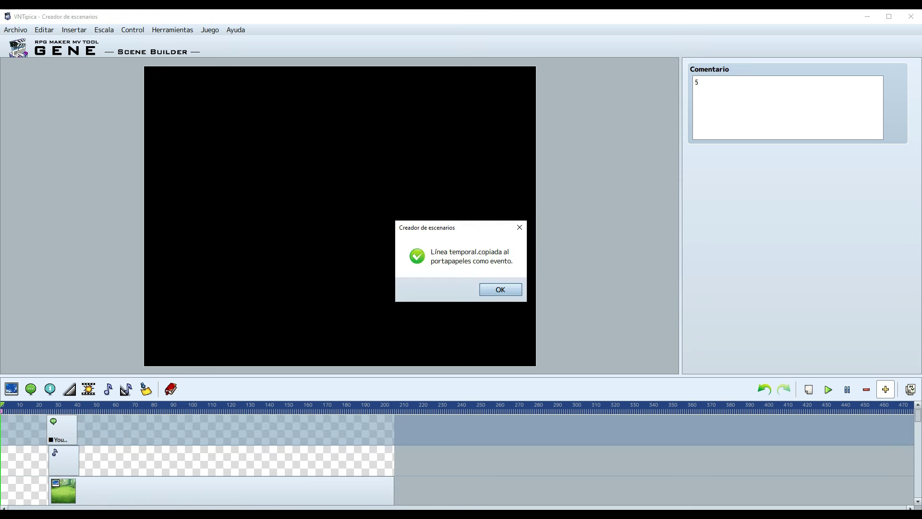
left_click(500, 290)
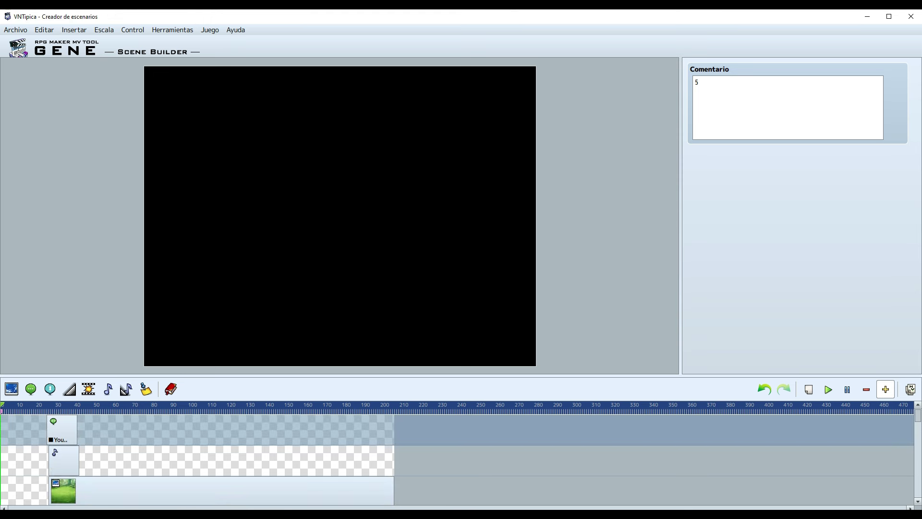
key("alt+Tab")
left_click(481, 160)
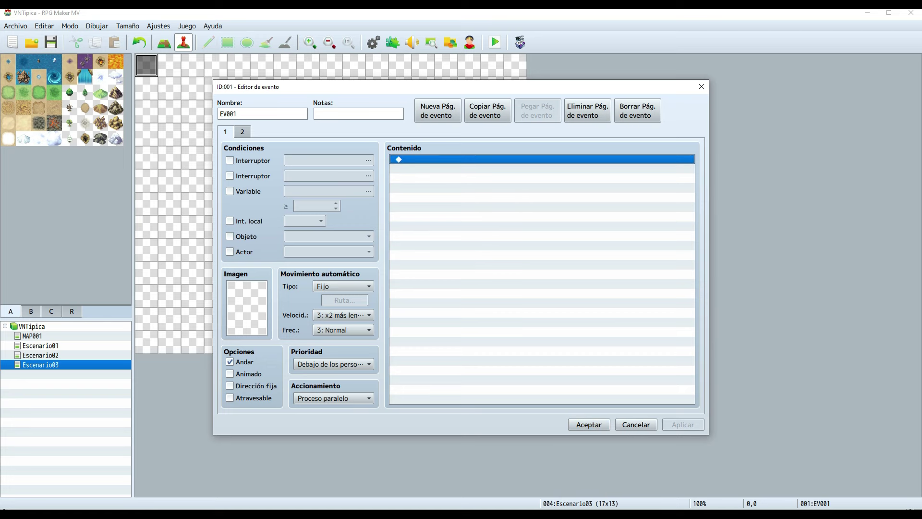
key("ctrl+v")
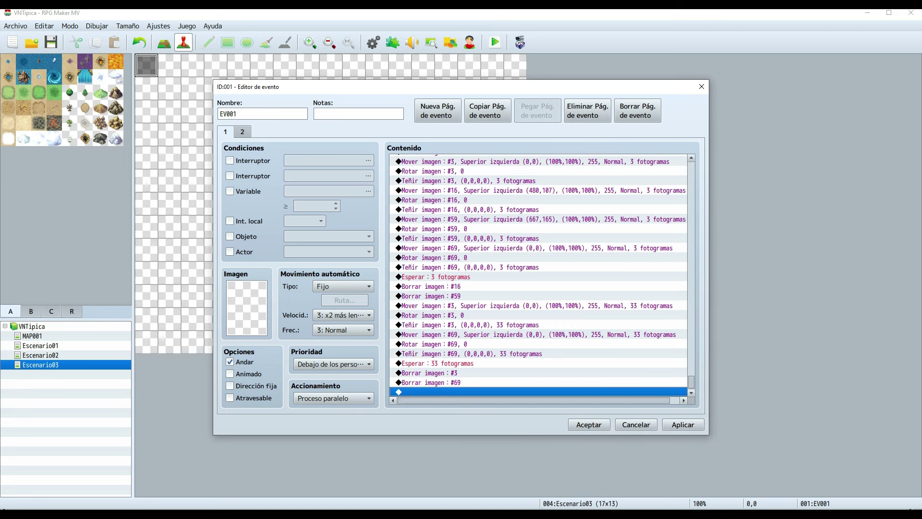
Append a command that turns local switch A ON after the pasted scene commands.
key("Return")
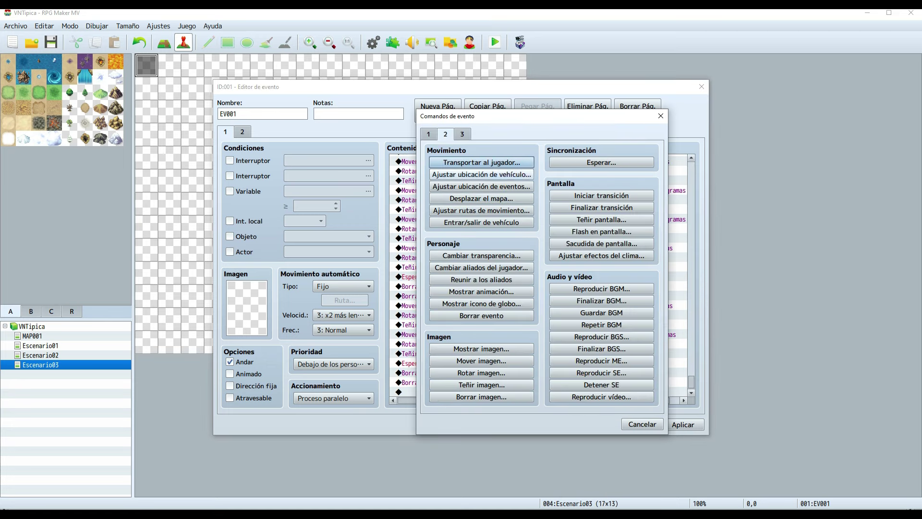
left_click(428, 135)
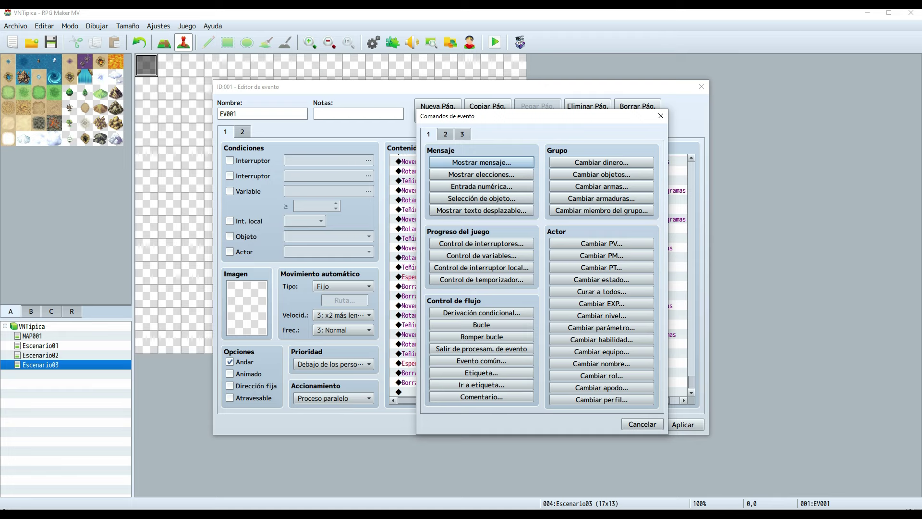
left_click(481, 267)
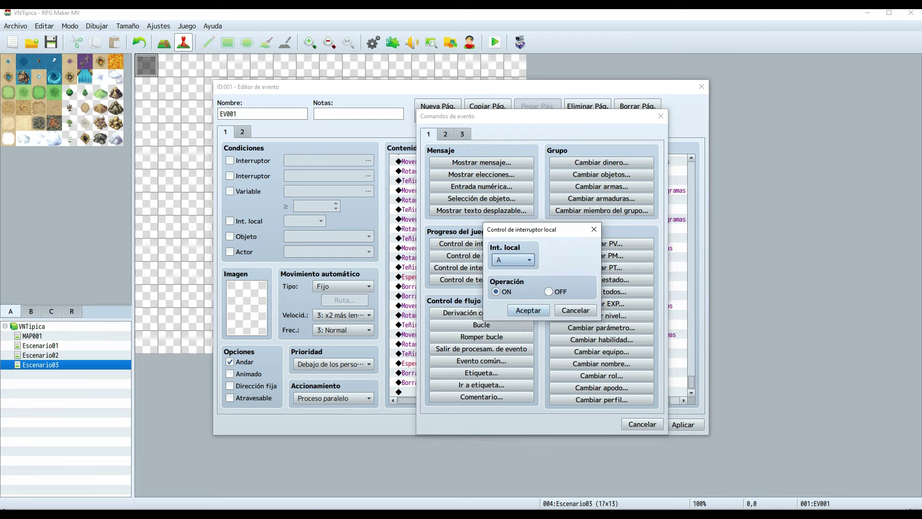
key("Return")
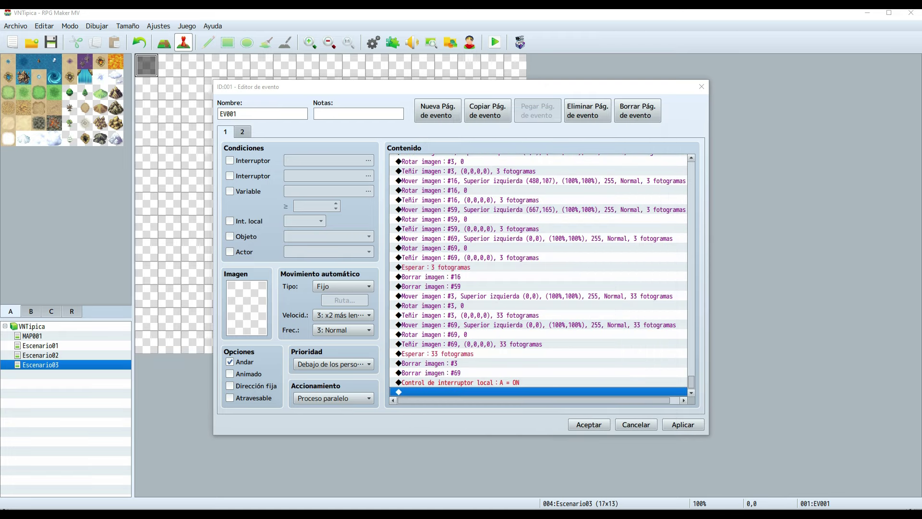
Append a command that turns switch 0003 ON after the local switch command, and save the event.
key("Return")
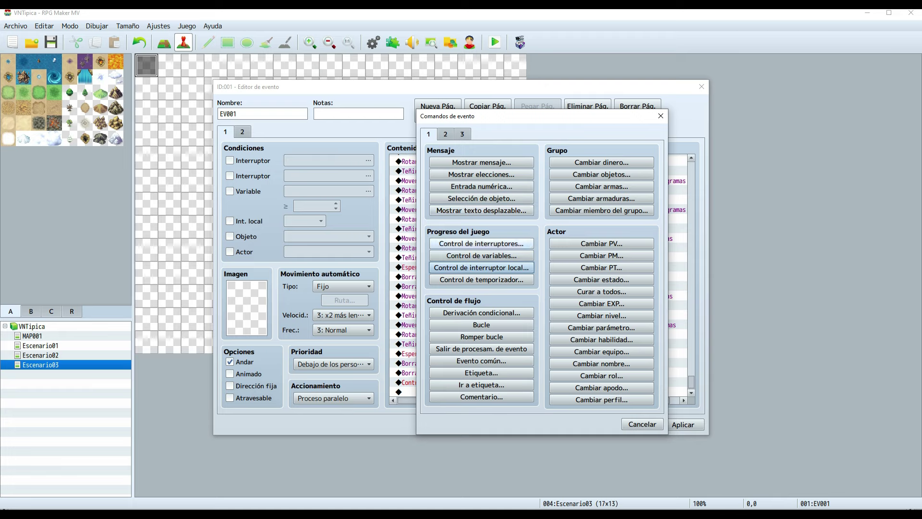
key("Up")
key("Up")
key("Return")
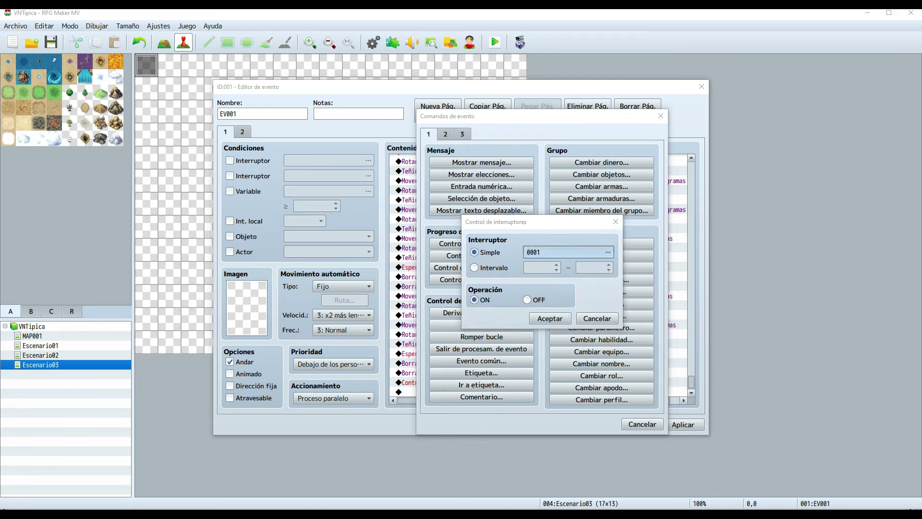
key("Return")
key("Down")
key("Down")
key("Return")
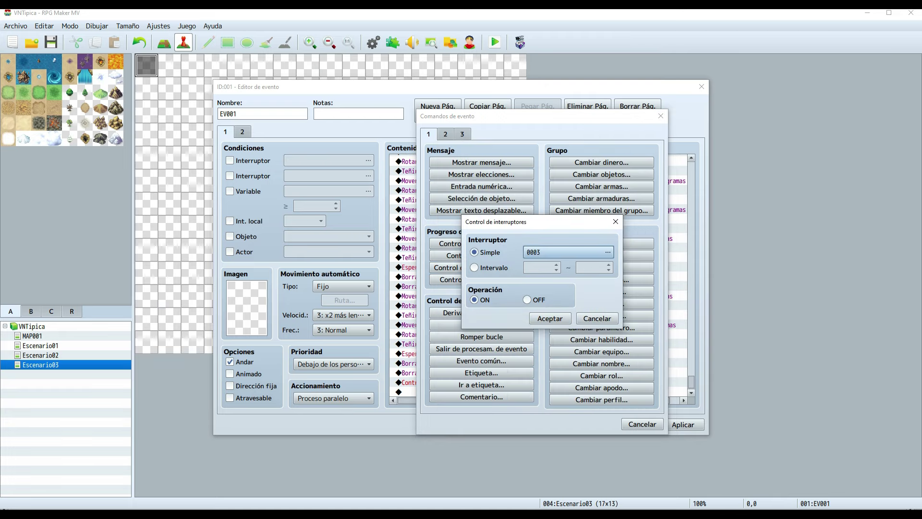
key("Return")
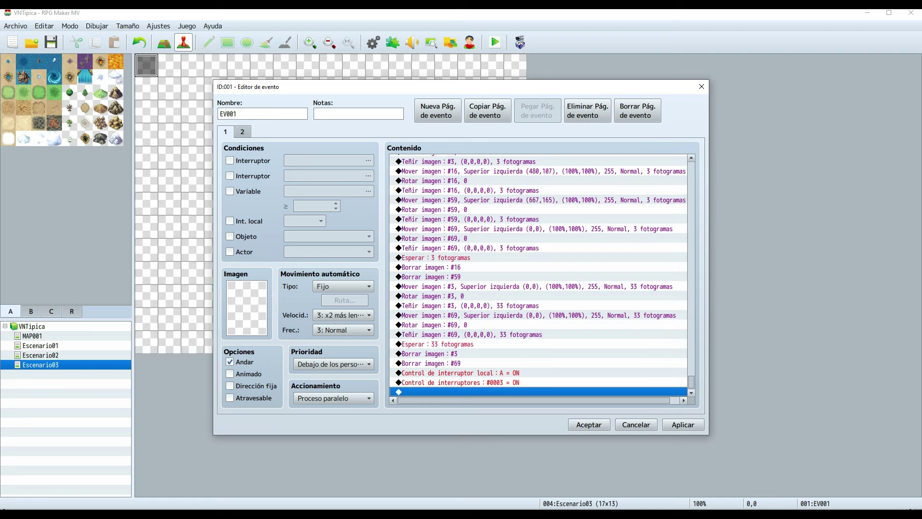
left_click(683, 425)
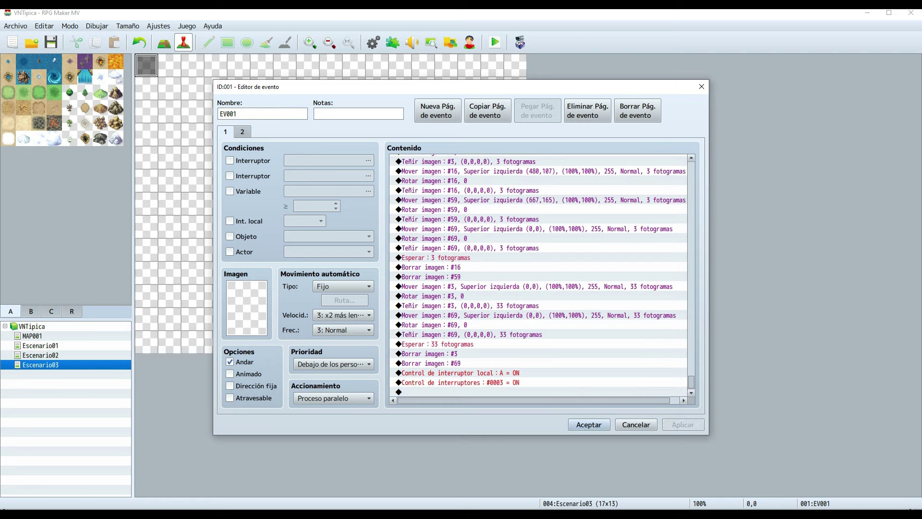
left_click(502, 382)
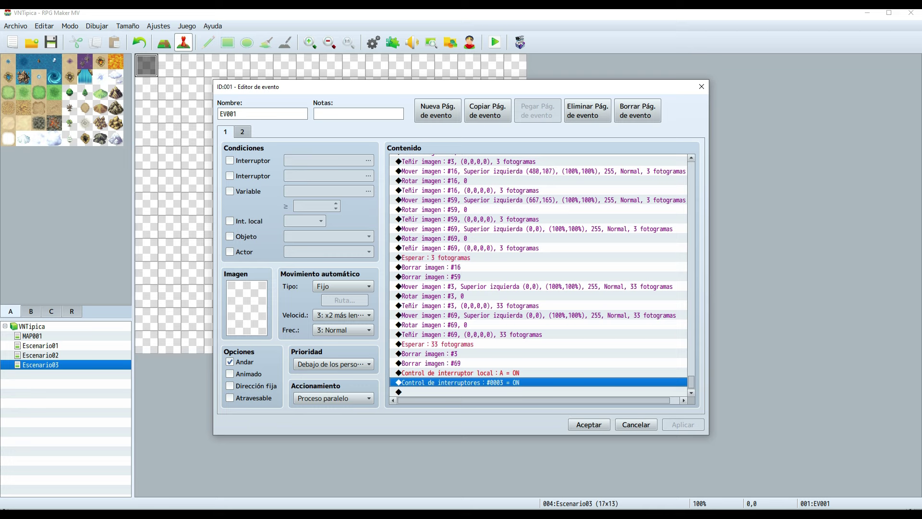
left_click(589, 425)
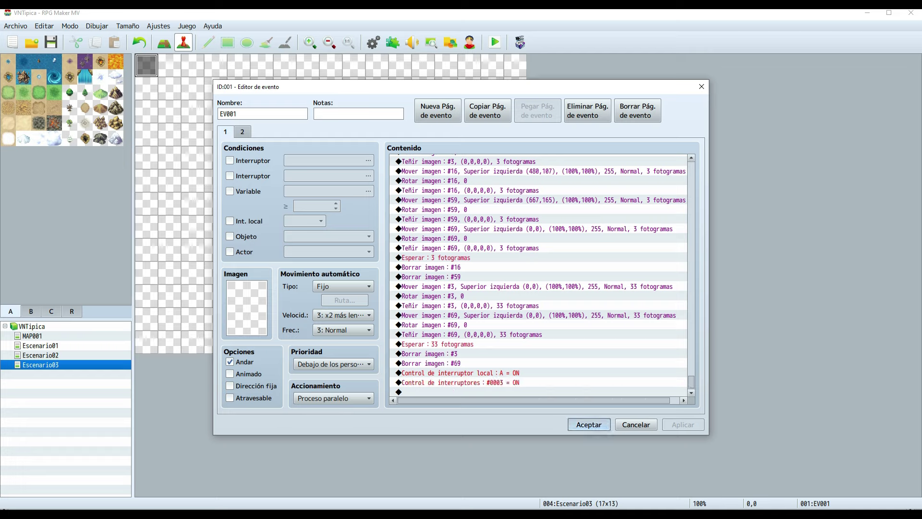
Create a second event on the tile beside the first, conditioned on switch 0003 and triggered by Proceso paralelo.
double_click(170, 66)
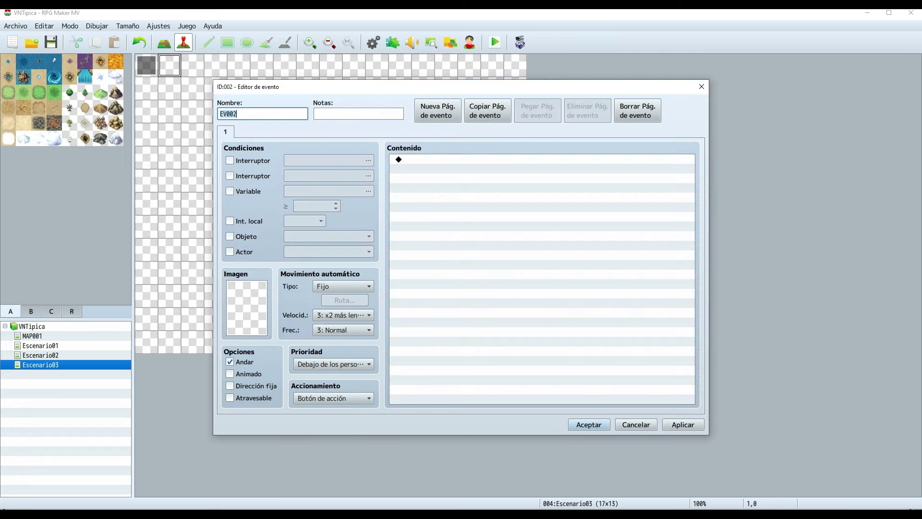
left_click(230, 160)
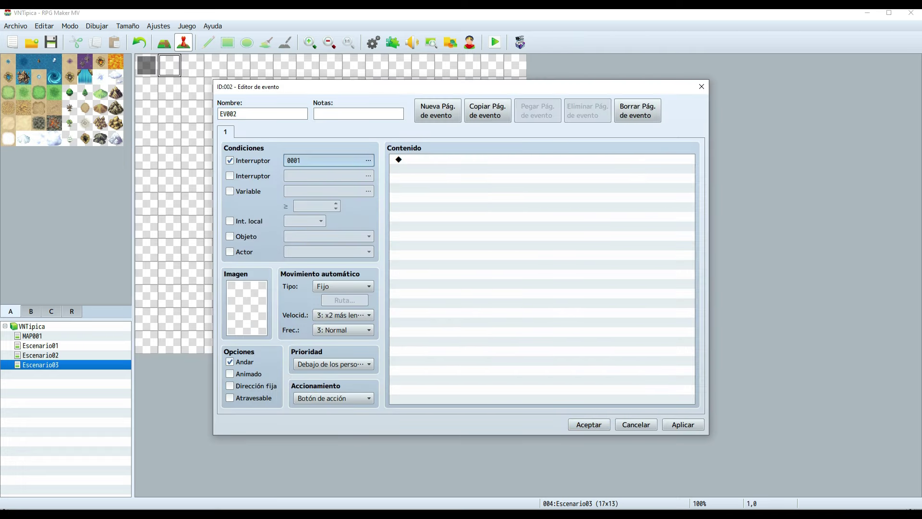
left_click(329, 160)
double_click(495, 177)
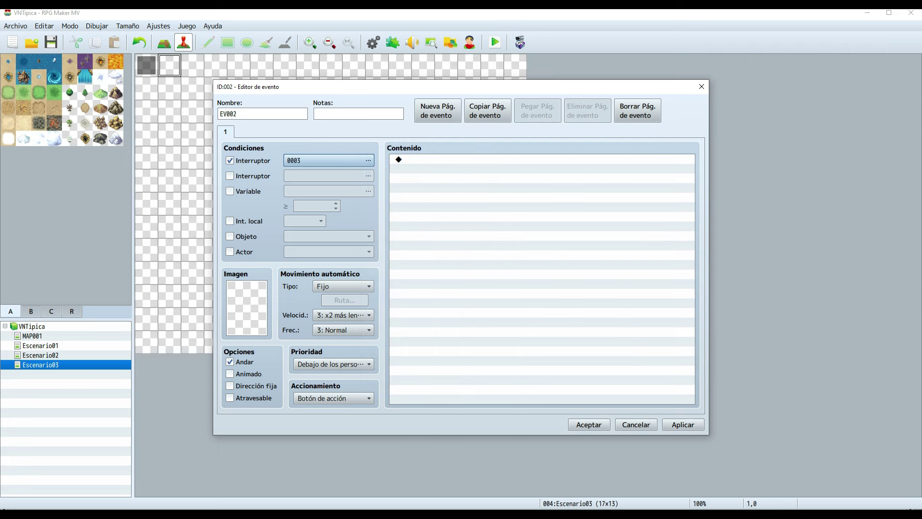
left_click(334, 398)
left_click(327, 454)
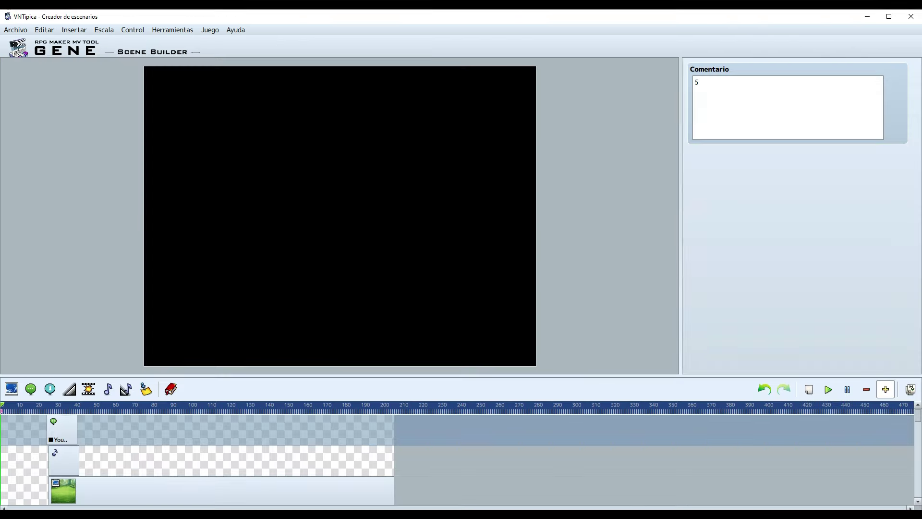
Switch to the GENE scene builder, clear the timeline and load the Basics preset "6: The Final Battle".
left_click(15, 30)
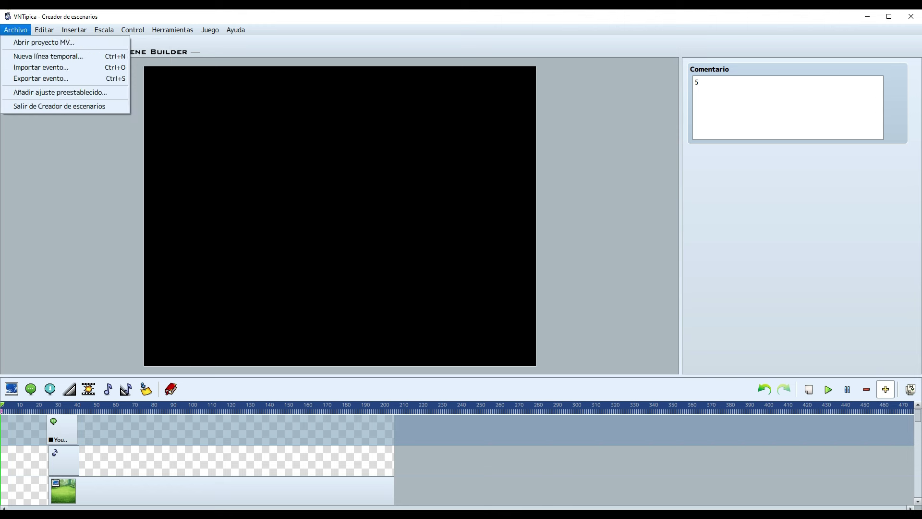
left_click(47, 56)
key("Return")
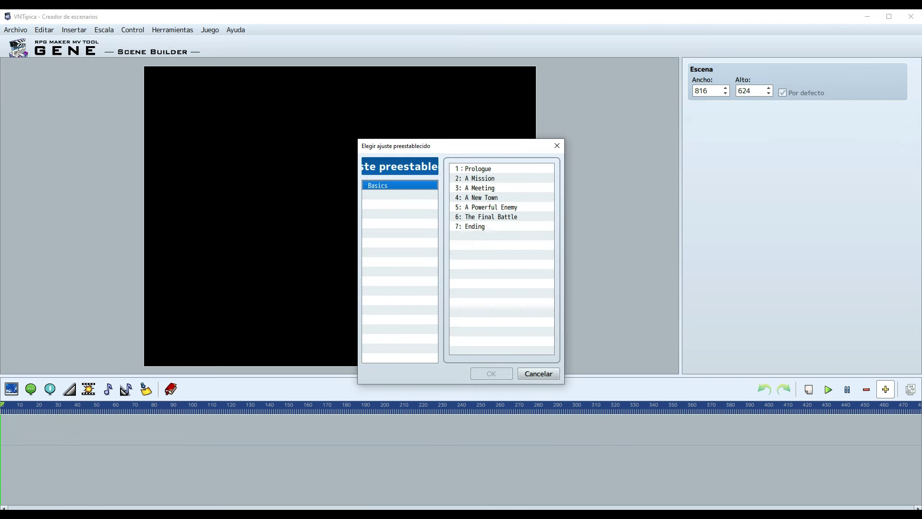
double_click(491, 217)
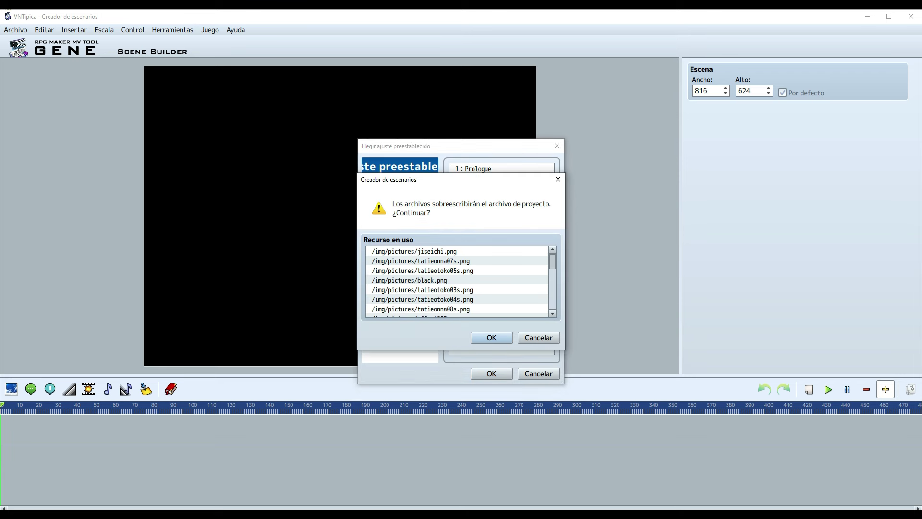
key("Return")
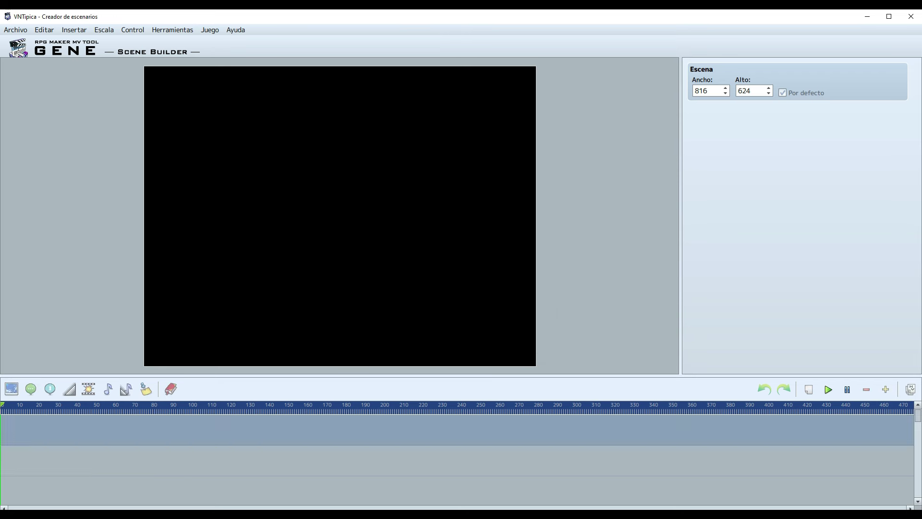
Copy the timeline as an event and paste it into the contents of the second Escenario03 event in RPG Maker MV.
left_click(910, 390)
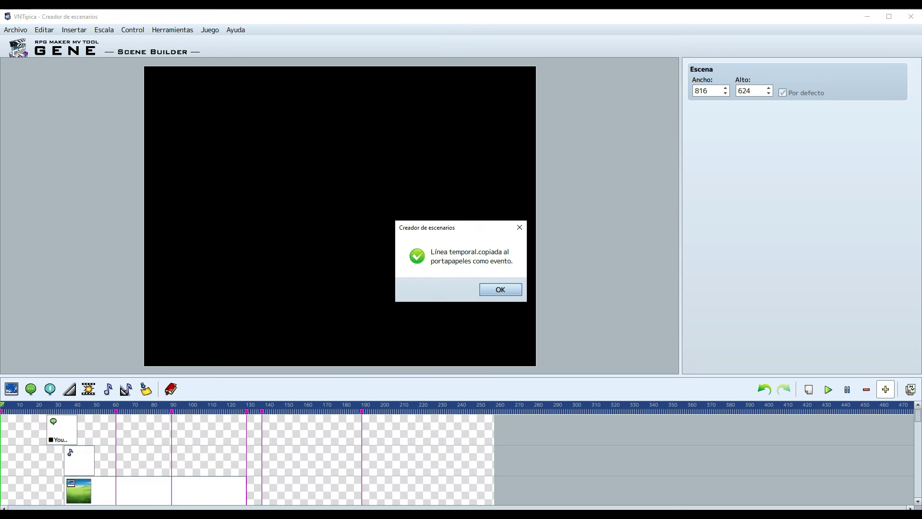
key("Return")
key("alt+Tab")
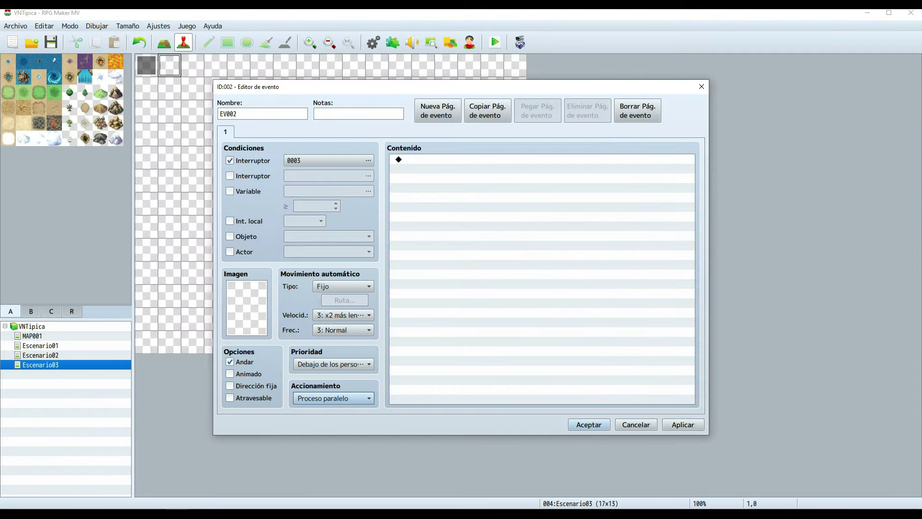
left_click(542, 159)
key("ctrl+v")
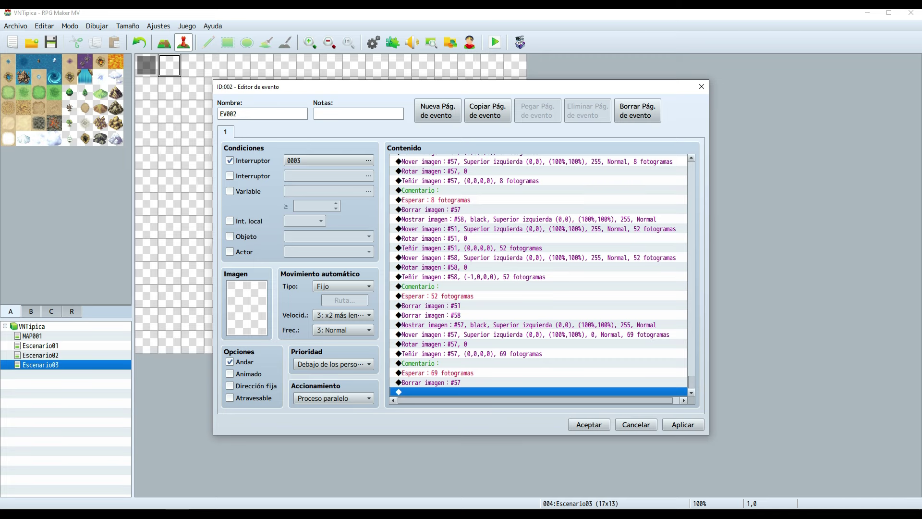
Append a command that turns switch 0004 ON after the pasted scene commands.
key("Return")
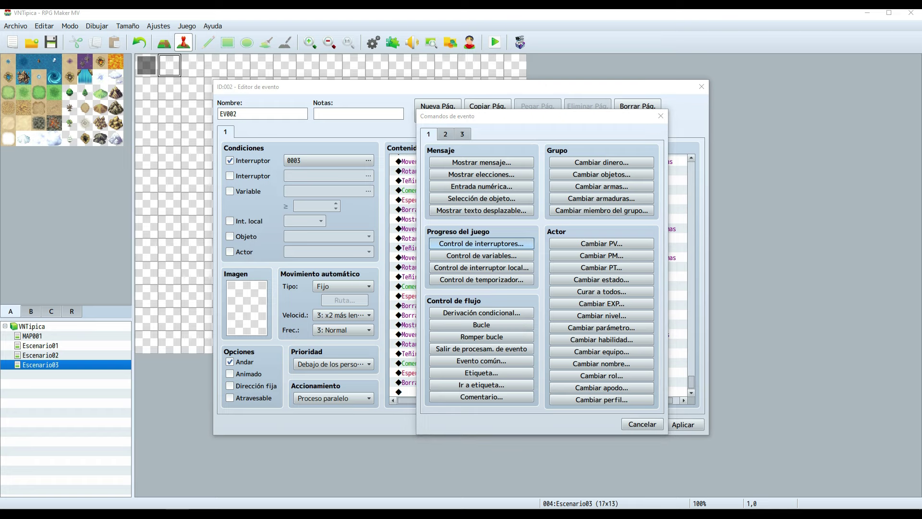
left_click(482, 243)
left_click(569, 252)
left_click(582, 199)
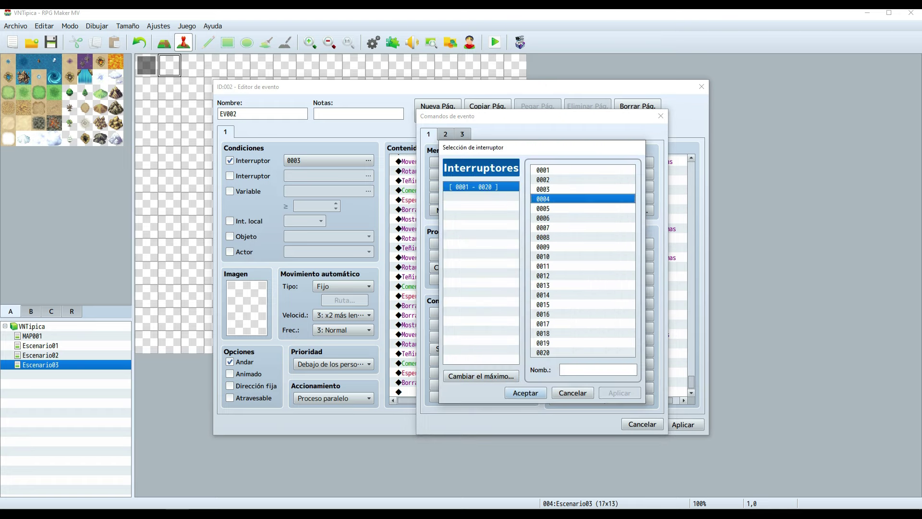
key("Return")
key("Return")
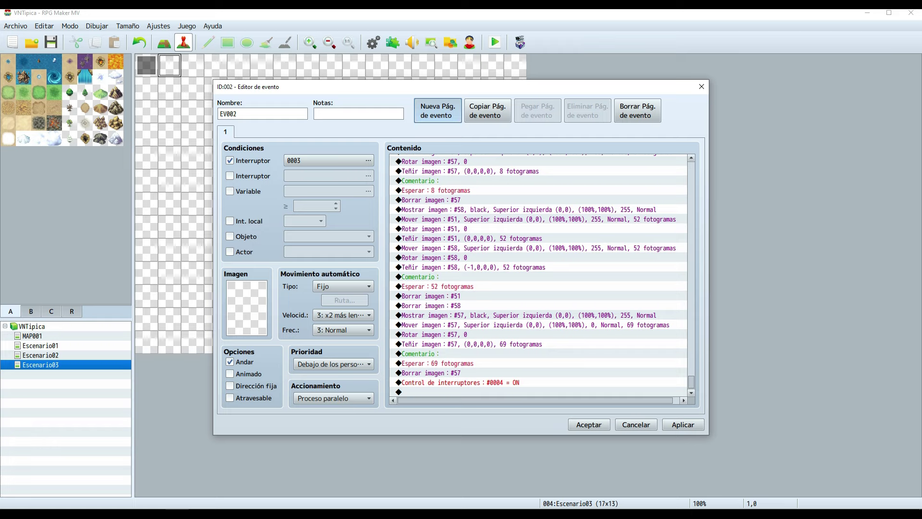
Add a second page to the event, conditioned on local switch A.
left_click(438, 111)
left_click(230, 221)
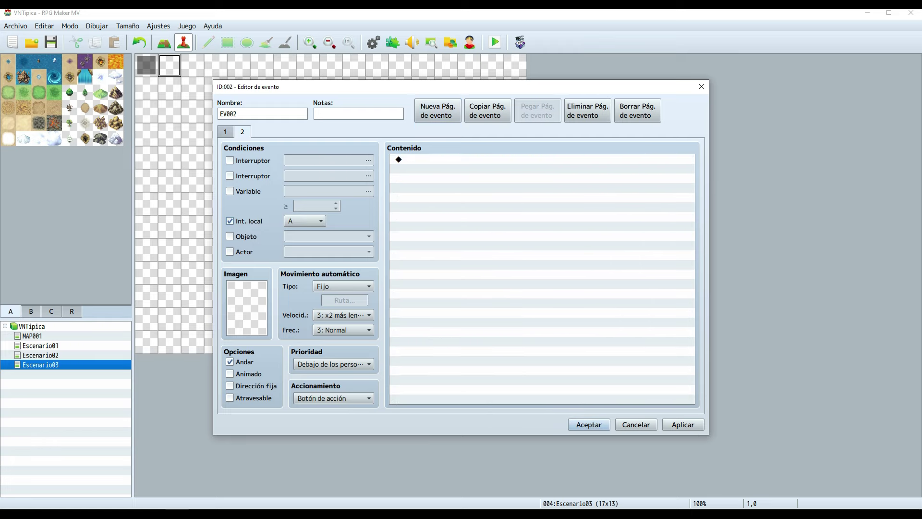
Append a command that turns local switch A ON at the end of the event's first page, and save the event.
left_click(225, 132)
scroll(541, 278, "down", 6)
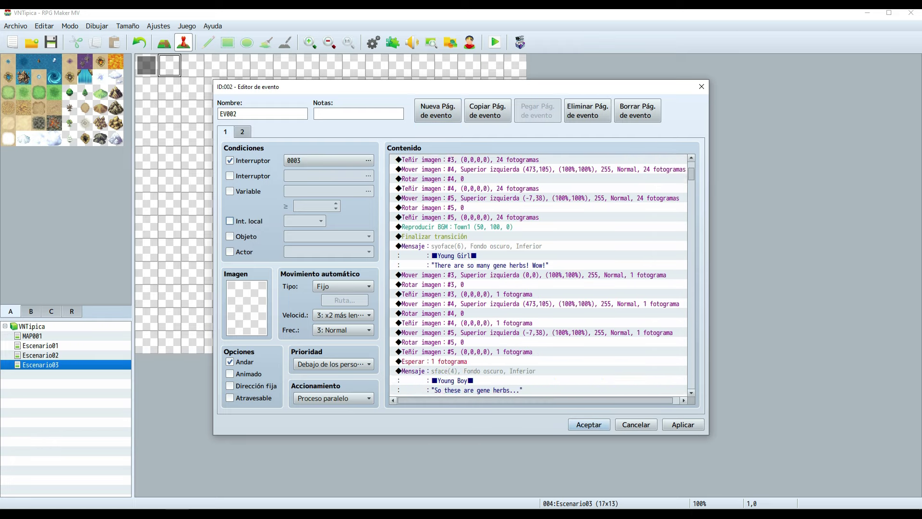
left_click_drag(691, 178, 691, 384)
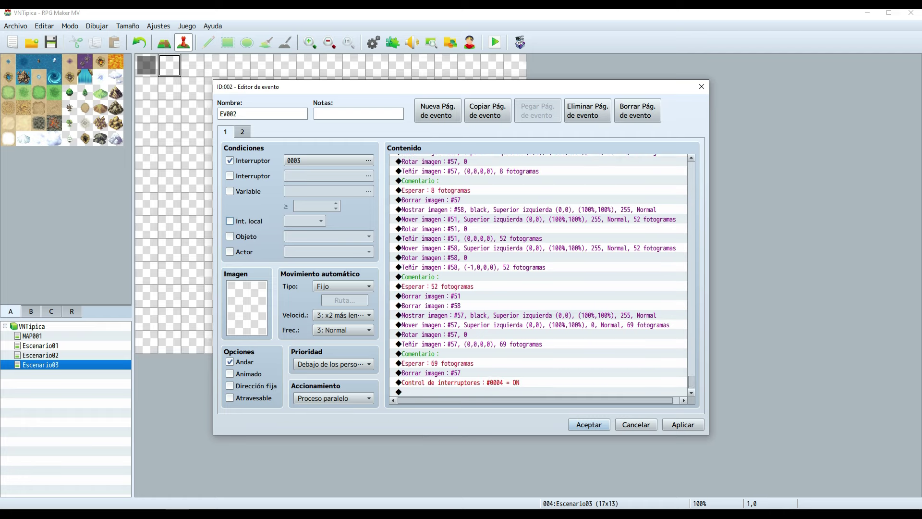
double_click(538, 392)
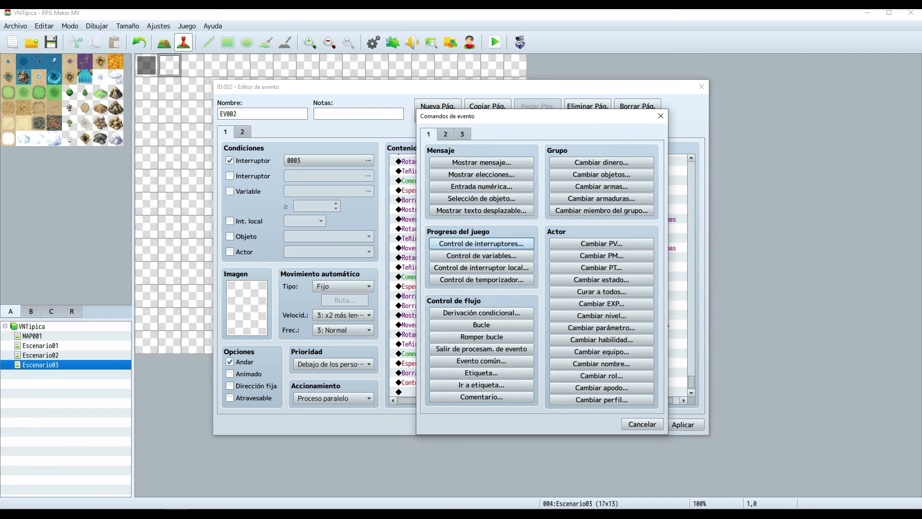
left_click(481, 268)
left_click(529, 310)
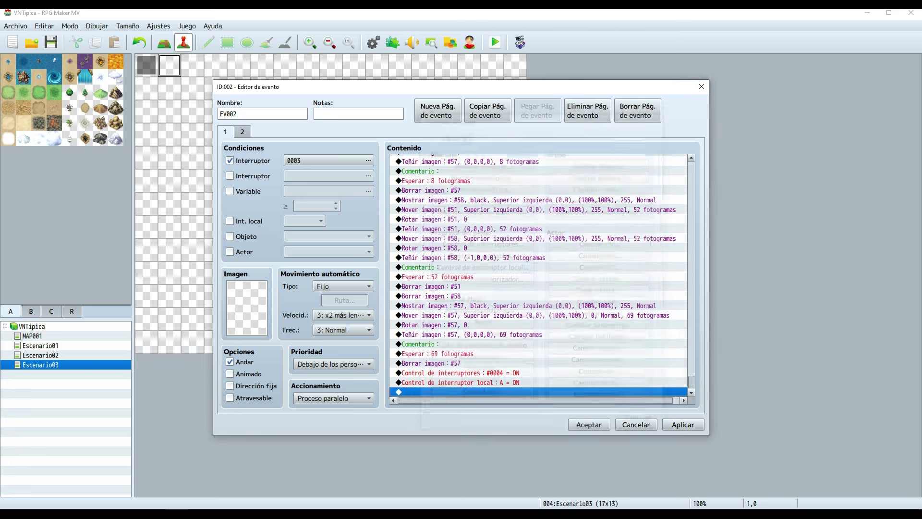
left_click(242, 132)
left_click(225, 132)
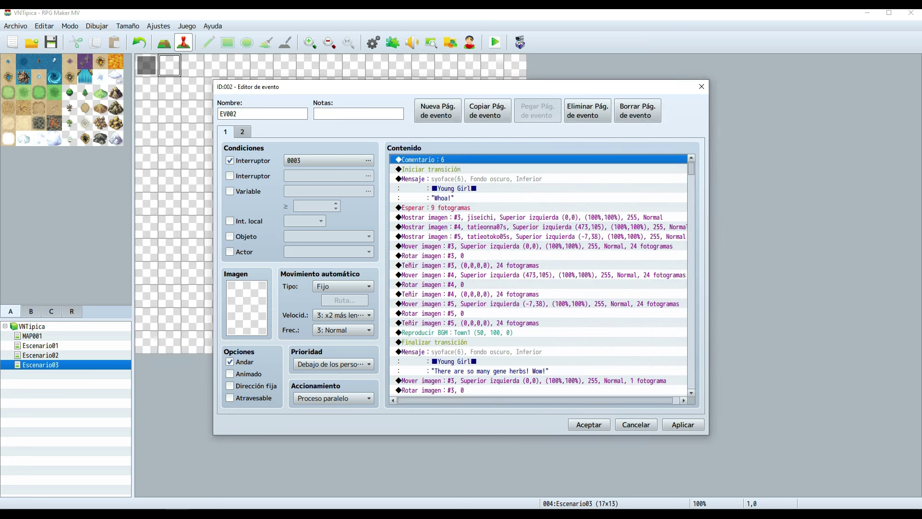
left_click(589, 425)
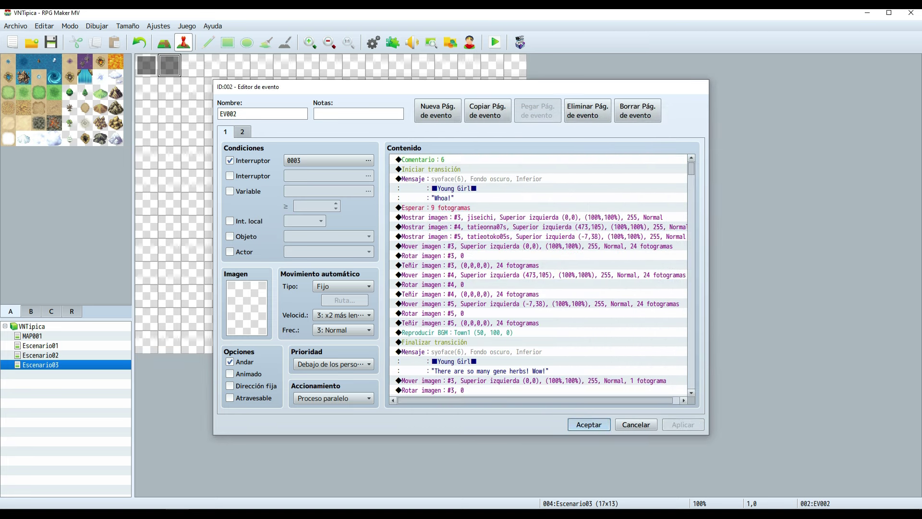
Create a third event on the next tile of Escenario03, conditioned on switch 0004 and triggered by Proceso paralelo.
double_click(193, 65)
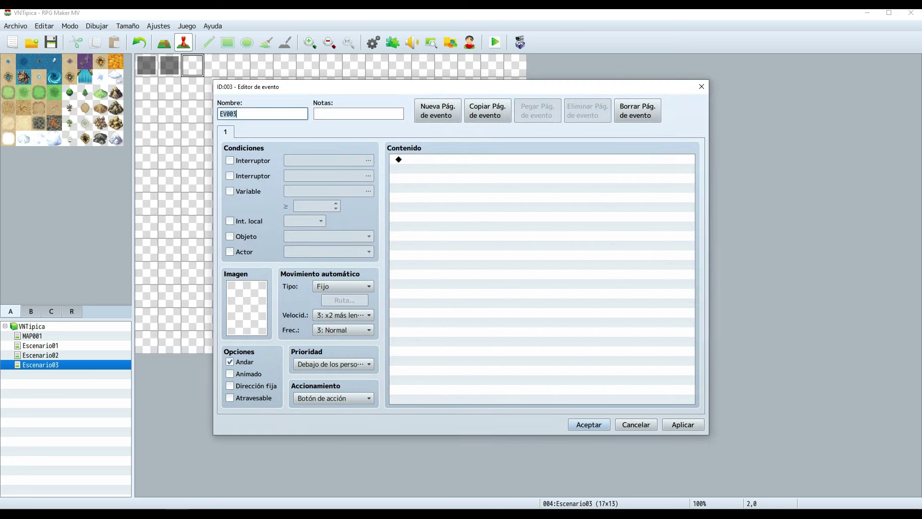
left_click(230, 160)
left_click(328, 161)
double_click(490, 185)
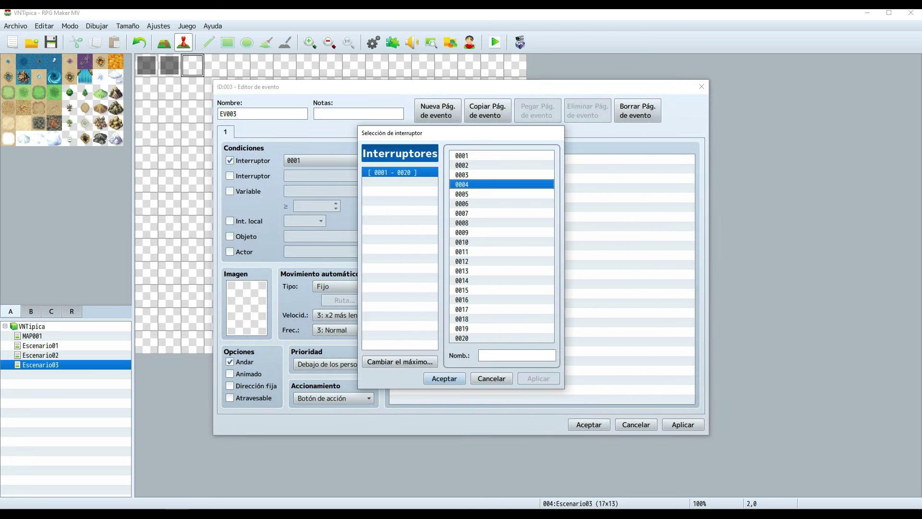
left_click(333, 398)
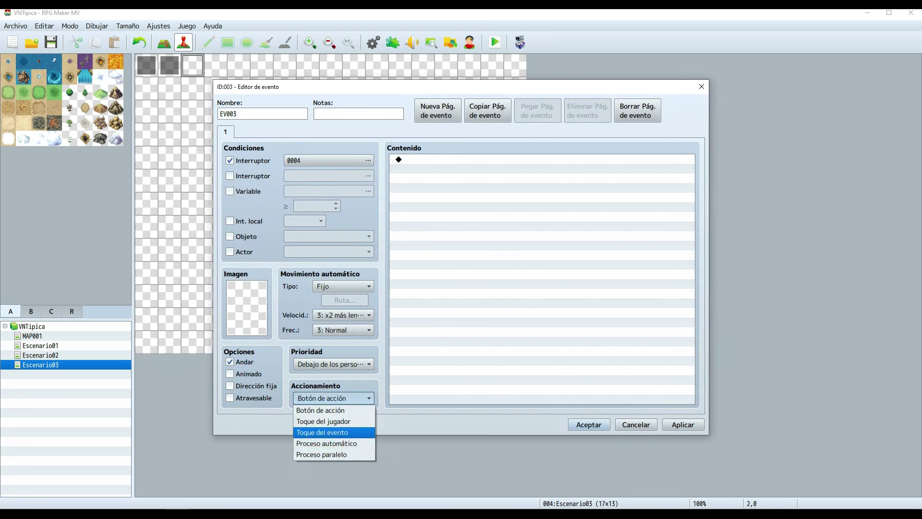
left_click(324, 454)
Switch to the GENE scene builder, start a new timeline and load the seventh Basics preset, accepting the resource overwrite.
left_click(430, 514)
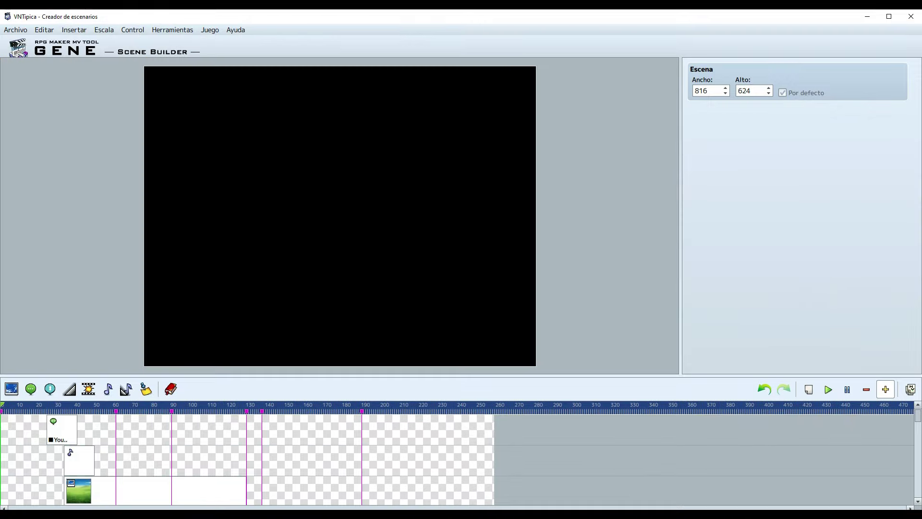
key("alt+a")
key("Down")
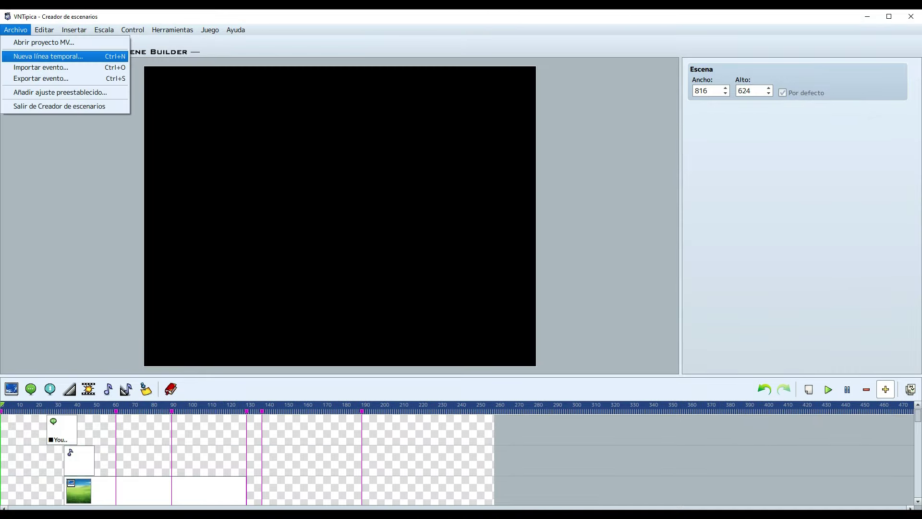
key("Return")
key("Return")
left_click(171, 389)
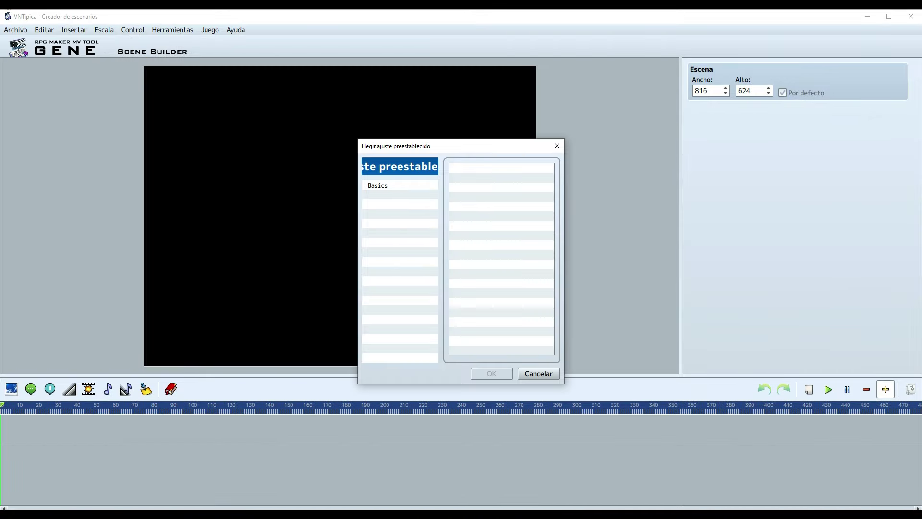
left_click(399, 185)
double_click(501, 226)
key("Return")
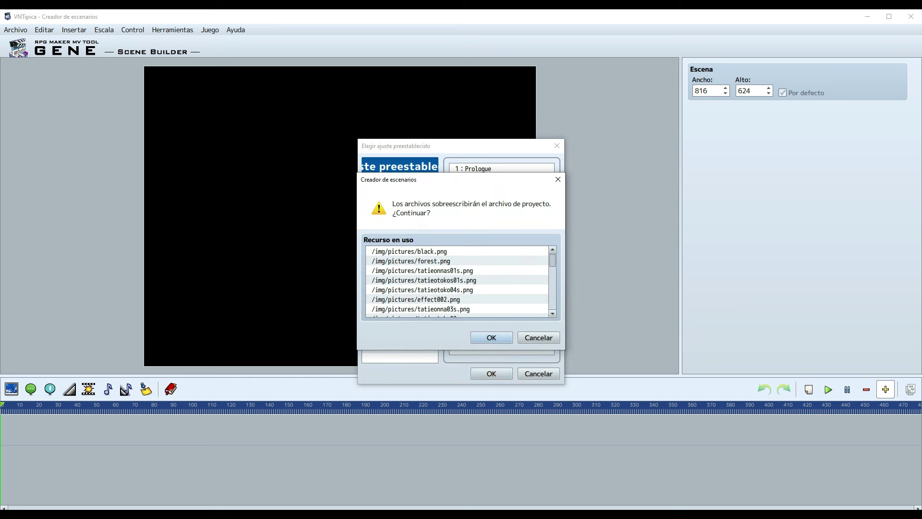
key("Return")
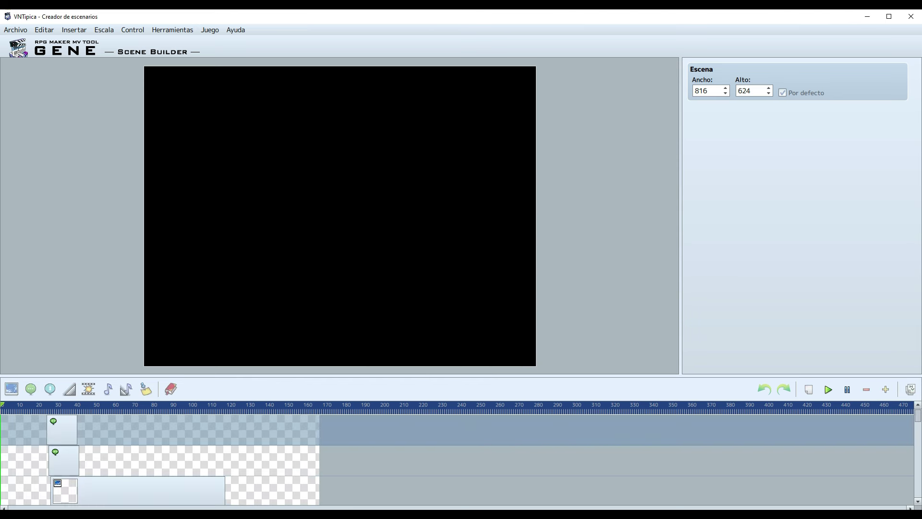
Copy the new timeline as an event and paste it into the third event's contents in RPG Maker MV.
left_click(911, 389)
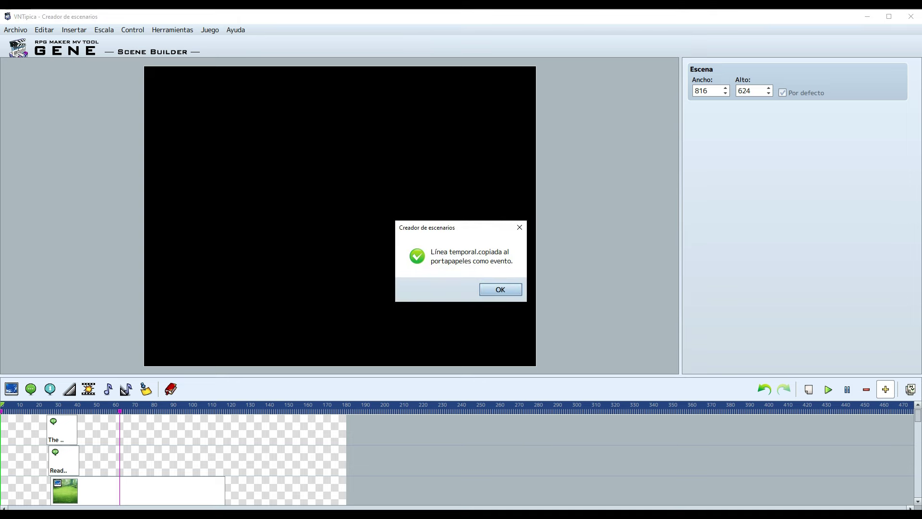
key("Return")
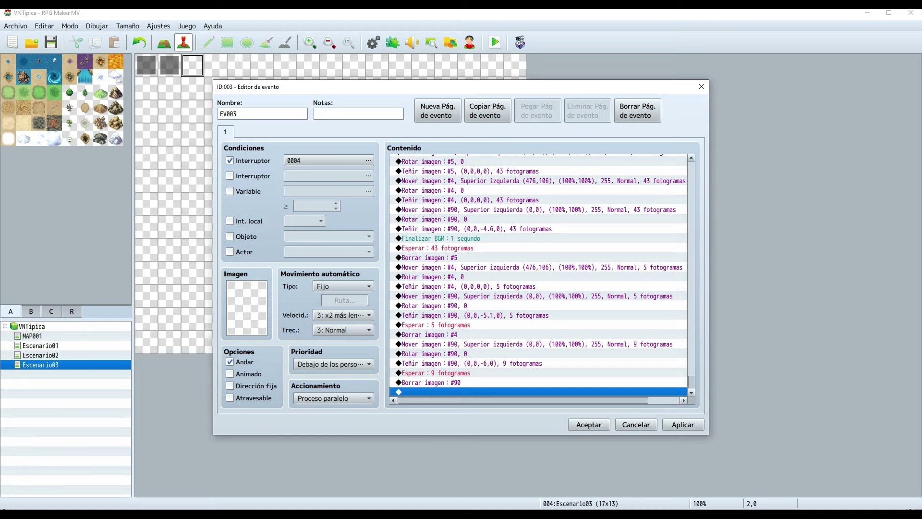
key("alt+Tab")
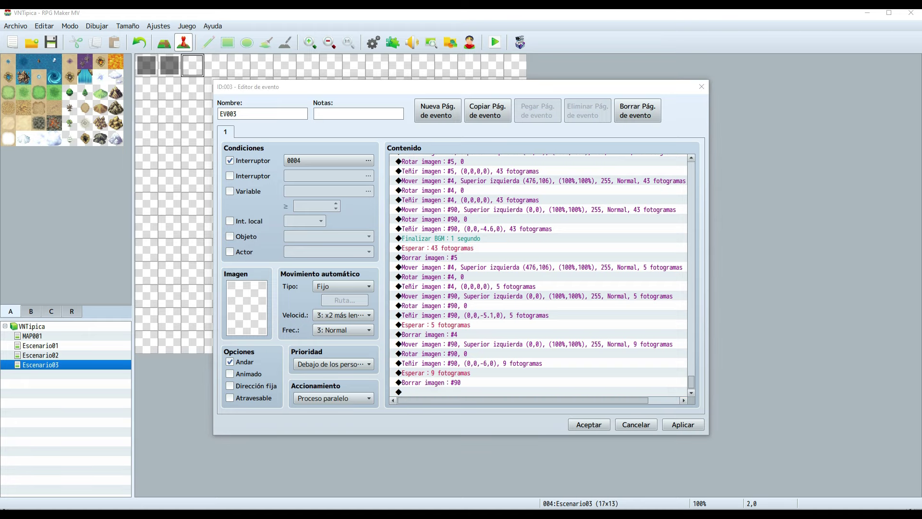
Append a Fin de la partida command after the pasted scene commands.
left_click(445, 134)
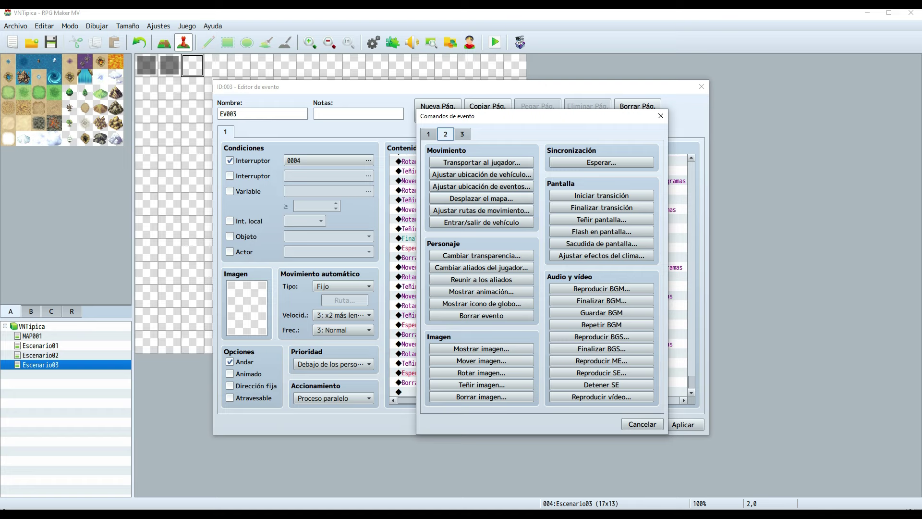
key("ctrl+Tab")
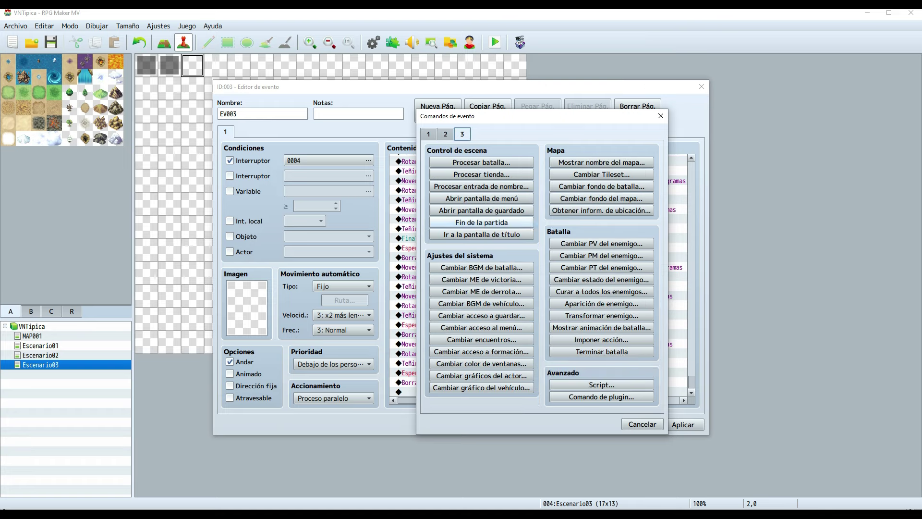
key("Return")
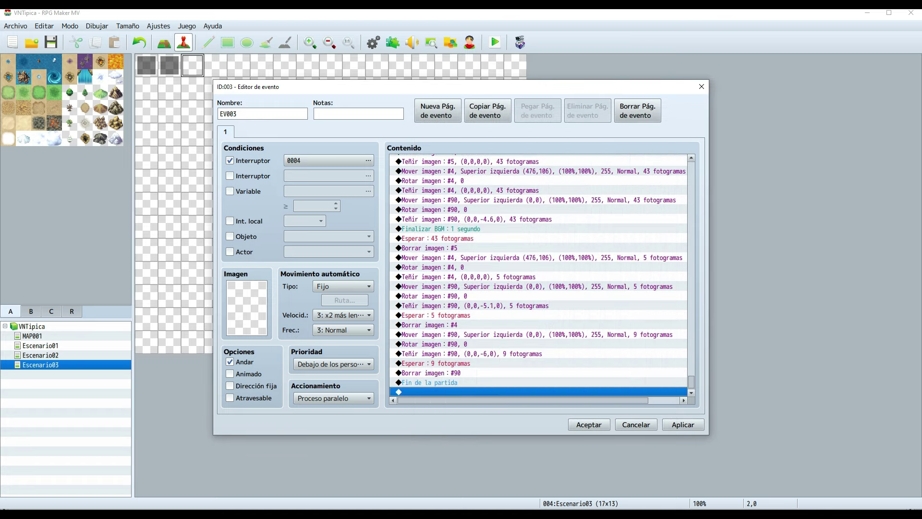
Replace the Fin de la partida command with Ir a la pantalla de título, and save the event.
key("Return")
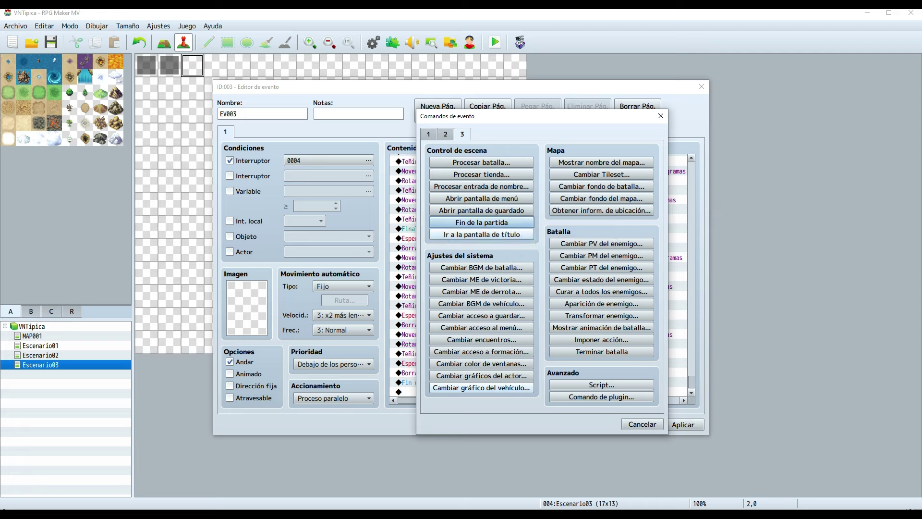
left_click(481, 235)
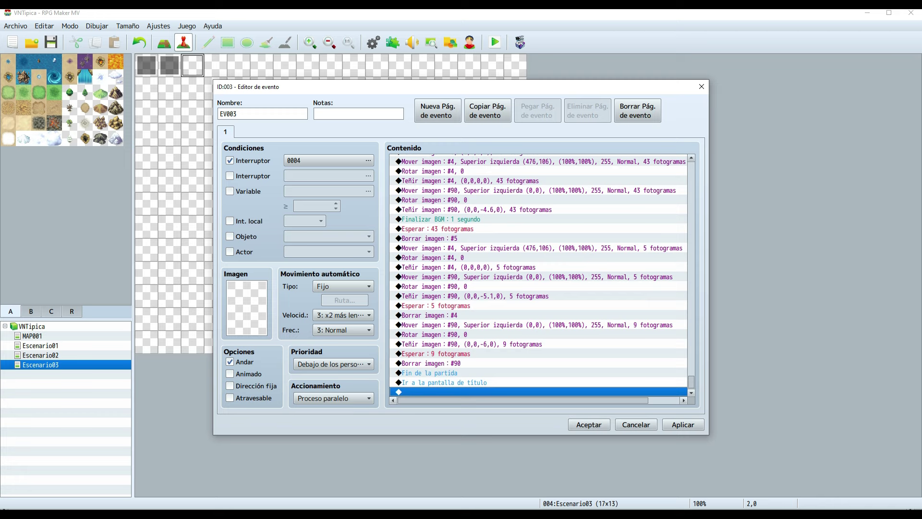
left_click(429, 373)
key("Delete")
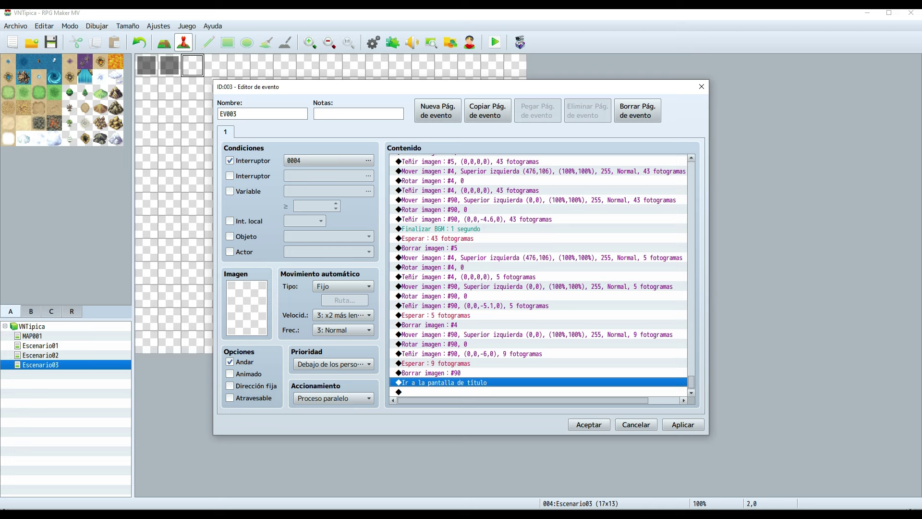
left_click(683, 425)
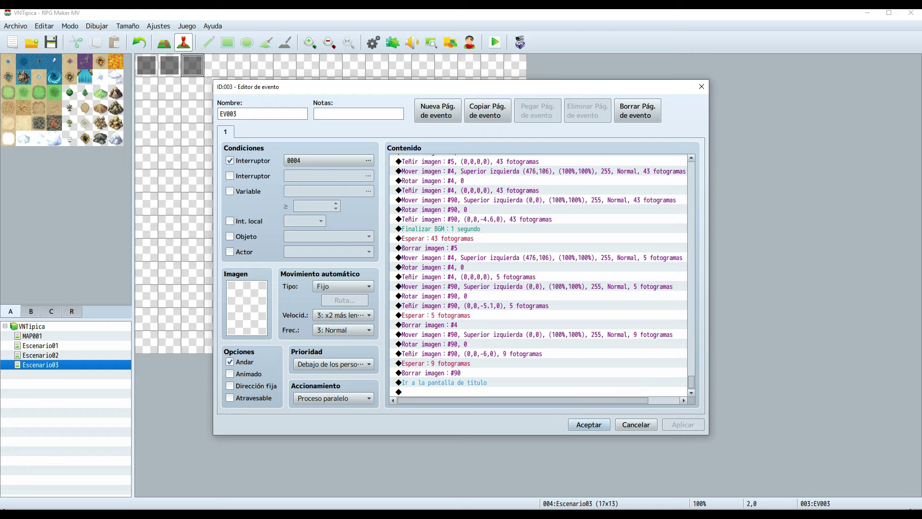
left_click(588, 425)
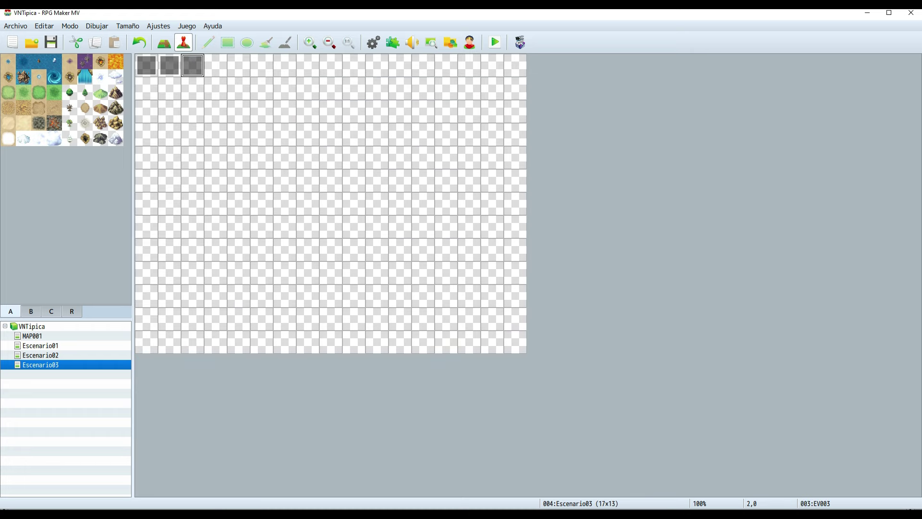
Start a playtest of the project, begin a new game and advance past the opening narration.
left_click(495, 42)
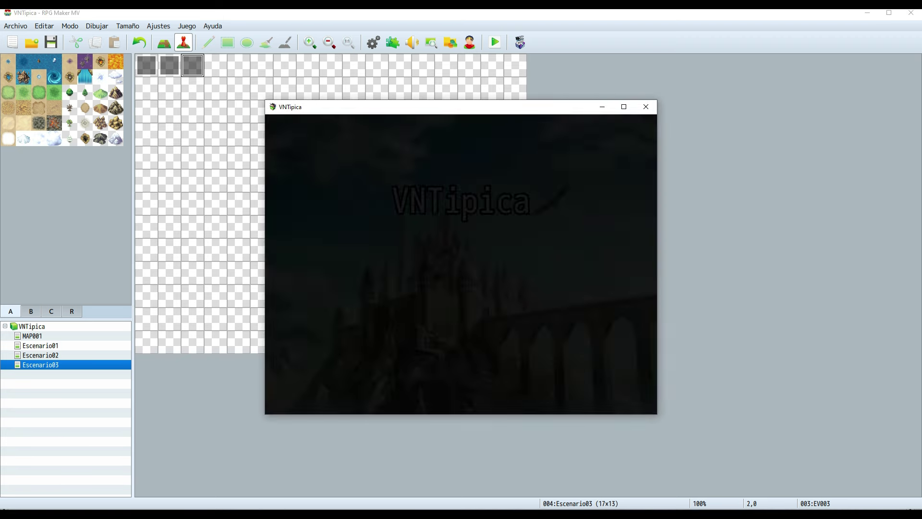
key("Return")
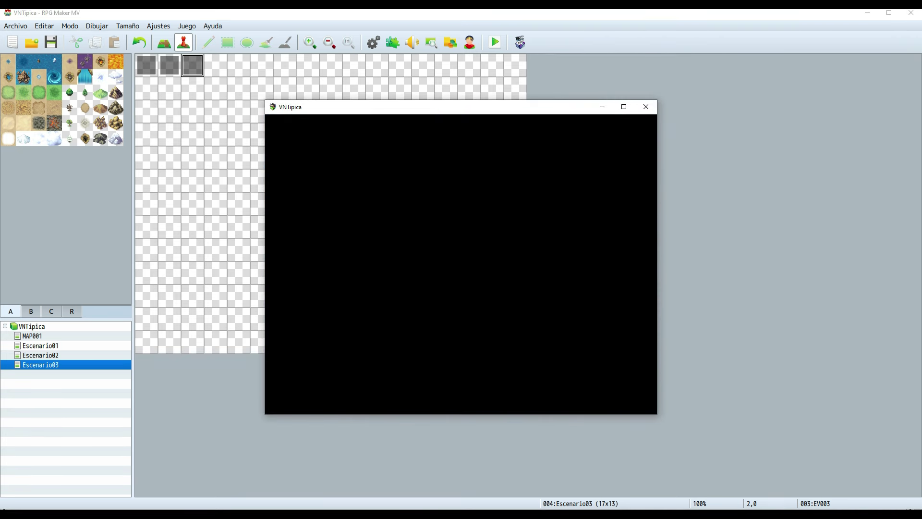
key("Return")
key("Return")
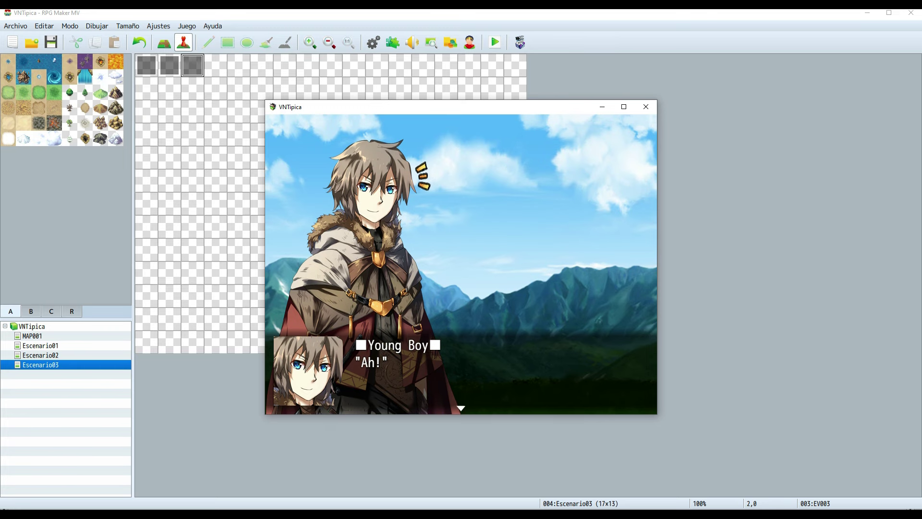
Advance the dialogue from the young boy's greeting of the Mayor through the town scene with the young girl.
key("Return")
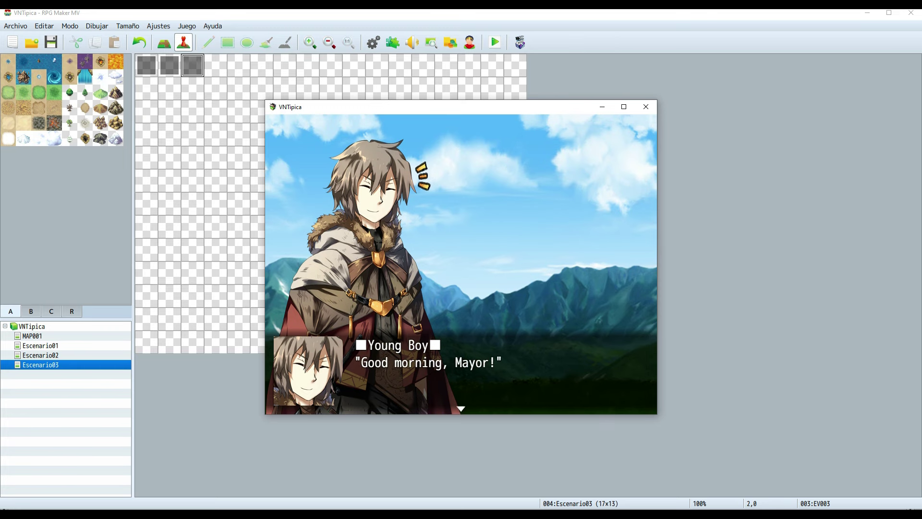
key("Return")
key("Return")
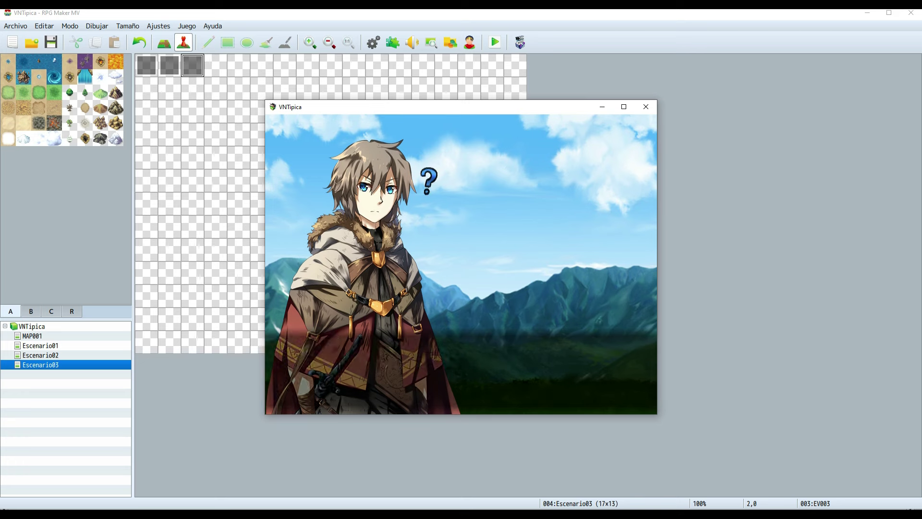
key("Return")
key("Return")
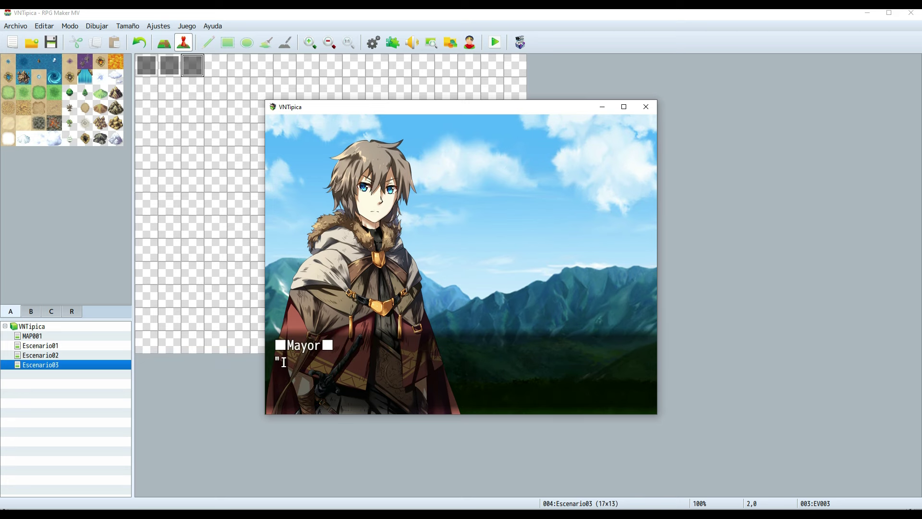
key("Return")
key("Return")
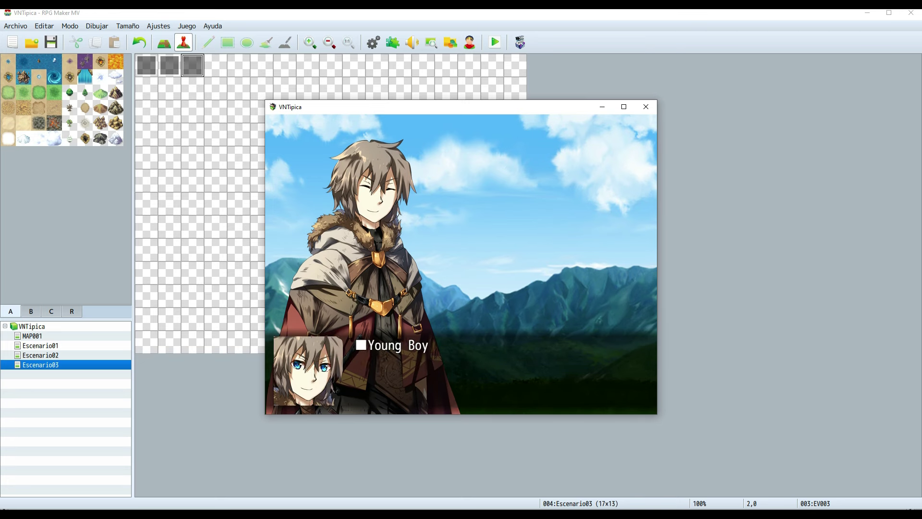
key("Return")
key("Return")
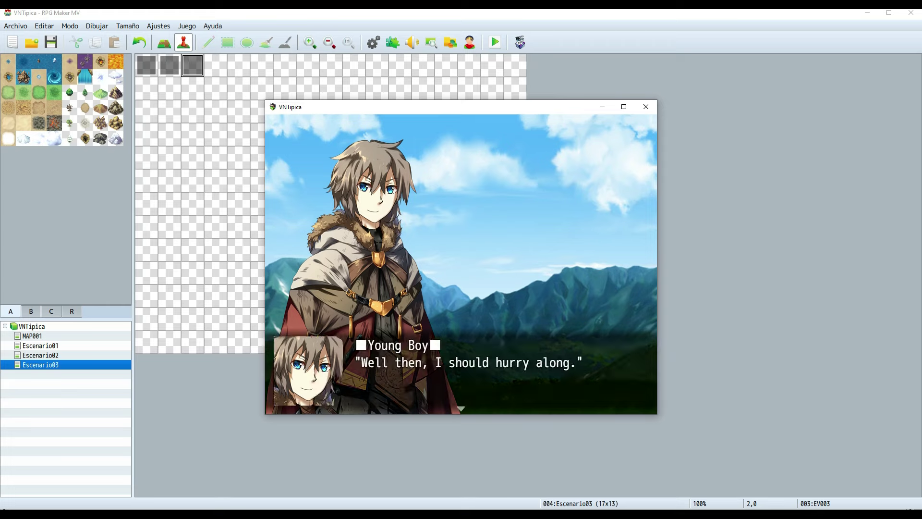
key("Return")
key("Return")
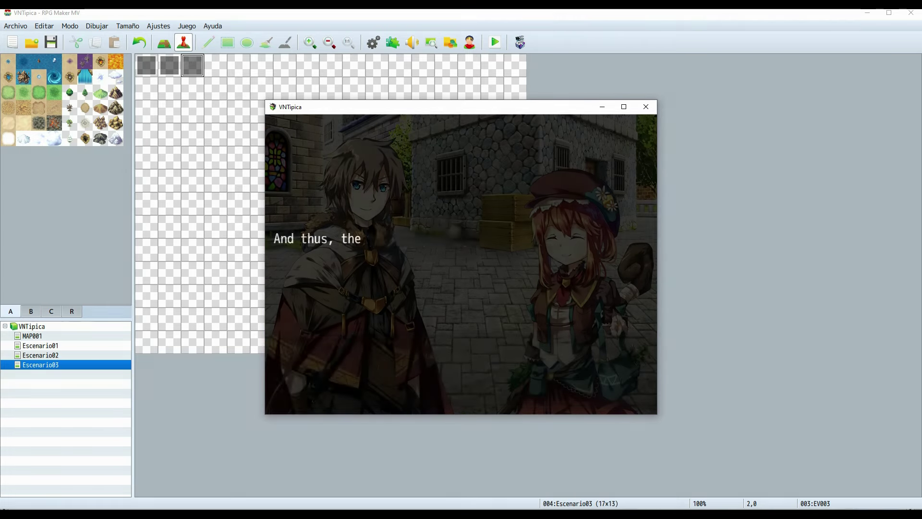
Advance the narration about the herb journey and save the playtest in Archivo 1.
key("Return")
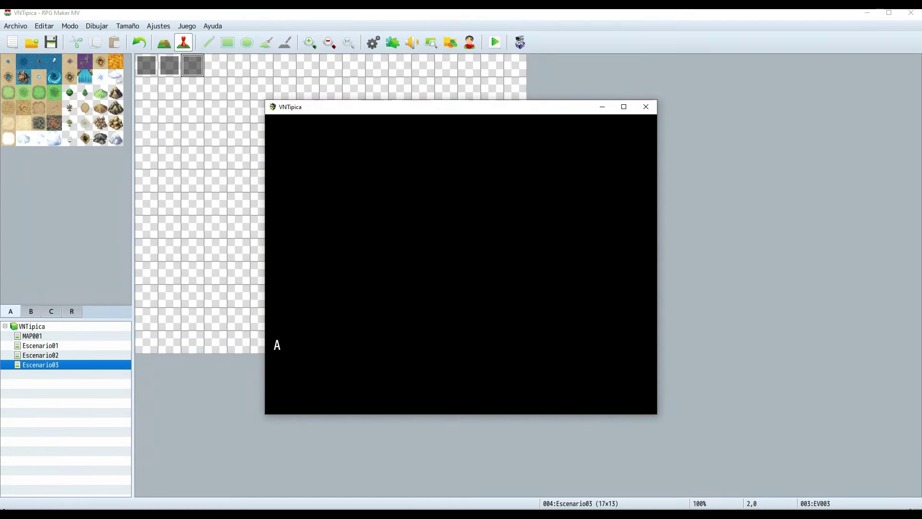
key("Return")
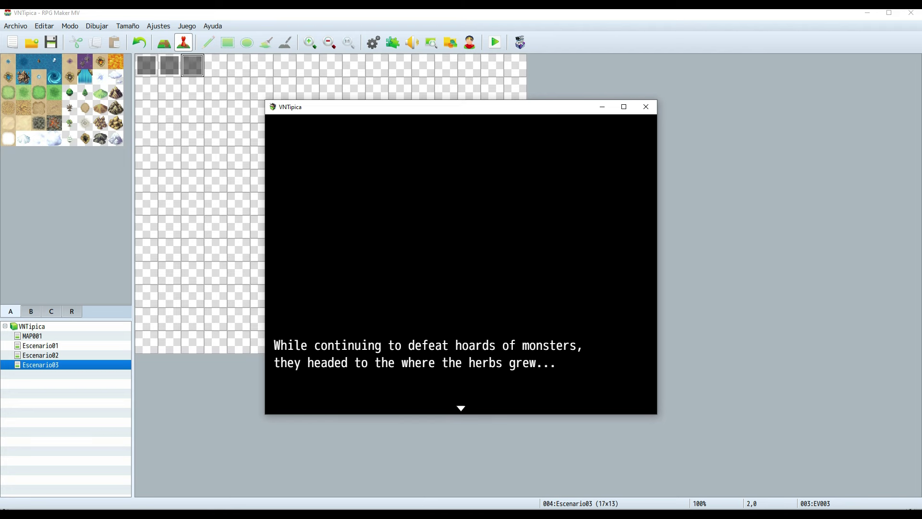
key("Return")
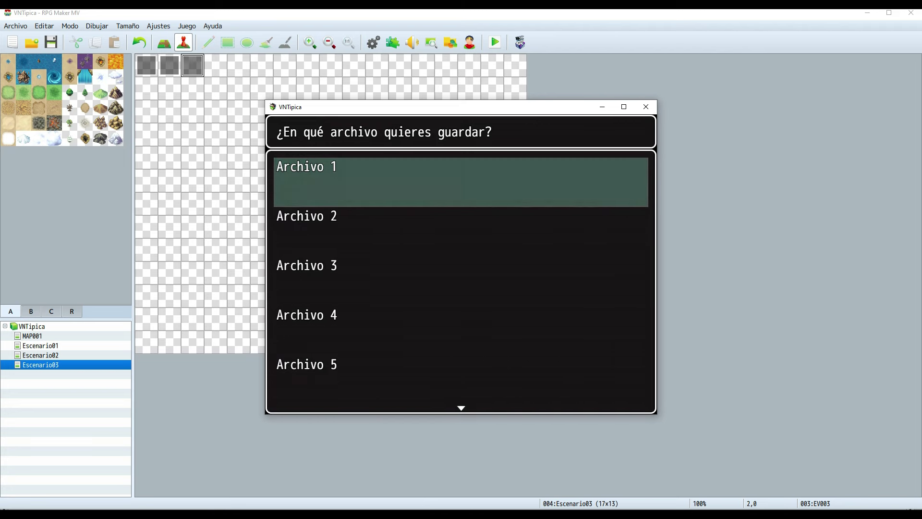
key("Return")
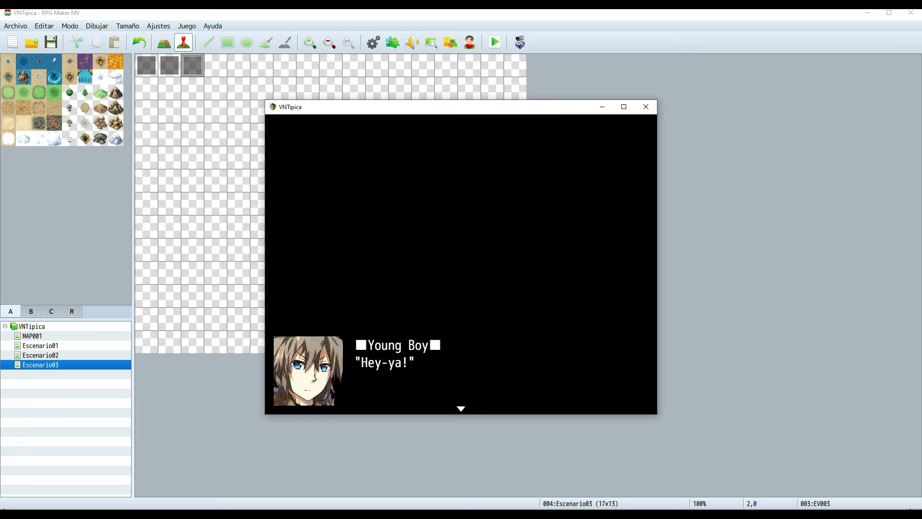
Play through the daytime forest scene, from the monster fight to the dialogue between the young boy and girl.
key("Return")
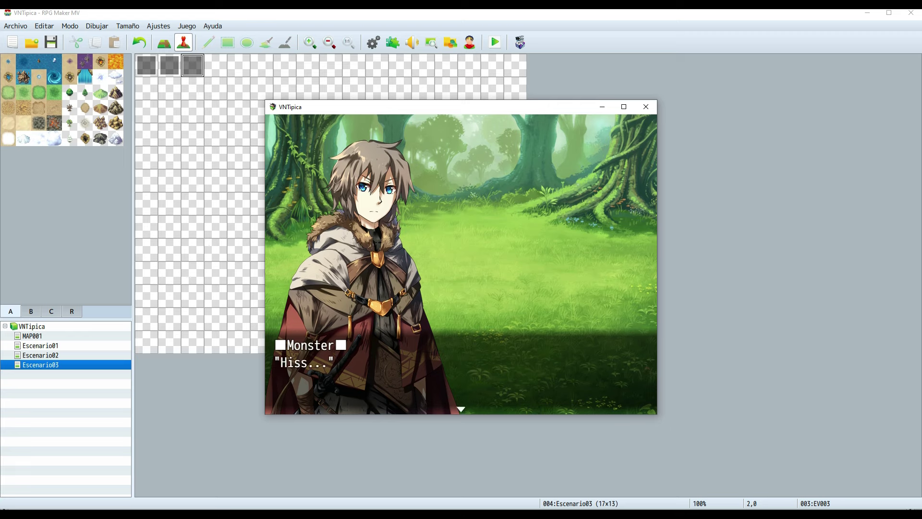
key("Return")
key("Return")
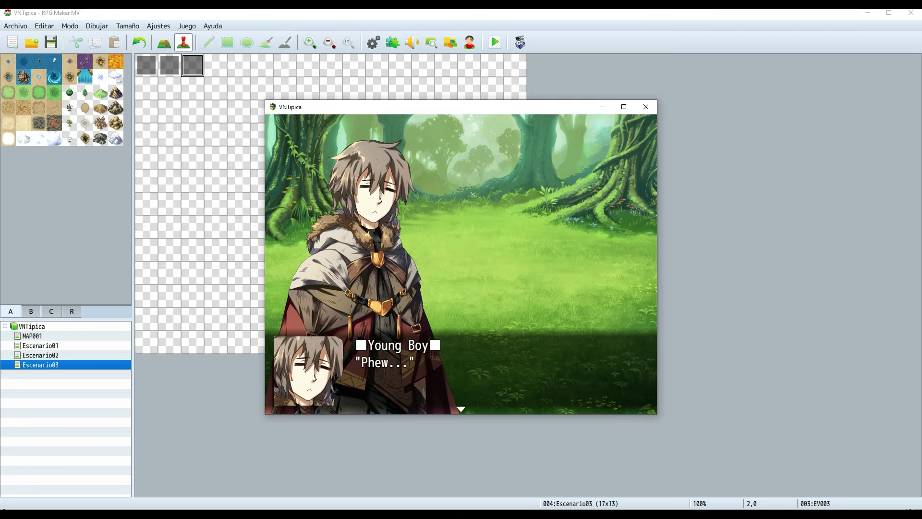
key("Return")
key("Return")
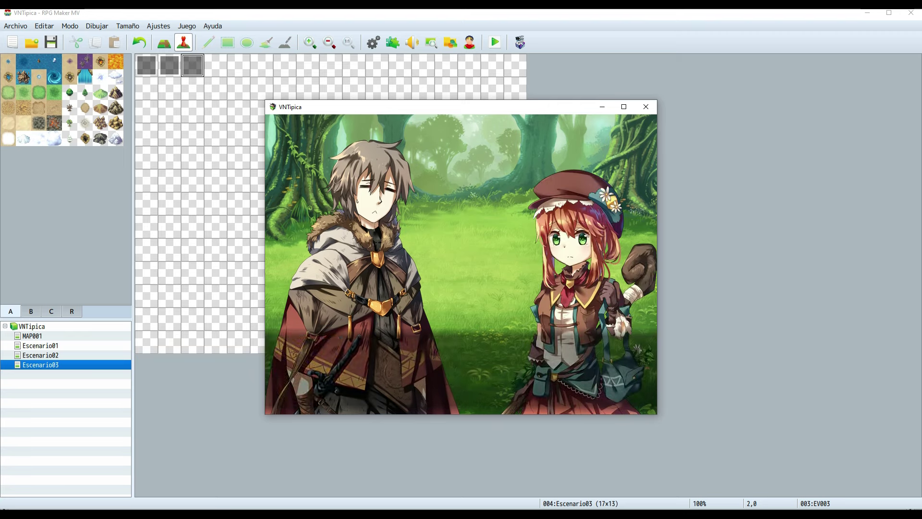
key("Return")
key("Return")
key("Return")
key("Return")
key("Return")
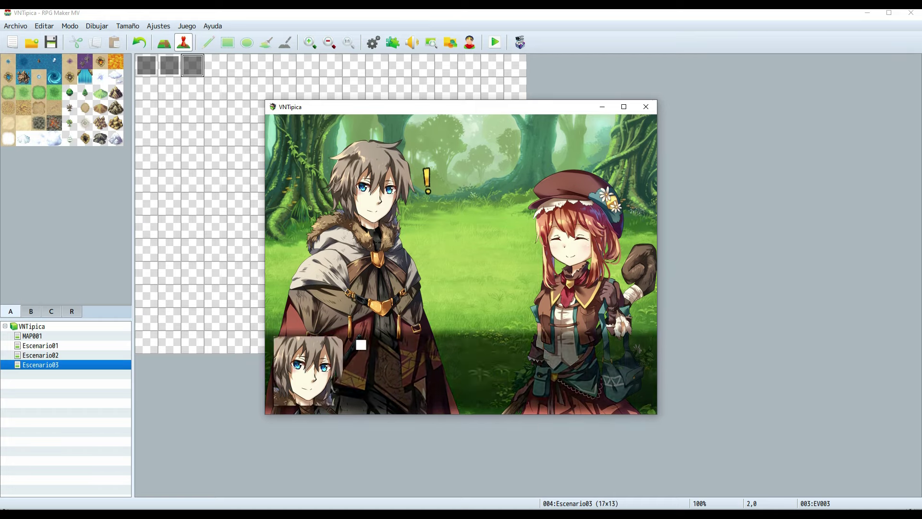
key("Return")
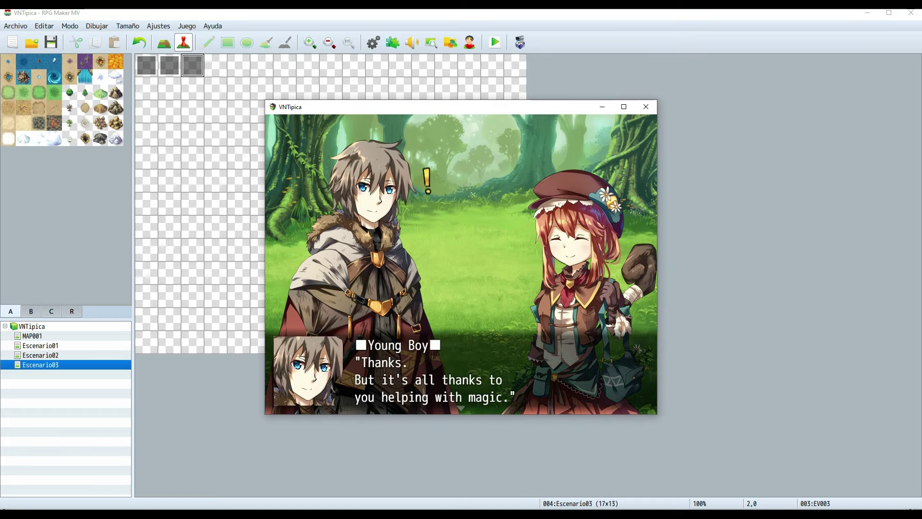
key("Return")
key("Return")
key("Return")
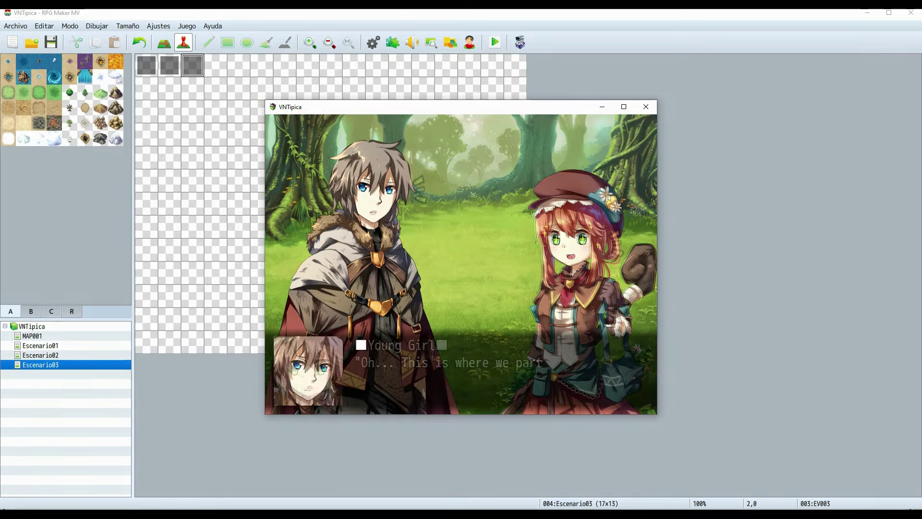
Play through the sunset farewell scene and the closing narration to check the return to the title screen.
key("Return")
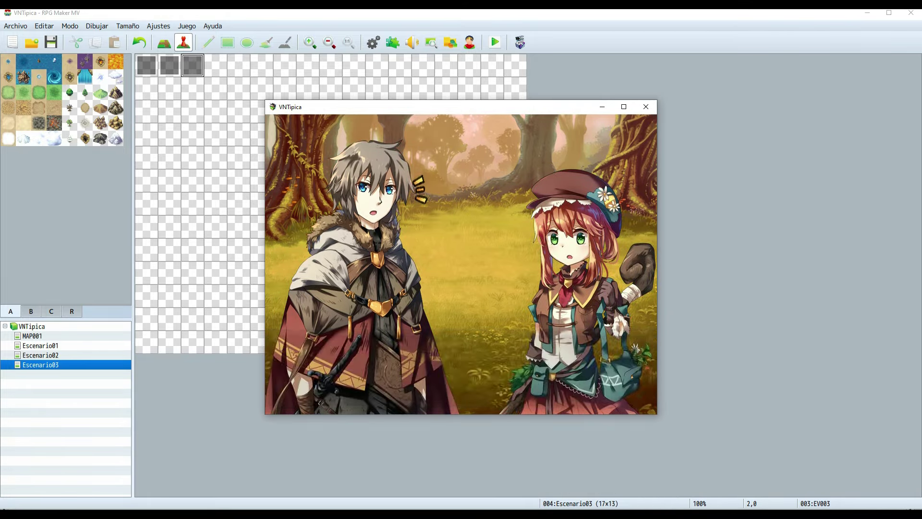
key("Return")
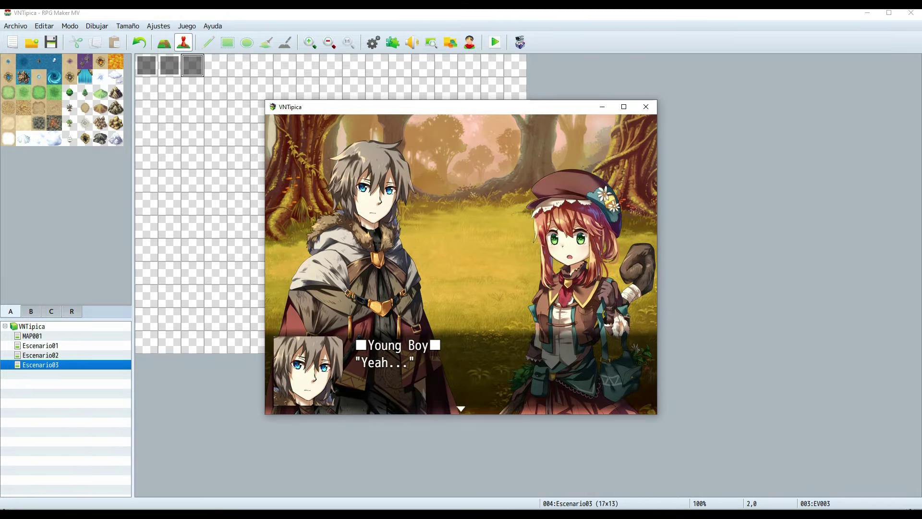
key("Return")
key("Return")
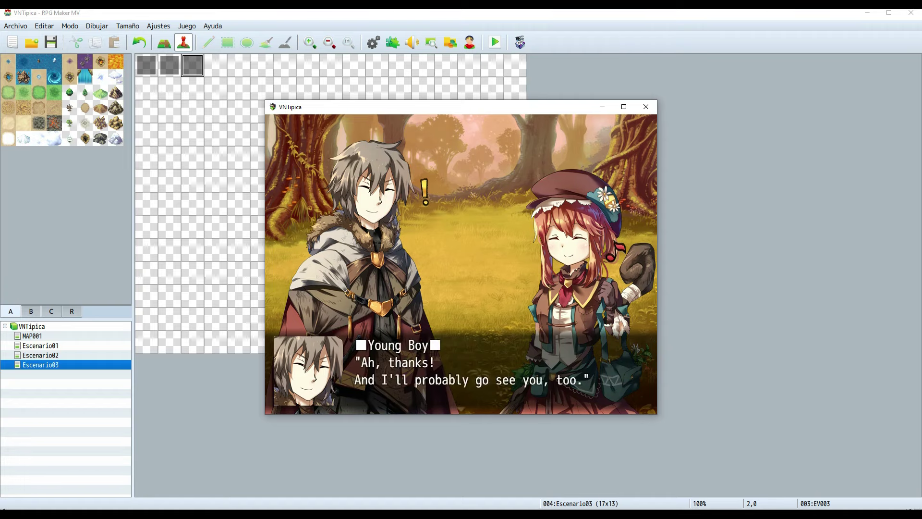
key("Return")
key("Return")
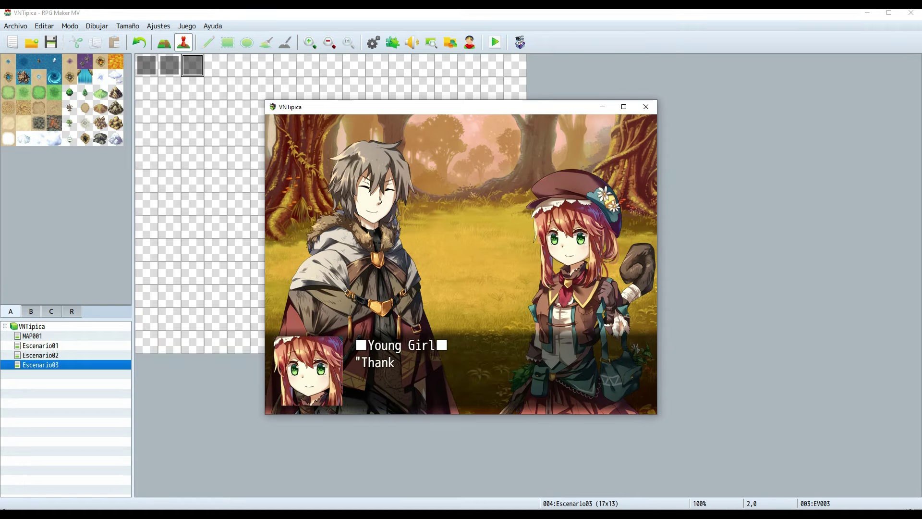
key("Return")
key("Return")
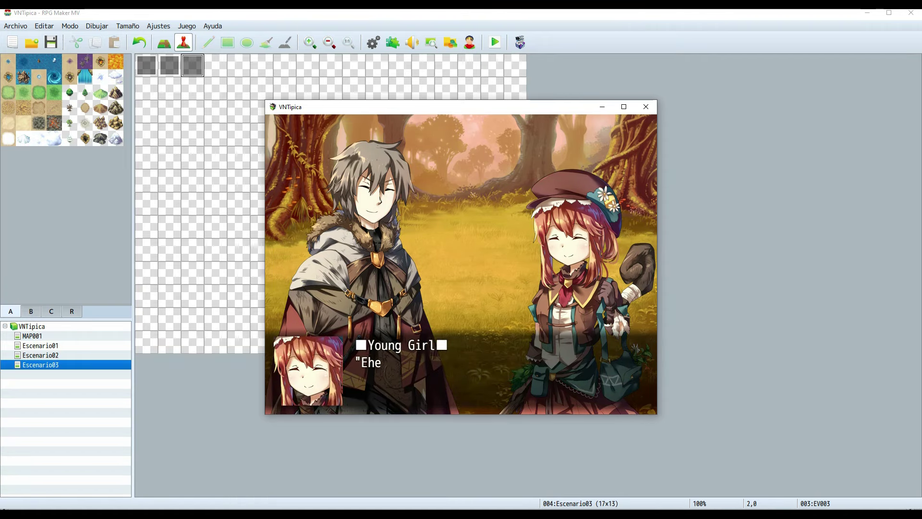
key("Return")
key("Return")
key("Return")
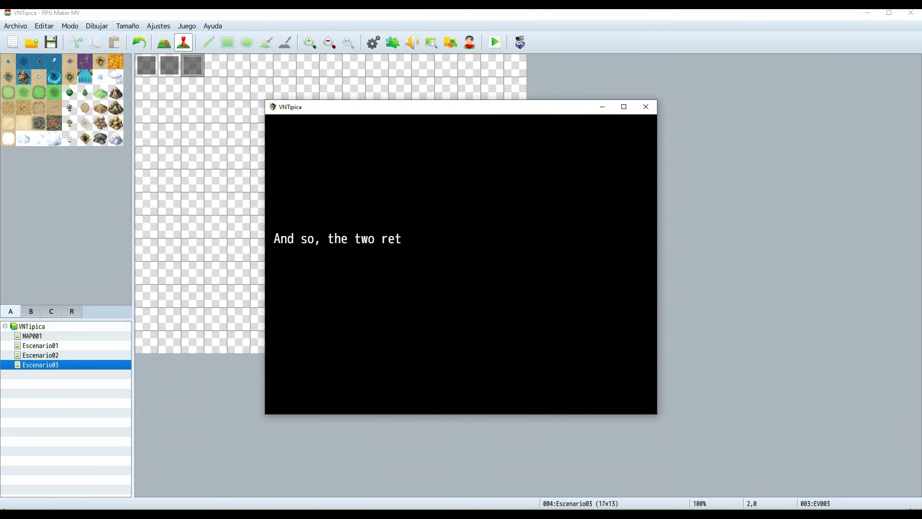
key("Return")
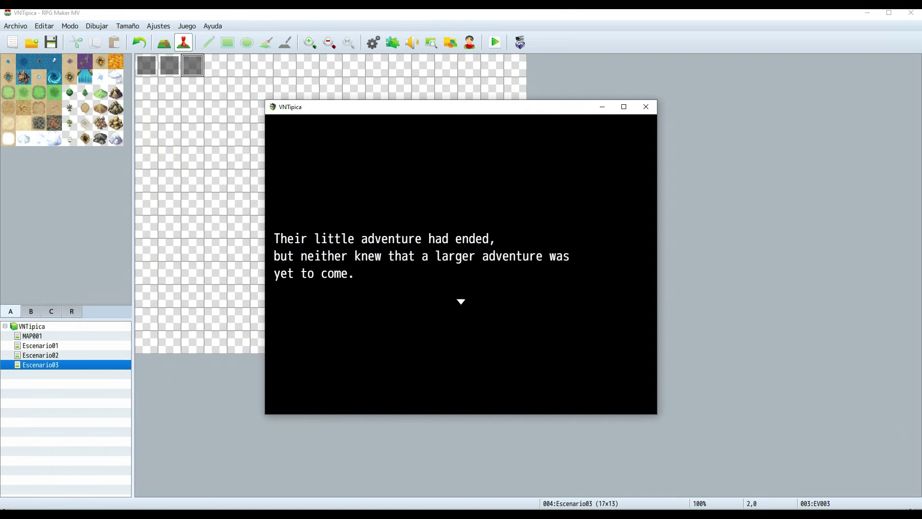
key("Return")
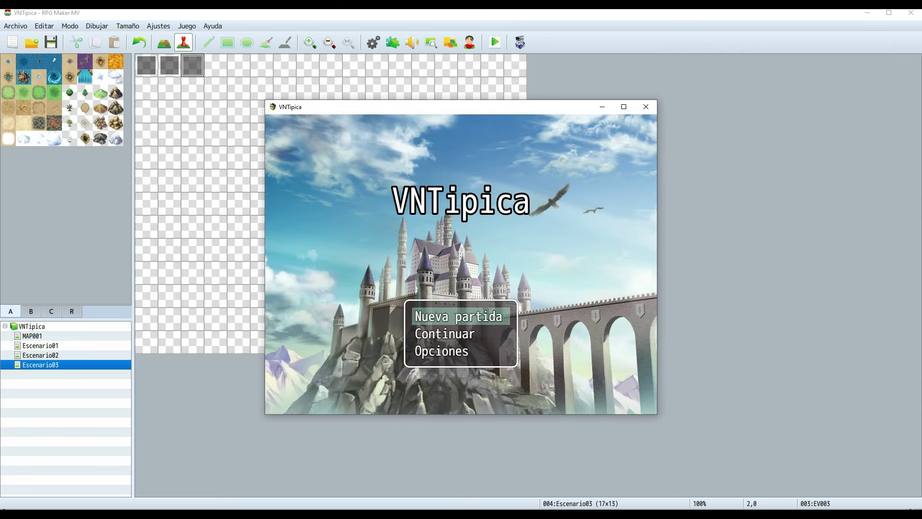
Check the saved games offered by Continuar, without loading any, and return to the title screen.
key("Down")
key("Return")
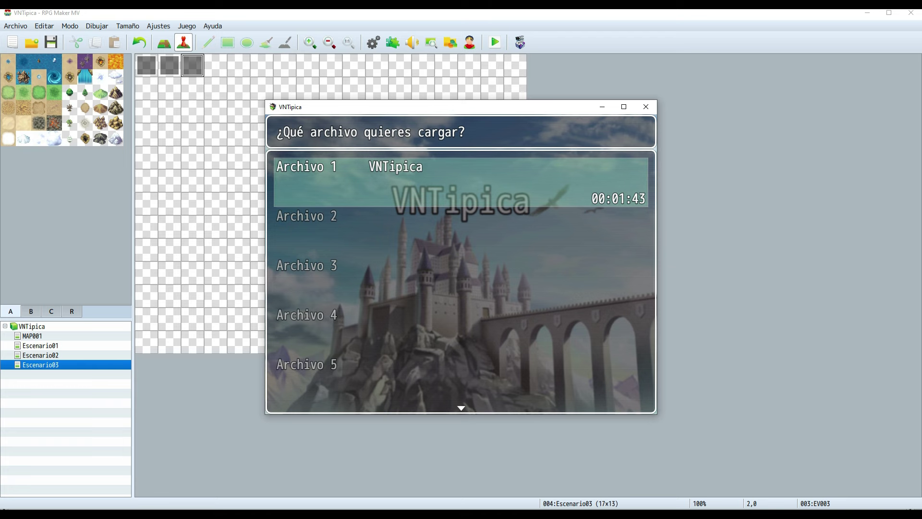
key("Escape")
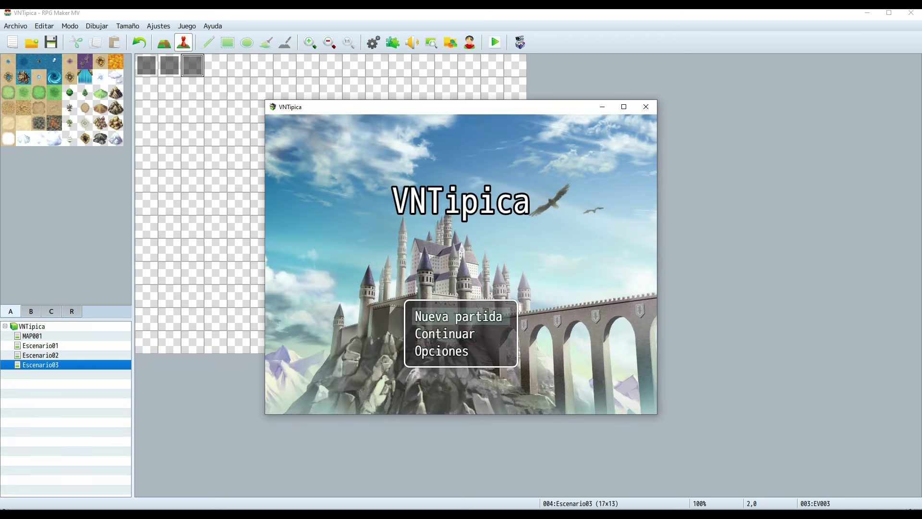
Begin another new game and replay the opening narration up to "One morning..." to check that the story restarts.
key("Return")
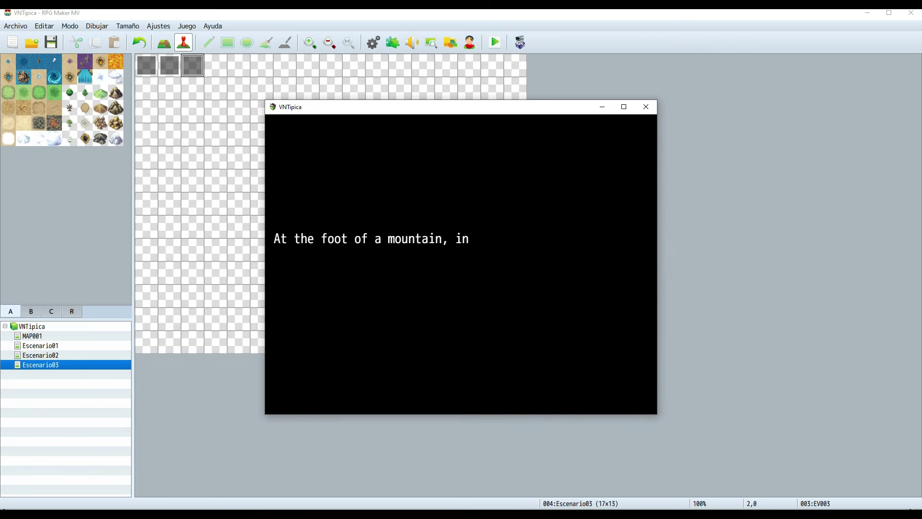
key("Return")
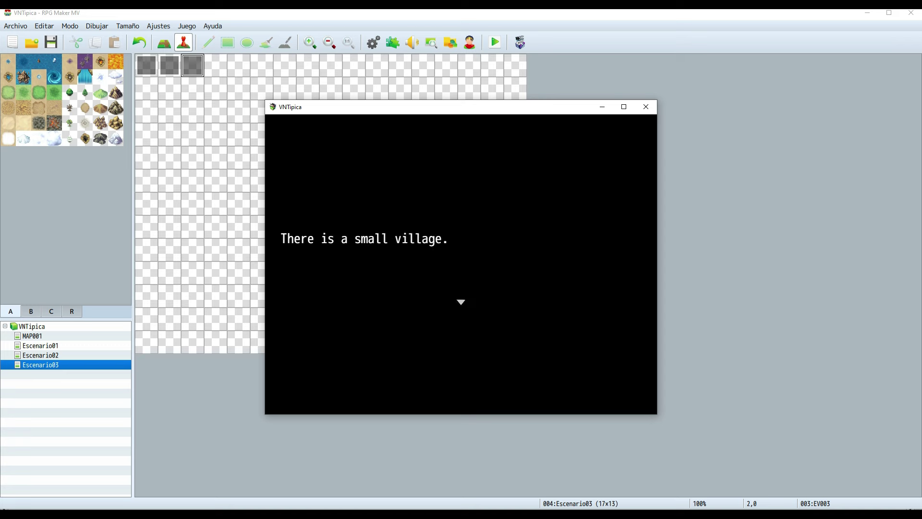
key("Return")
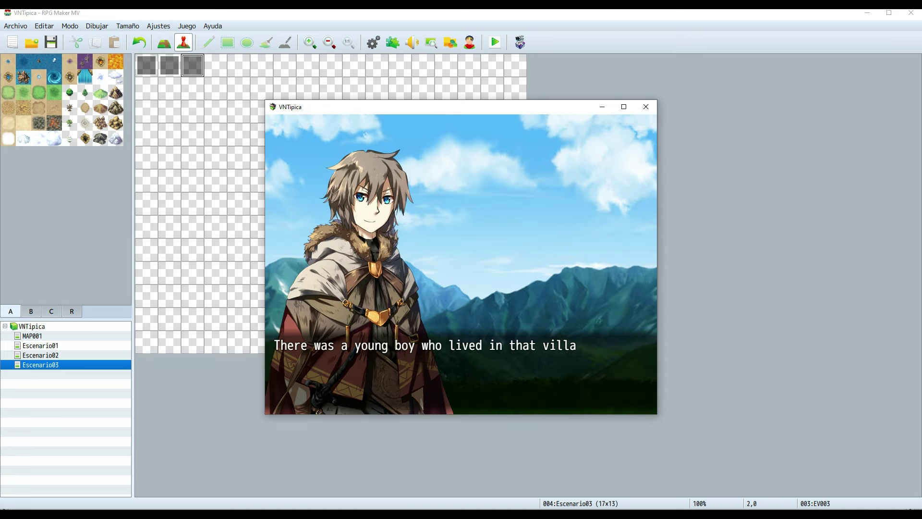
key("Return")
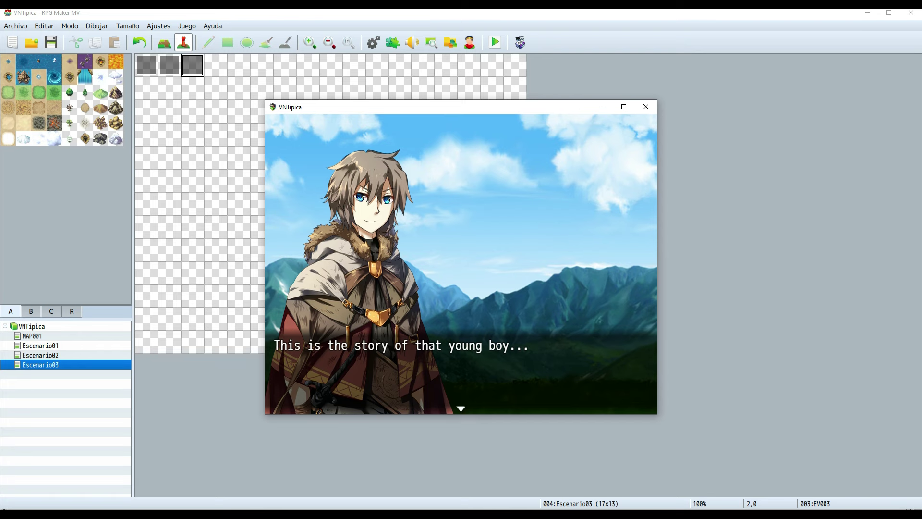
key("Return")
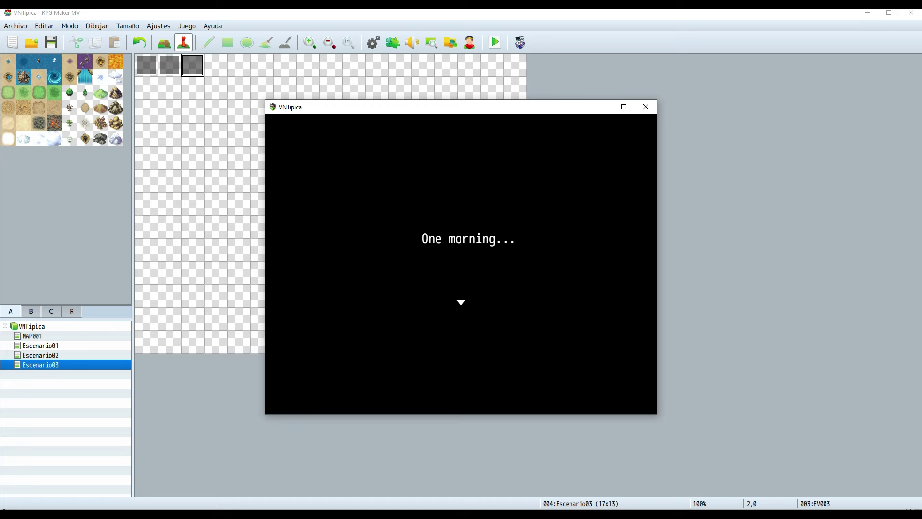
key("Return")
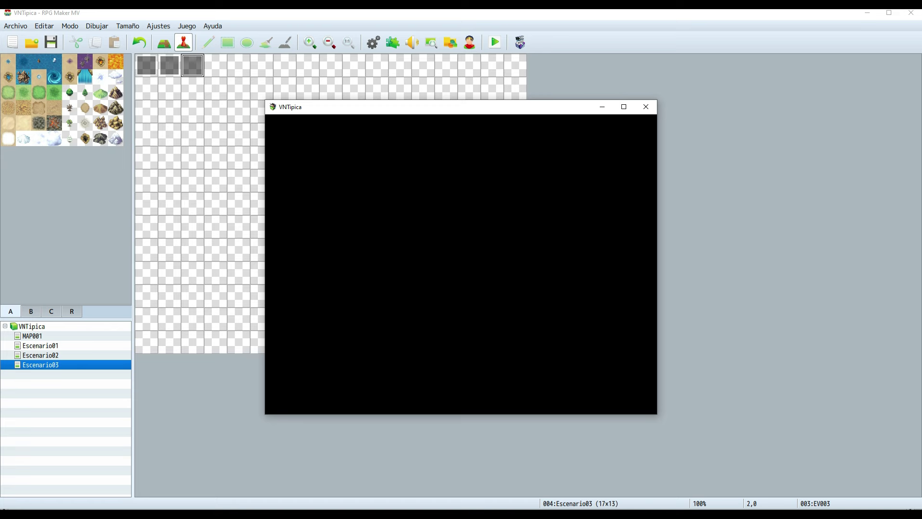
Restart the playtest and load the save in Archivo 1 to check that the story resumes in the forest scene.
left_click(646, 107)
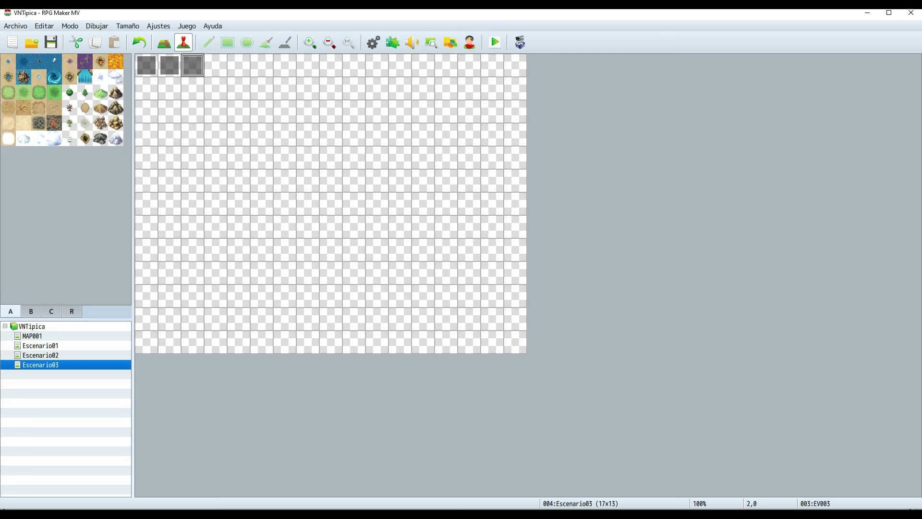
key("ctrl+r")
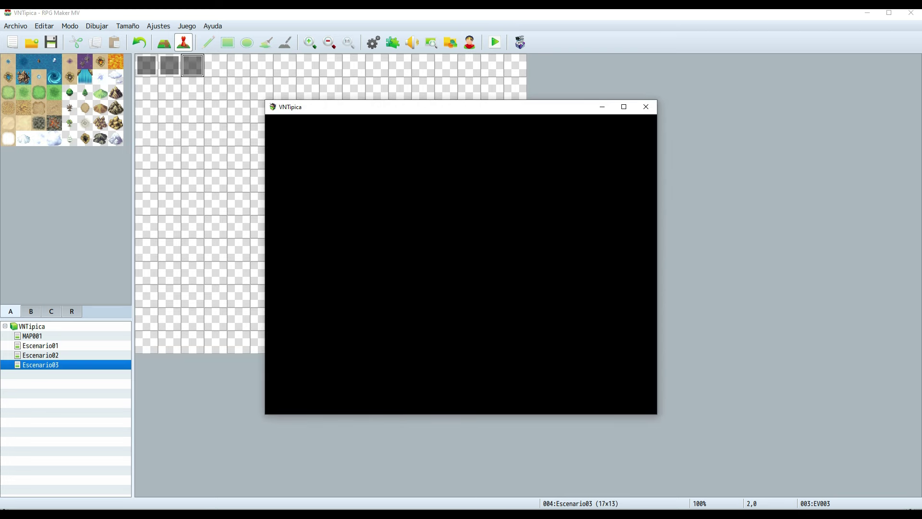
key("Return")
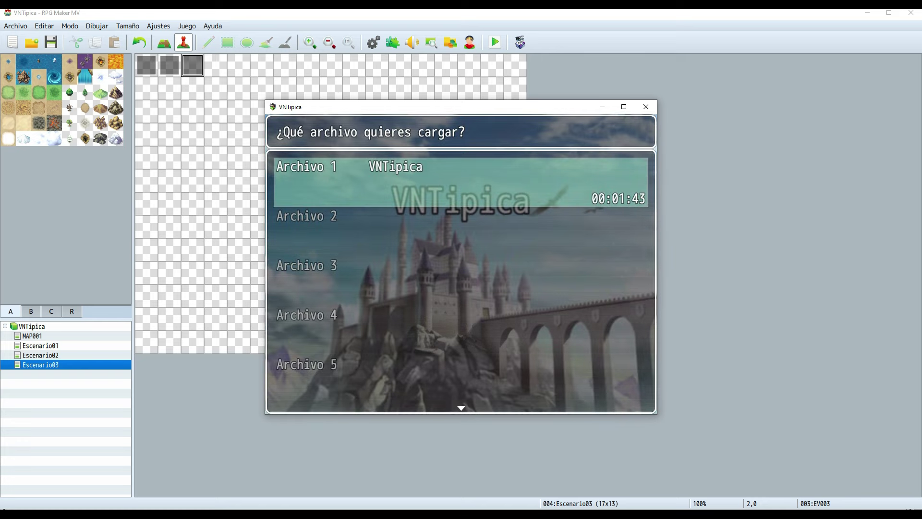
key("Return")
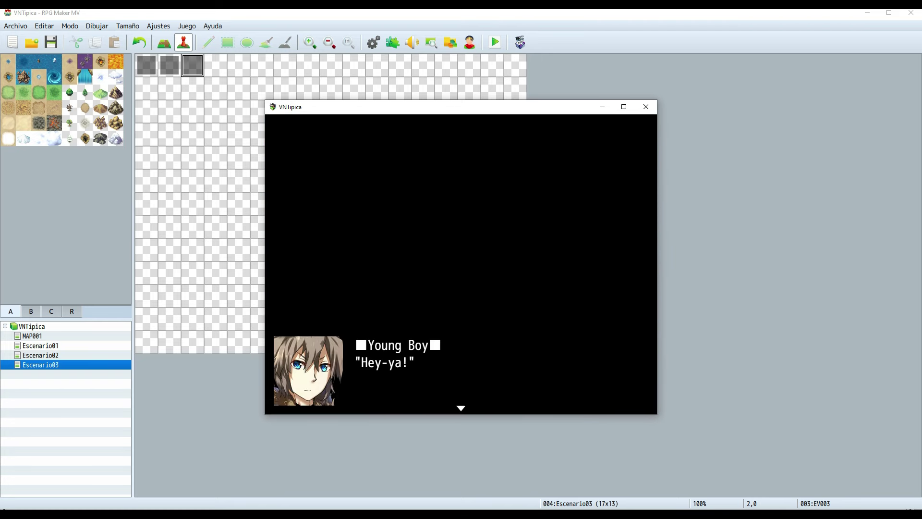
key("Return")
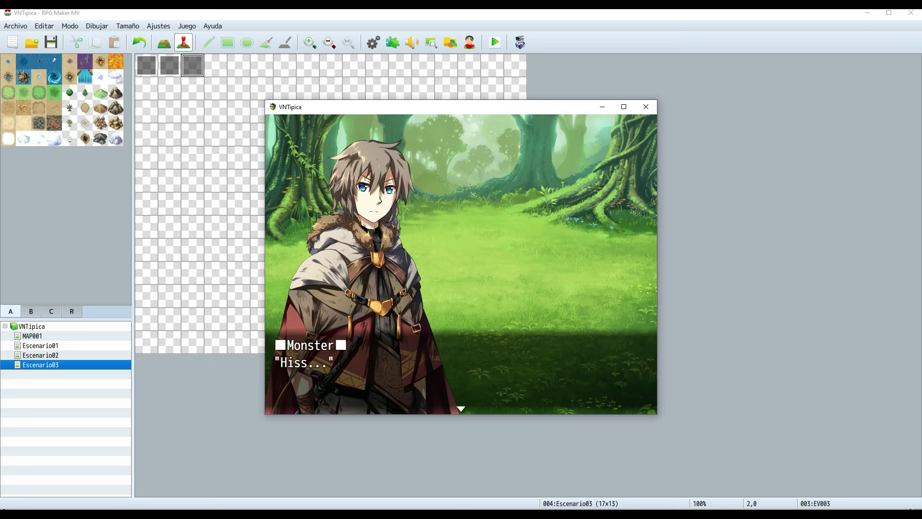
key("Return")
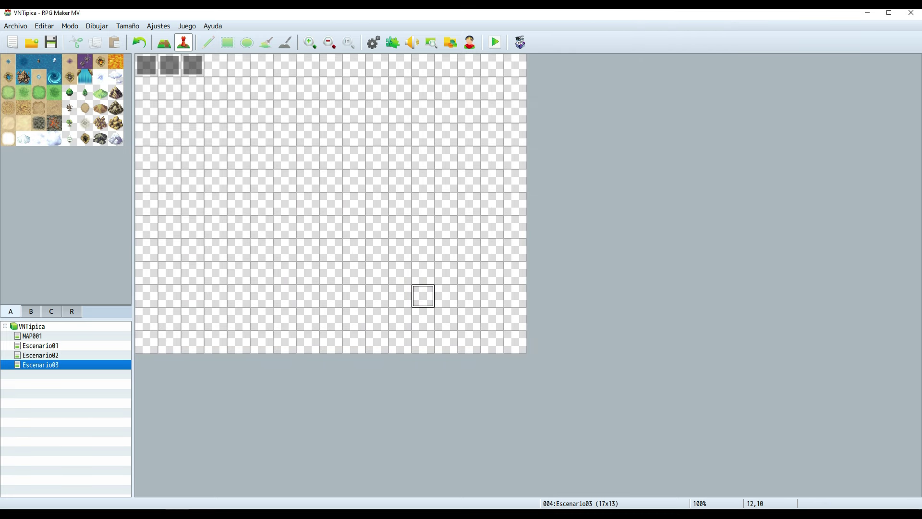
Launch the scene builder and open event EV003 on the Escenario03 map to view its command list.
double_click(193, 65)
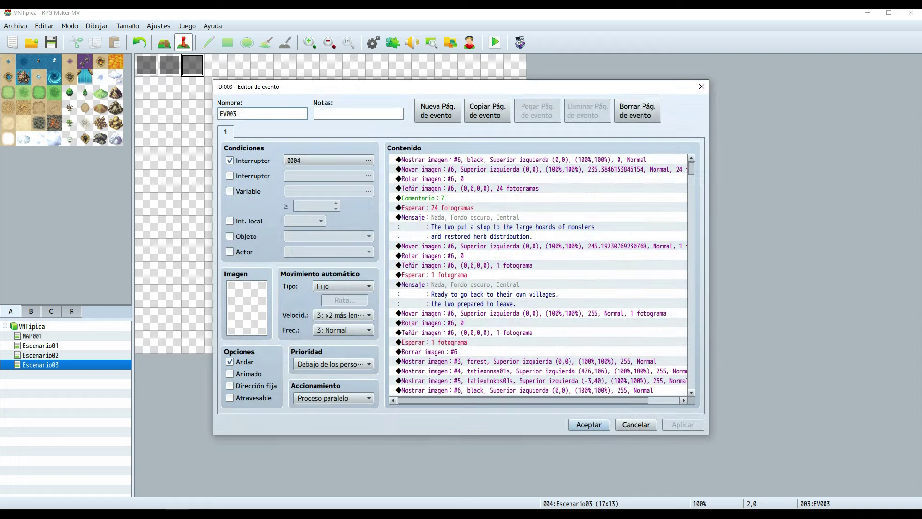
key("Escape")
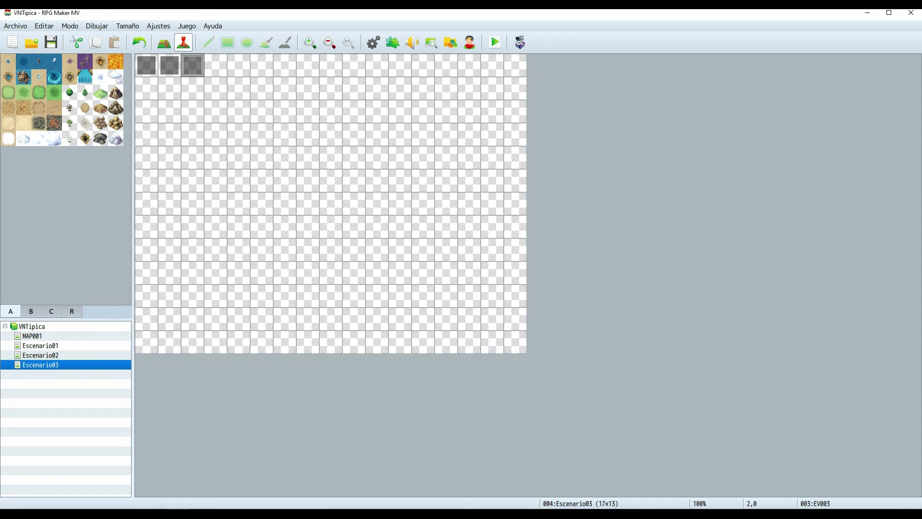
left_click(520, 42)
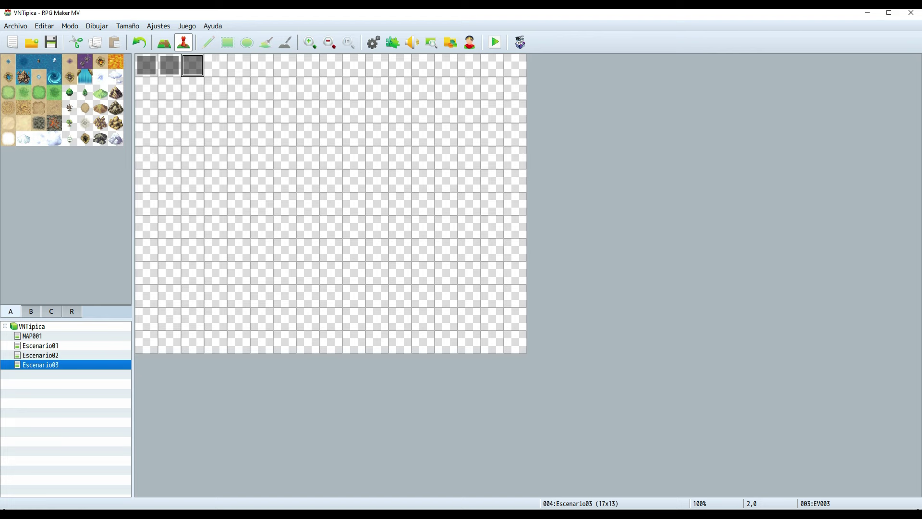
double_click(193, 65)
left_click_drag(596, 169, 696, 179)
left_click_drag(552, 400, 519, 400)
left_click(480, 188)
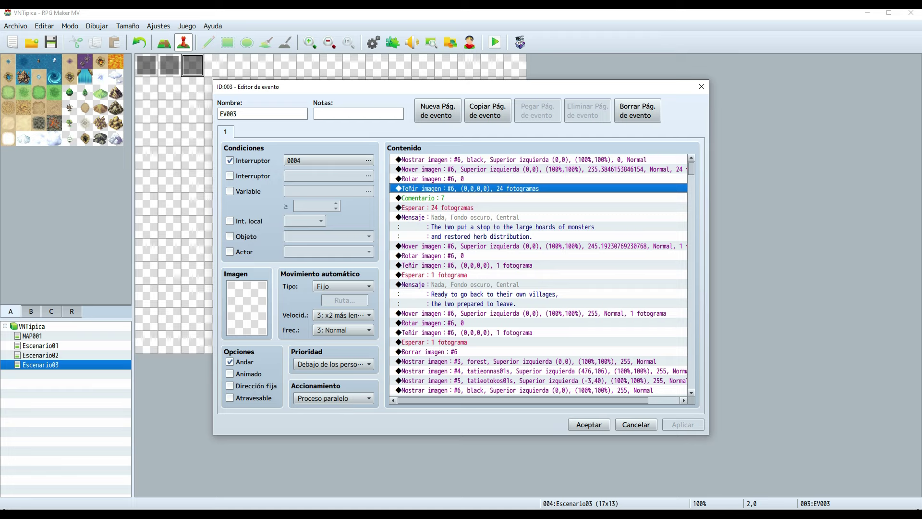
Examine the settings of EV003's first show-picture command for the black image and the move-picture command after it, without changing them.
key("Up")
key("Up")
key("Up")
key("Return")
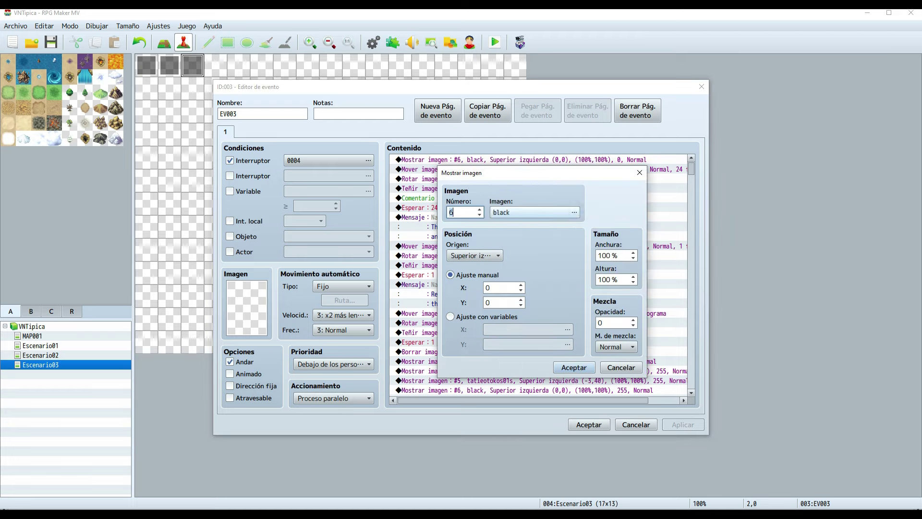
left_click(534, 213)
left_click(709, 163)
key("Escape")
key("Down")
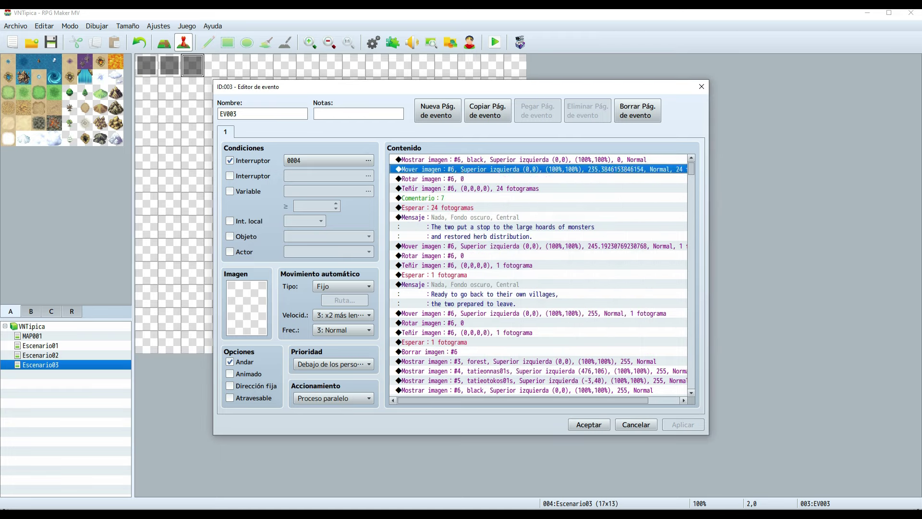
key("Return")
key("Escape")
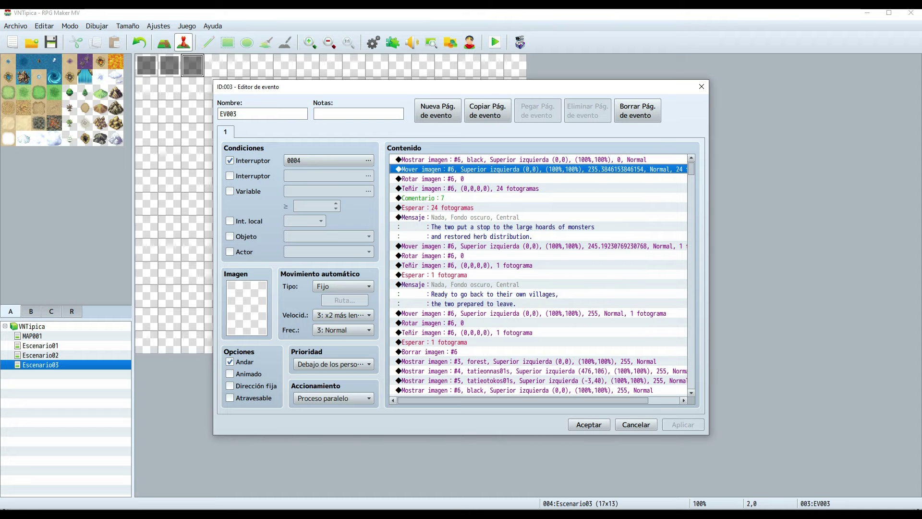
Open the show-picture command for picture 4 and preview its tatieonnas01s character image.
scroll(537, 276, "down", 5)
double_click(534, 323)
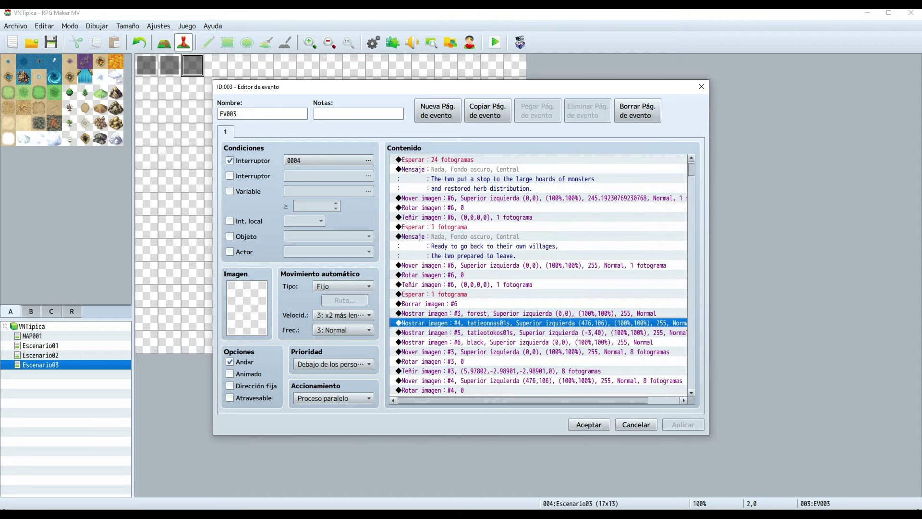
left_click(534, 212)
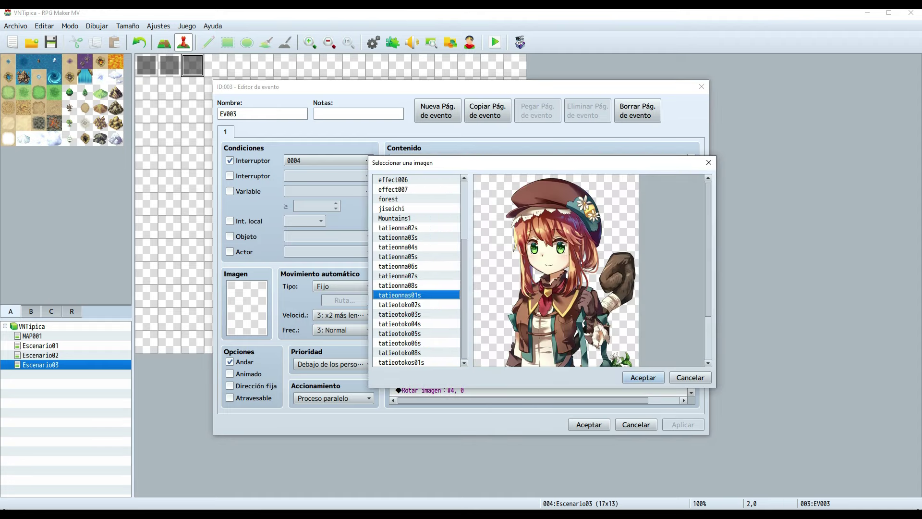
left_click_drag(708, 245, 708, 289)
key("Escape")
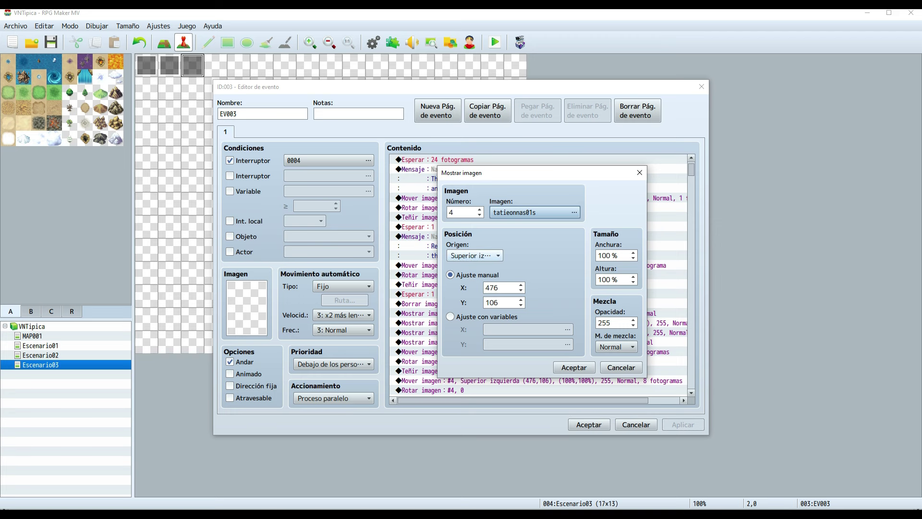
Review picture 4's origin options and manual X and Y position without changes, and close the event.
left_click(475, 256)
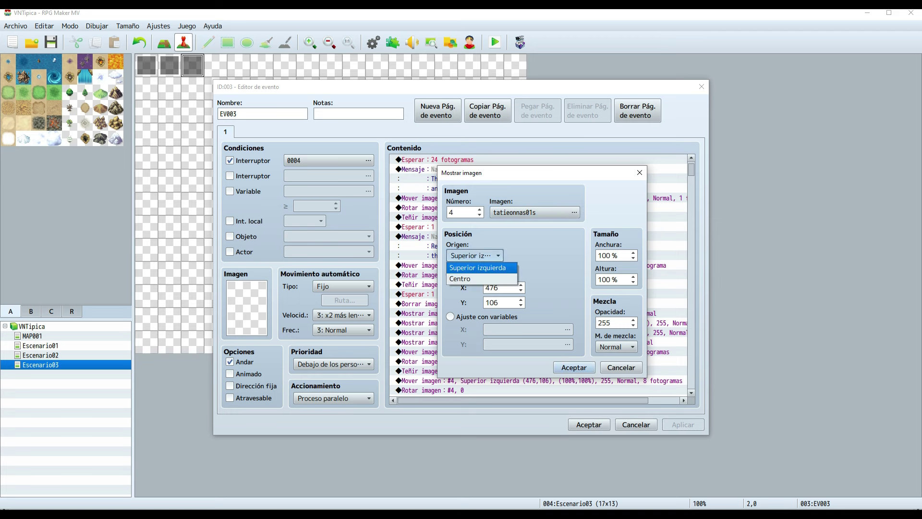
key("Return")
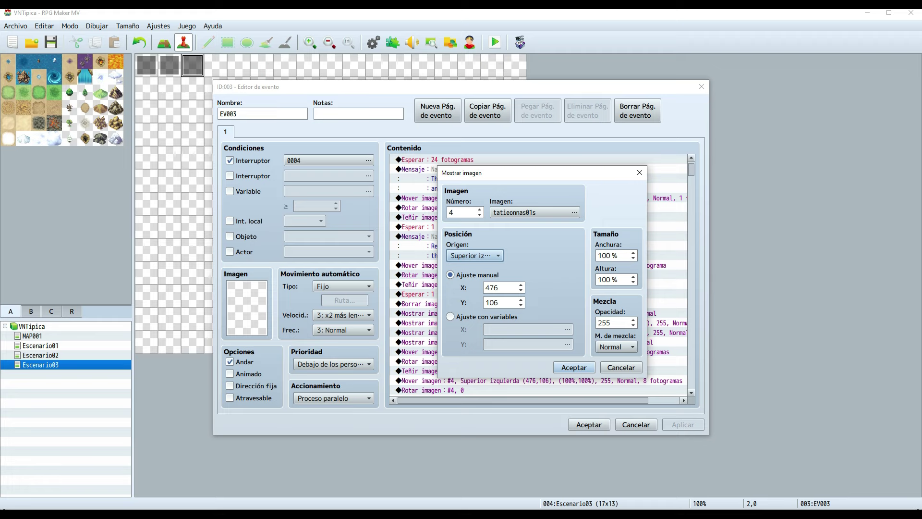
key("Tab")
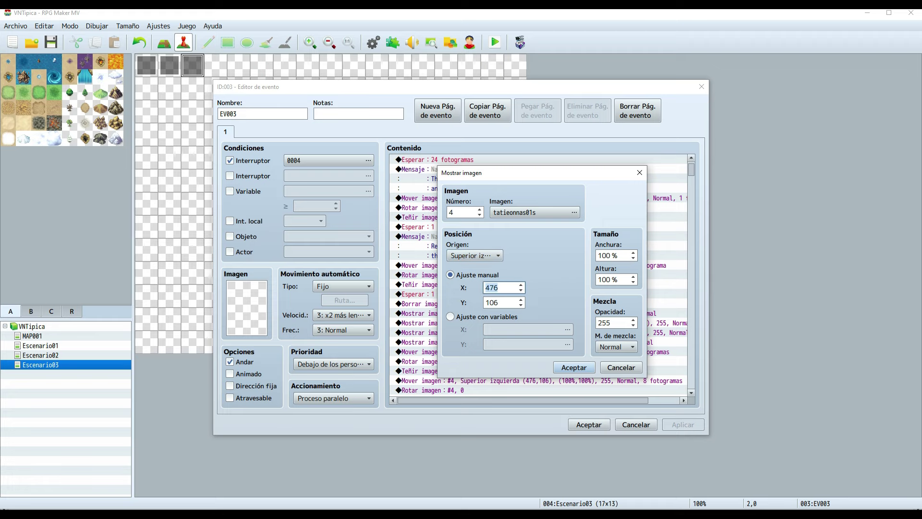
key("Tab")
left_click(621, 367)
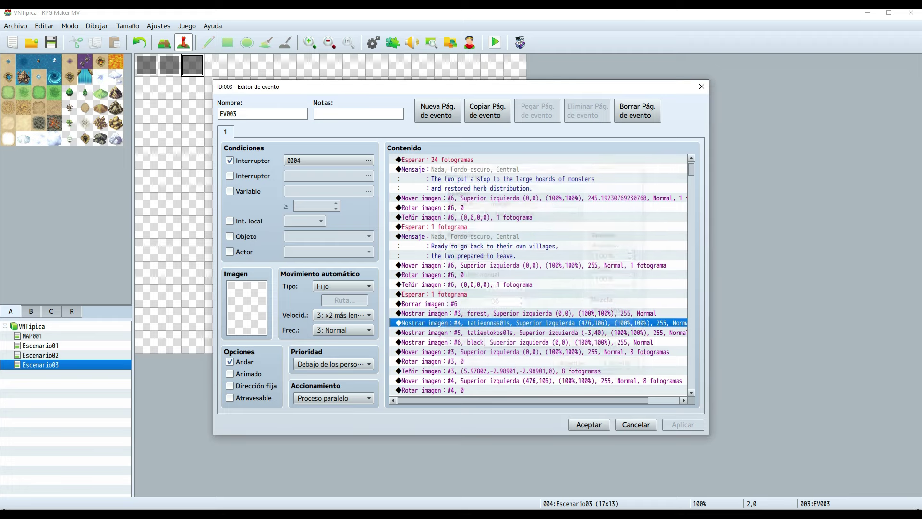
left_click(589, 424)
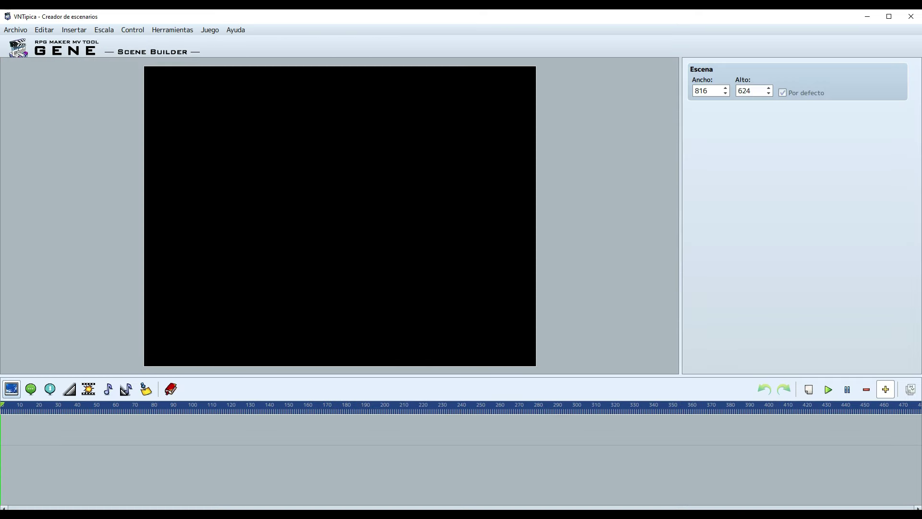
In the GENE scene builder, add a picture to the timeline and assign it the tatieonna02s image.
left_click(11, 388)
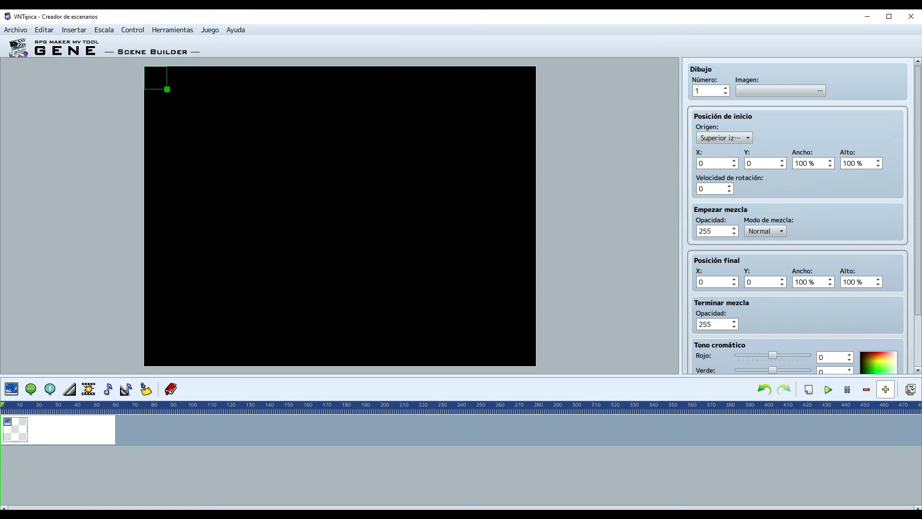
left_click(780, 90)
scroll(335, 260, "down", 2)
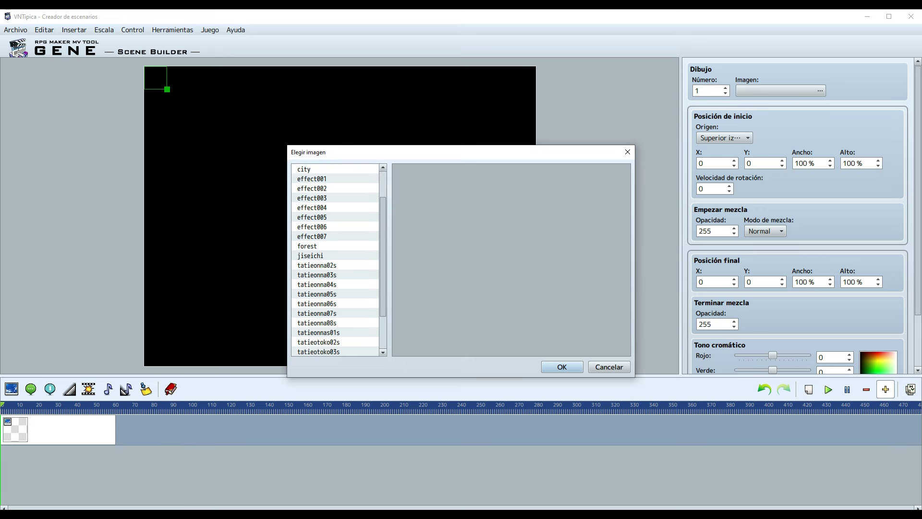
left_click(335, 265)
left_click(562, 367)
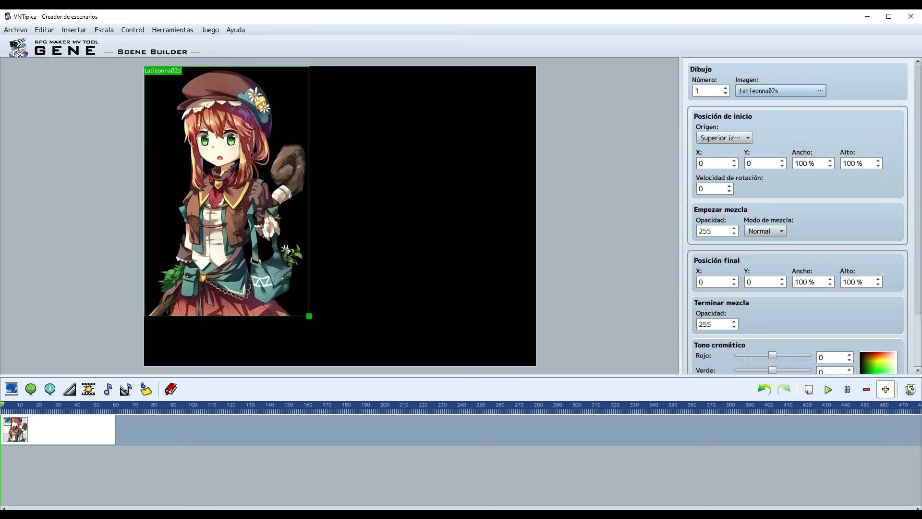
Reposition the girl's picture freely within the scene, ending at about X 412, Y 108.
left_click_drag(226, 192, 448, 244)
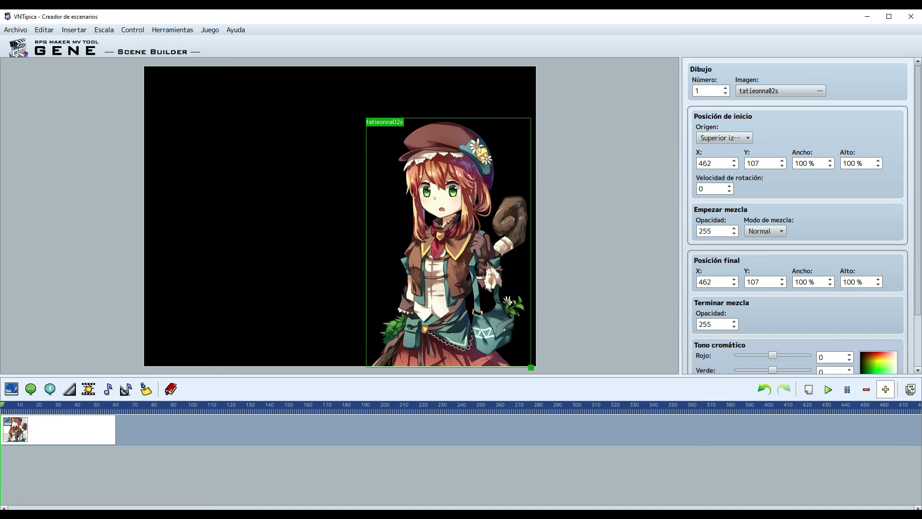
left_click_drag(452, 241, 370, 239)
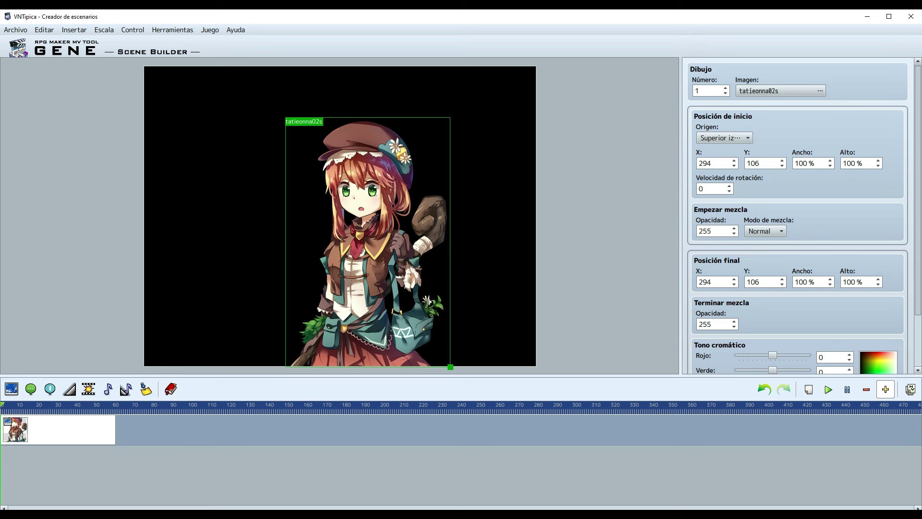
left_click_drag(371, 240, 427, 241)
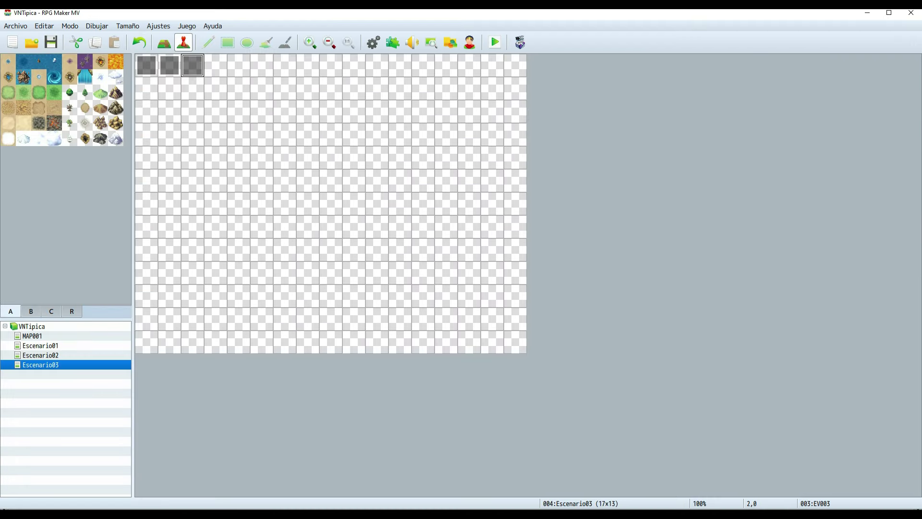
Back in RPG Maker MV, create a new event at tile 3,0 of Escenario03 and browse its available event commands.
double_click(215, 65)
double_click(480, 160)
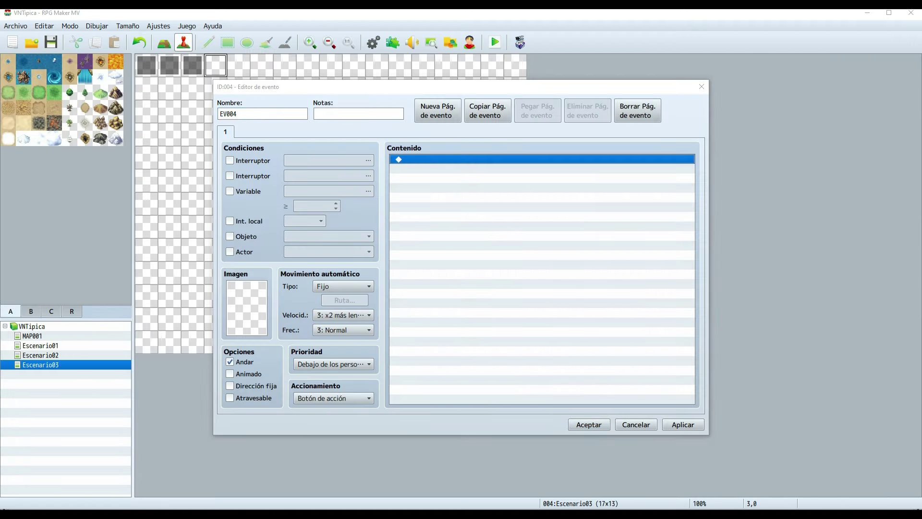
key("Return")
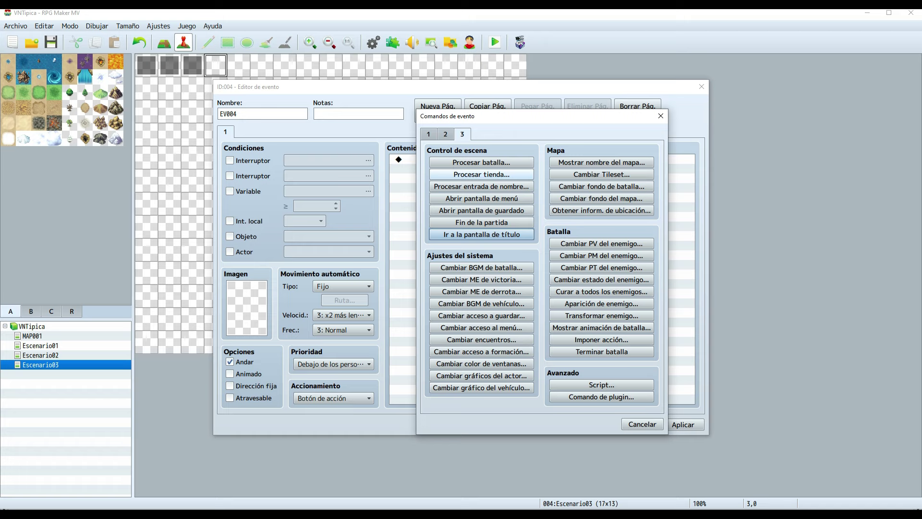
left_click(445, 134)
left_click(428, 135)
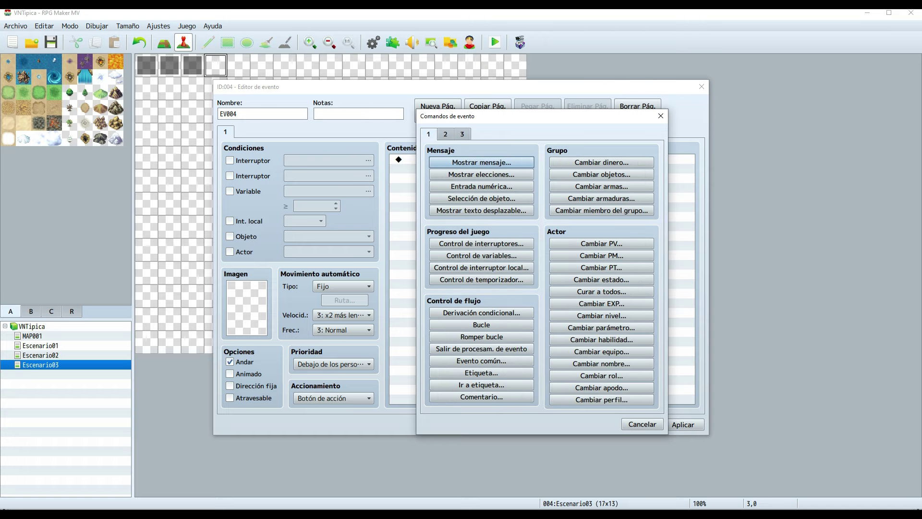
key("ctrl+Tab")
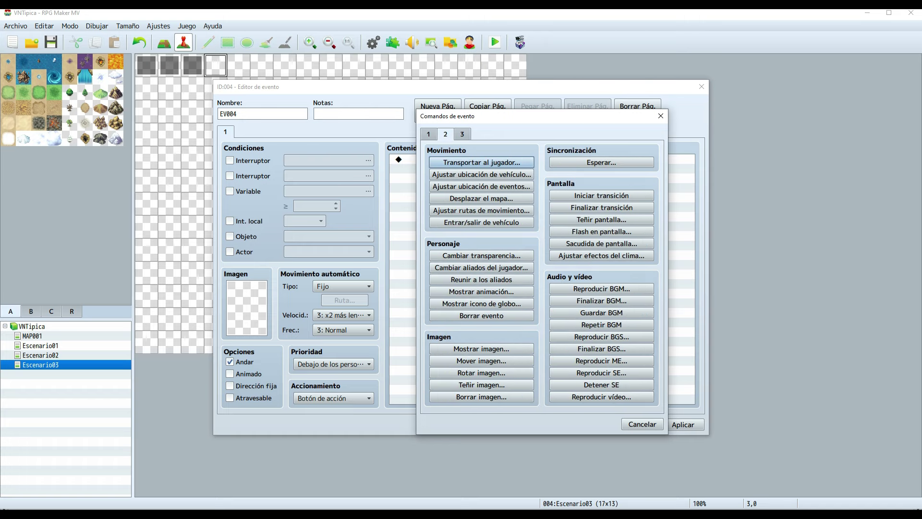
key("ctrl+shift+Tab")
key("ctrl+Tab")
Start a show-picture command in the new event and choose a character image for it.
left_click(481, 350)
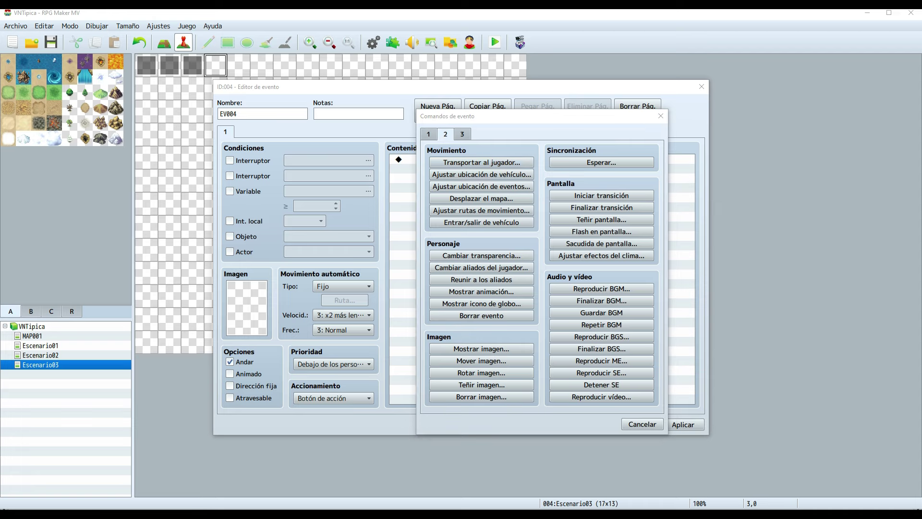
left_click(535, 212)
key("Return")
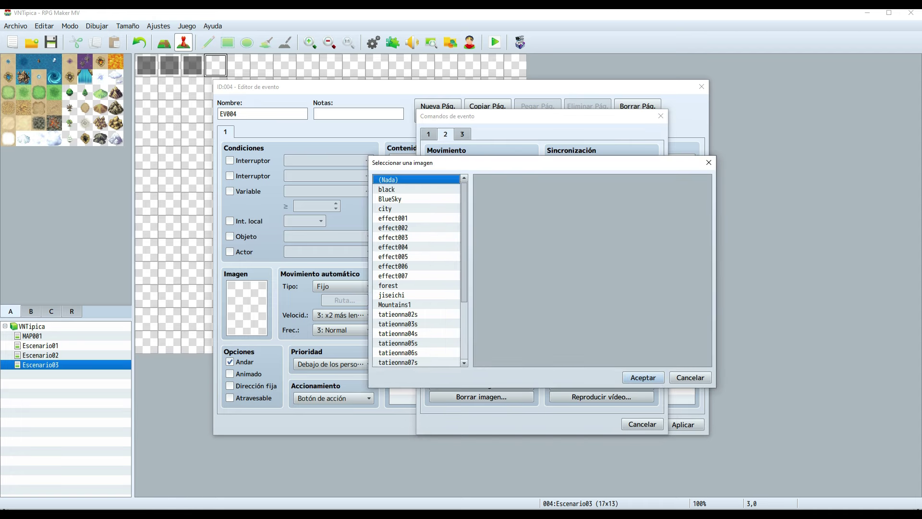
key("t")
key("Return")
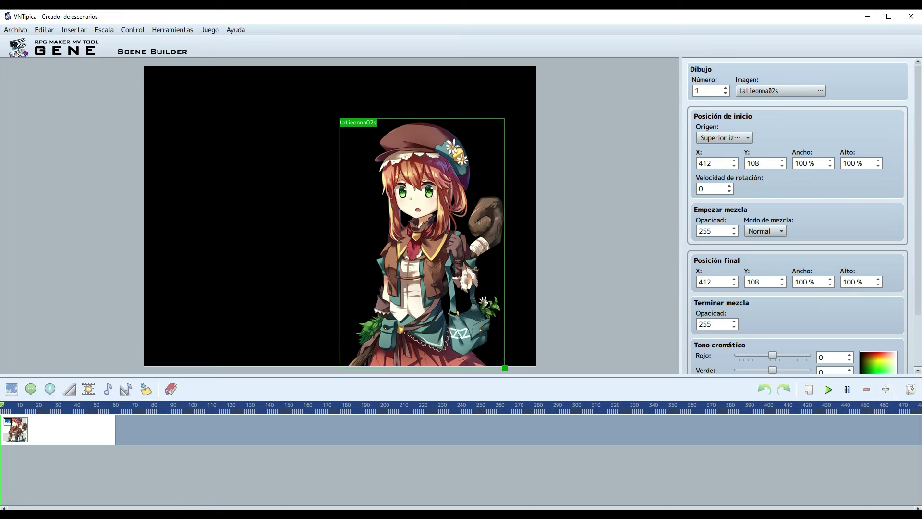
Return to the scene builder and move the girl's picture to about X 294, Y 108.
mouse_move(374, 242)
left_mouse_down()
mouse_move(355, 239)
mouse_move(379, 242)
left_mouse_up()
mouse_move(379, 242)
left_mouse_down()
mouse_move(395, 242)
mouse_move(367, 241)
left_mouse_up()
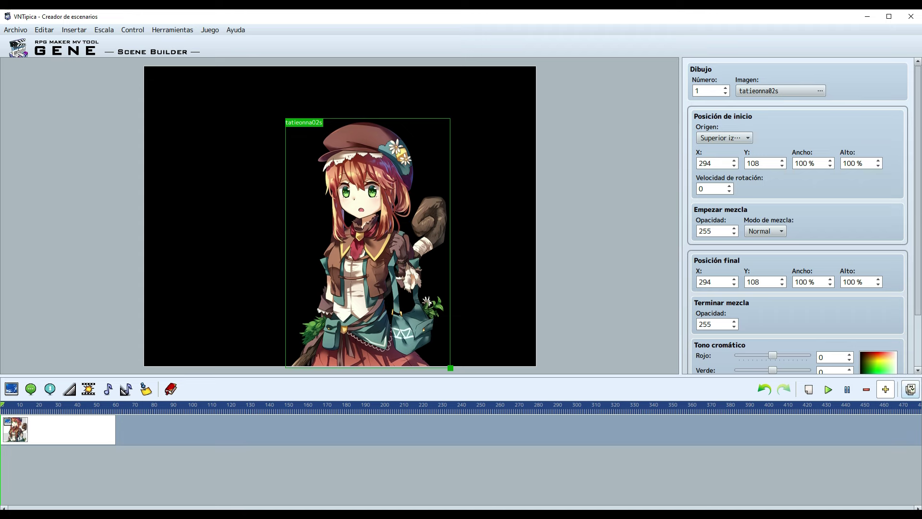
Copy the scene's timeline to the clipboard as an event and close the scene builder.
left_click(910, 389)
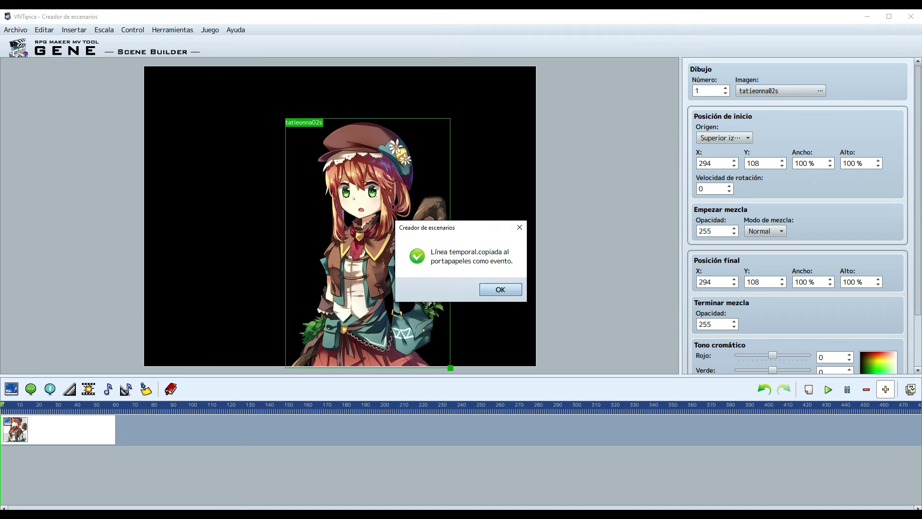
left_click(500, 289)
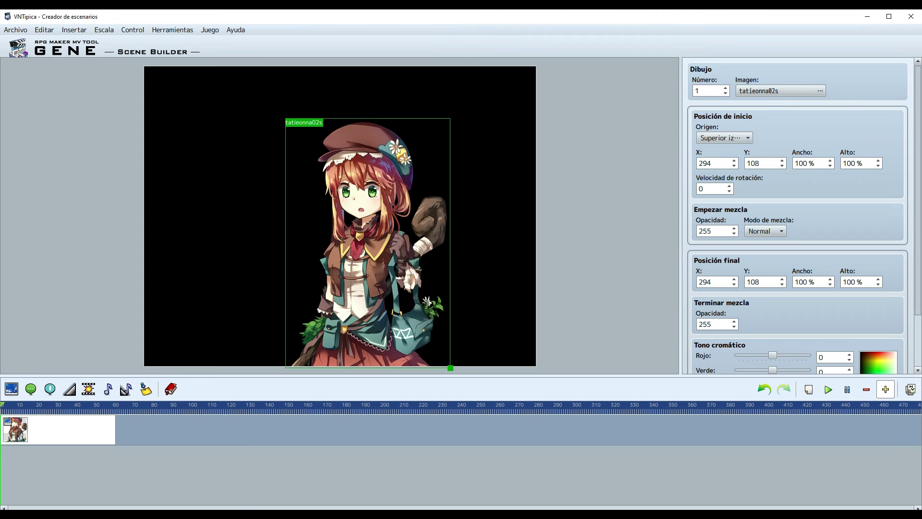
left_click(911, 16)
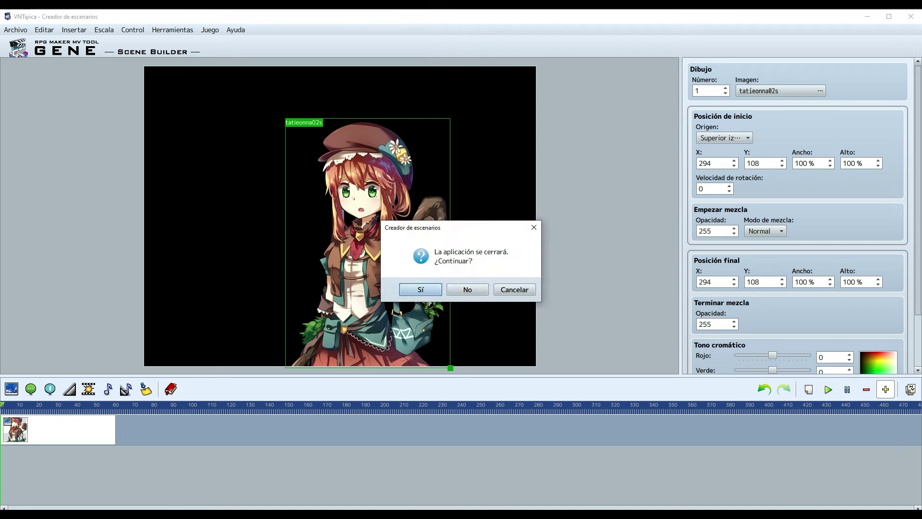
key("Return")
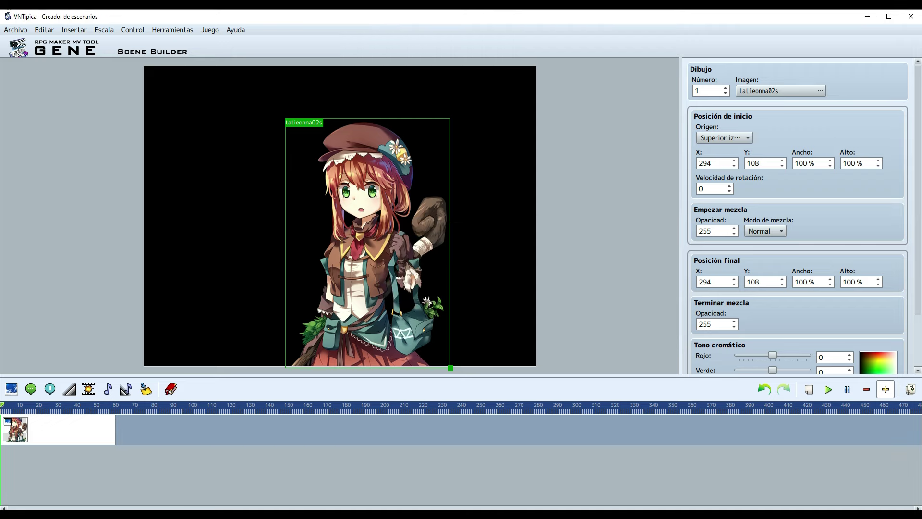
left_click(911, 17)
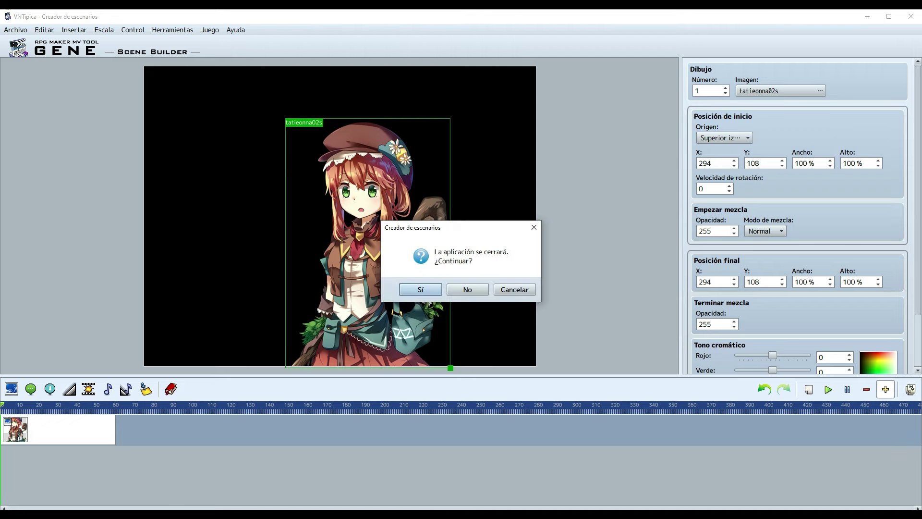
key("Return")
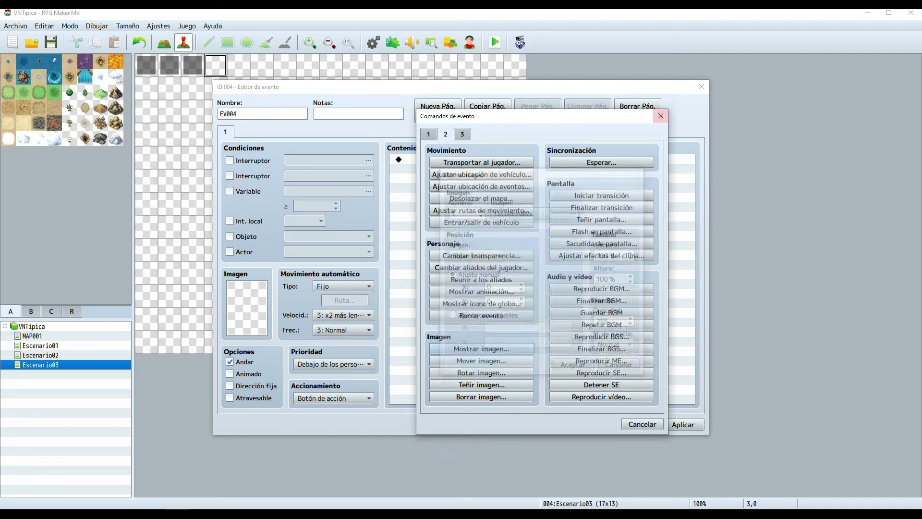
Back in RPG Maker MV, leave the event command list and discard the new event at tile 3,0 of Escenario03.
left_click(660, 115)
left_click(702, 87)
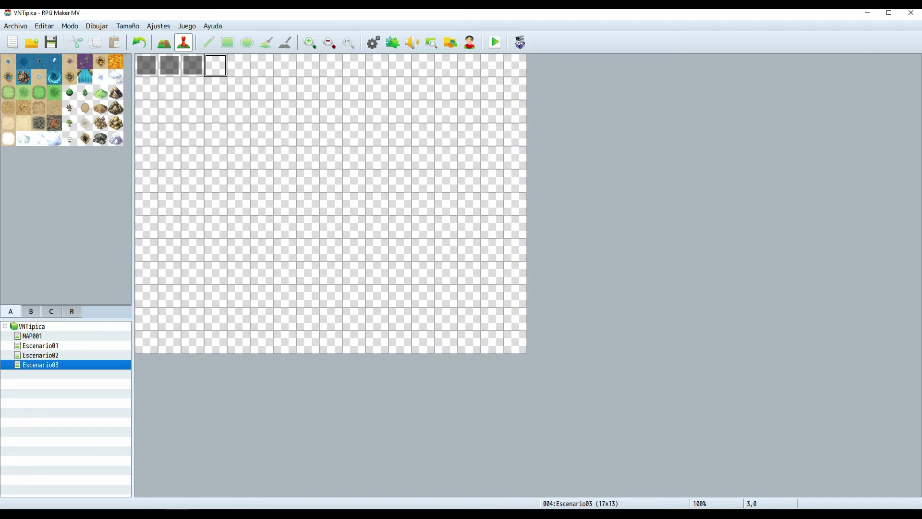